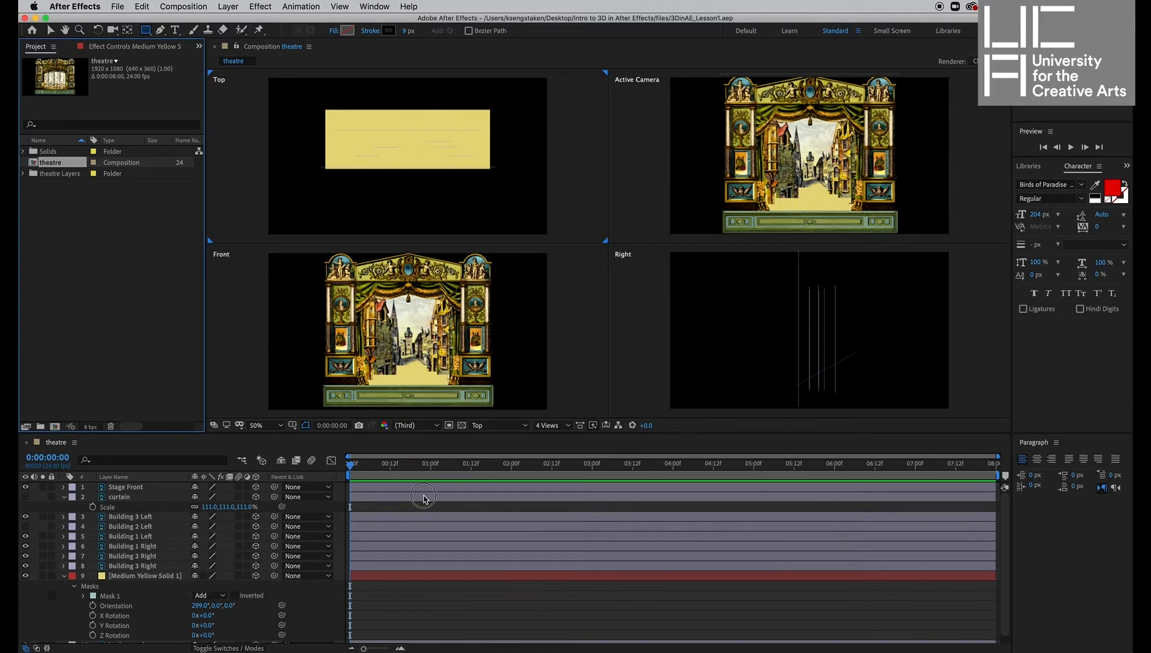
- Show the curtain layer and raise it about 10 px in a single active-camera view
{"action": "left_click", "coordinate": [424, 498]}
{"action": "left_click", "coordinate": [25, 497]}
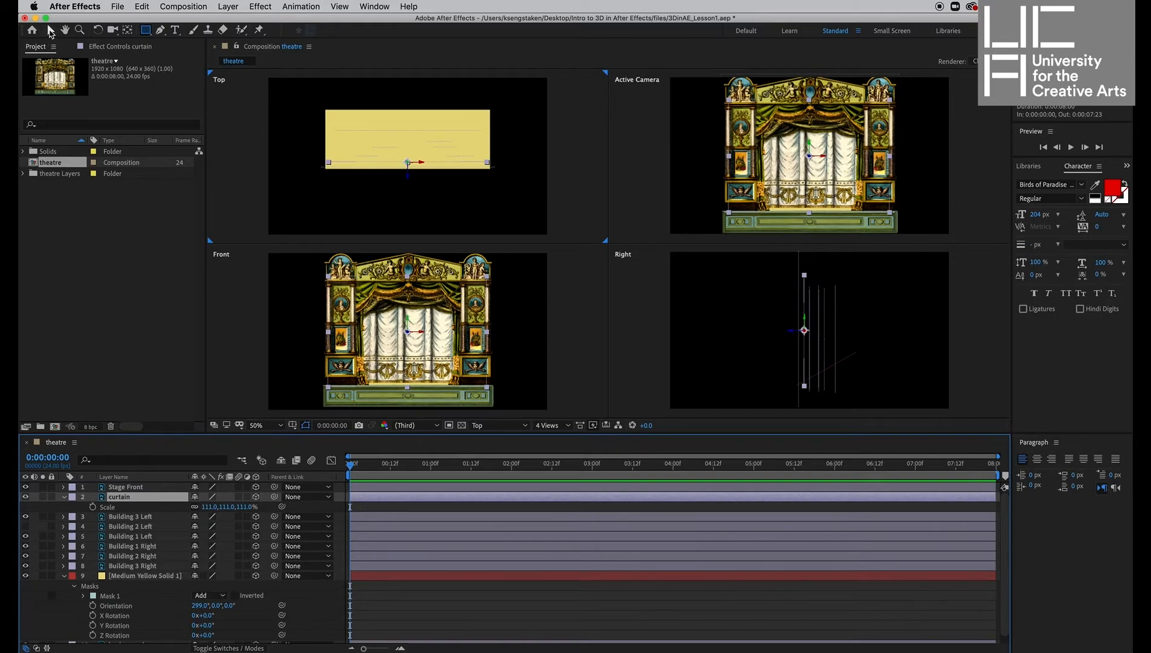
{"action": "left_click", "coordinate": [50, 31]}
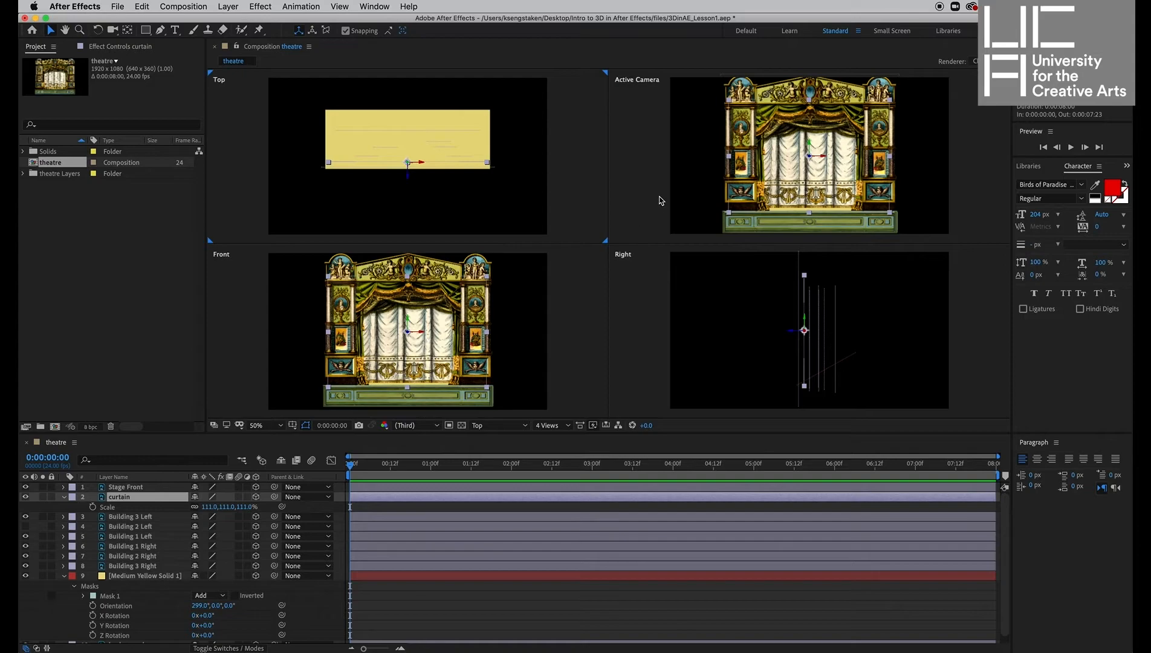
{"action": "scroll", "coordinate": [660, 200], "scroll_direction": "up", "scroll_amount": 3}
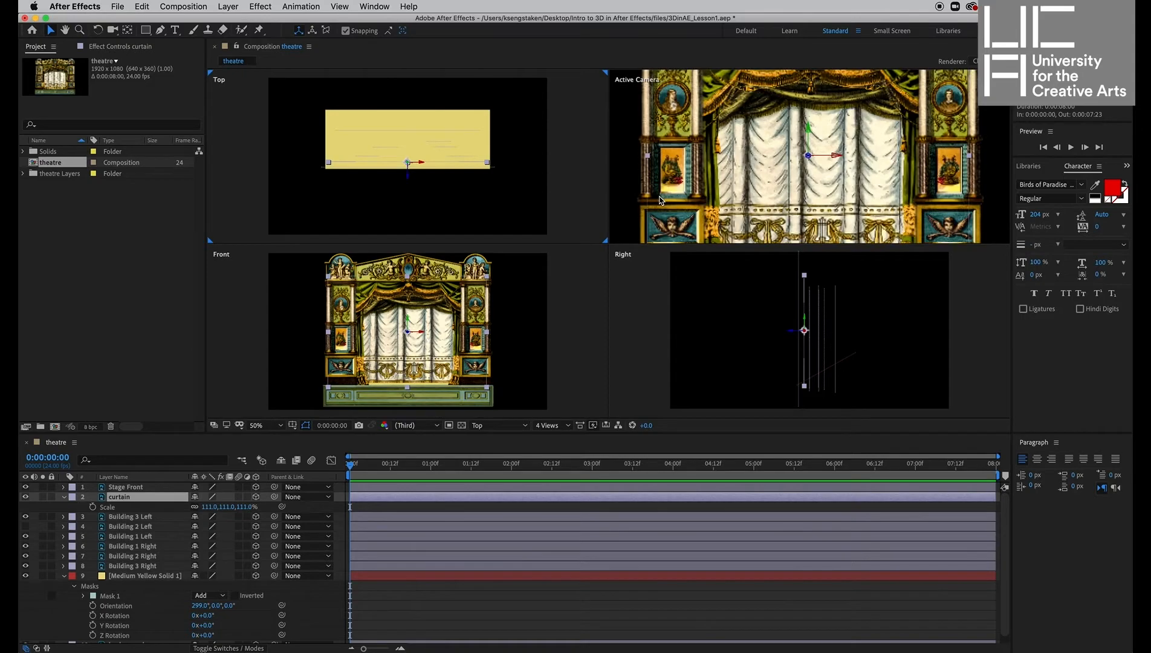
{"action": "left_click", "coordinate": [549, 426]}
{"action": "left_click", "coordinate": [562, 443]}
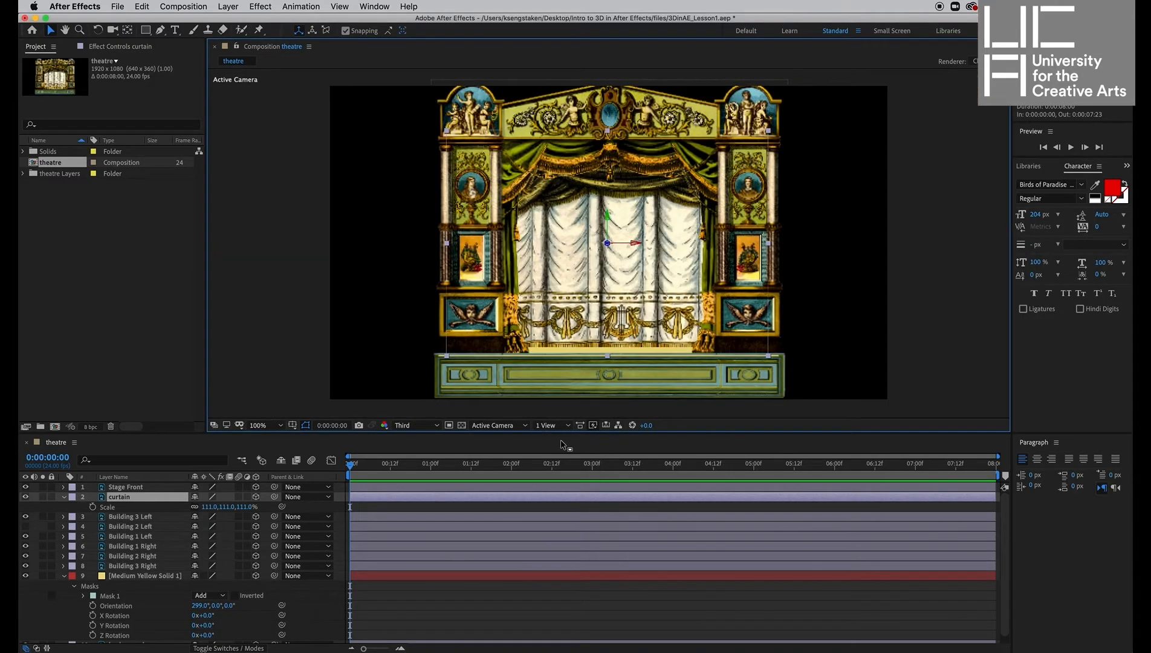
{"action": "left_click_drag", "start_coordinate": [608, 222], "coordinate": [609, 221]}
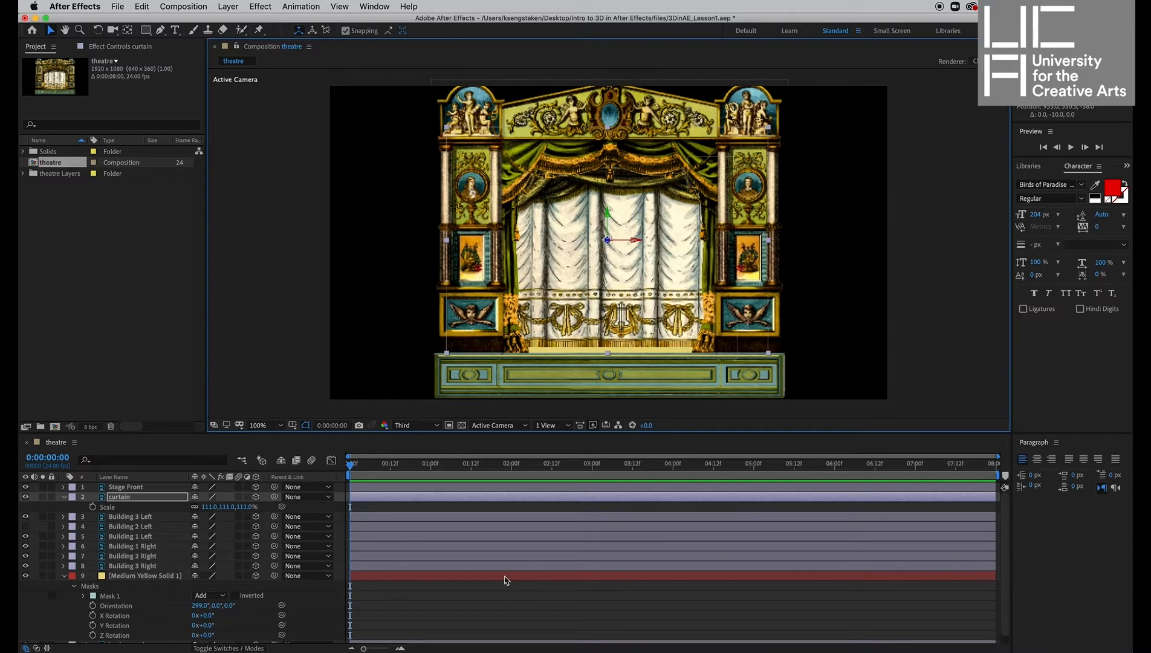
- Shift the yellow floor solid in the active-camera view and push it back in the four-view layout, to about 960, 766, 187
{"action": "left_click", "coordinate": [507, 580]}
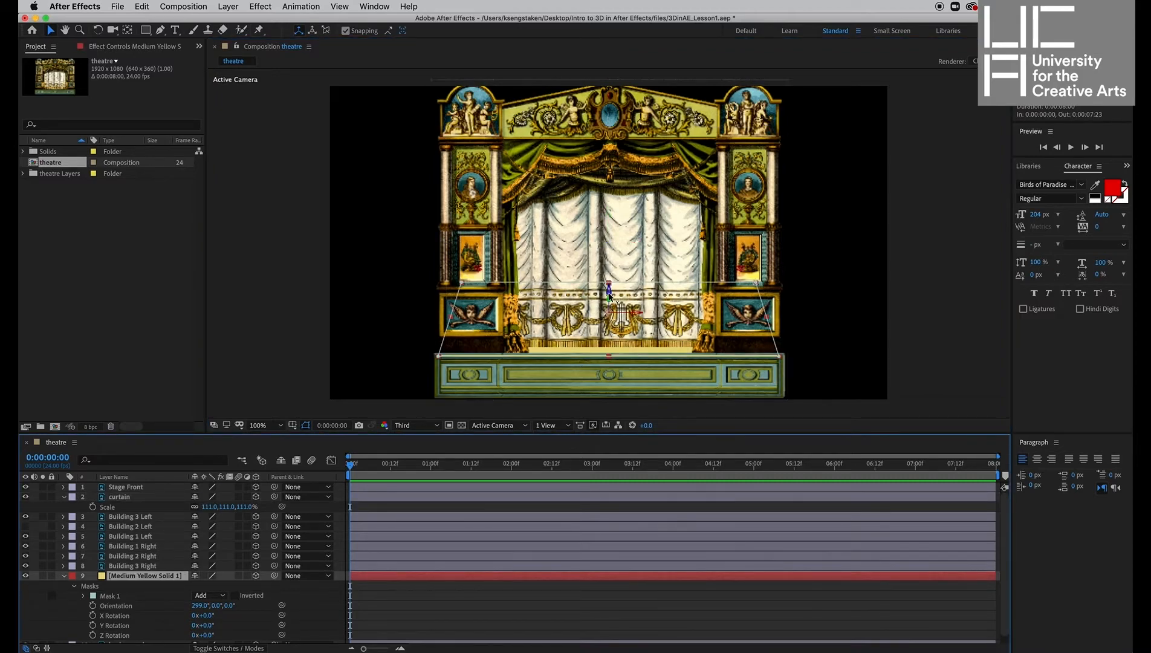
{"action": "left_click_drag", "start_coordinate": [610, 292], "coordinate": [614, 323]}
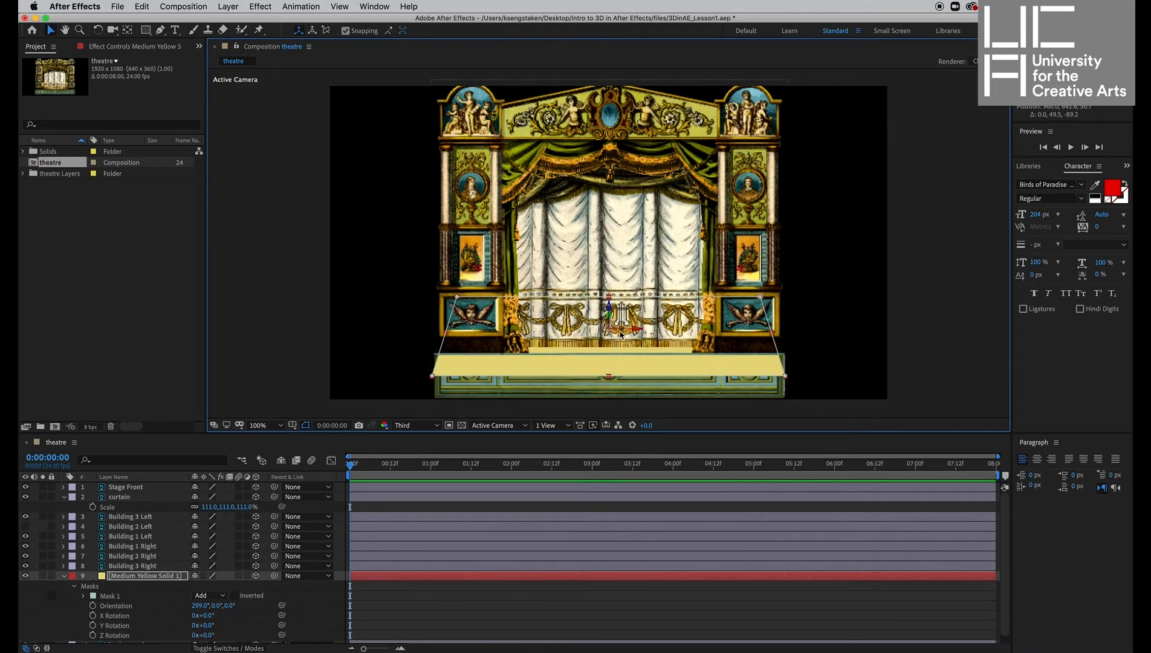
{"action": "left_click", "coordinate": [547, 425]}
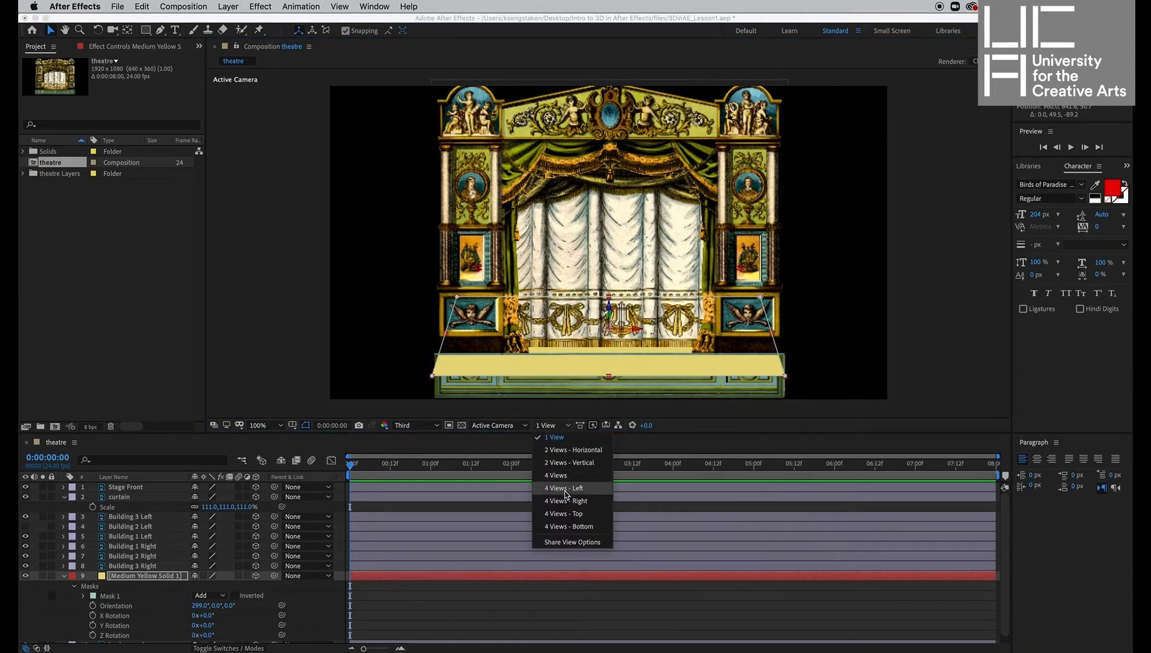
{"action": "left_click", "coordinate": [559, 475]}
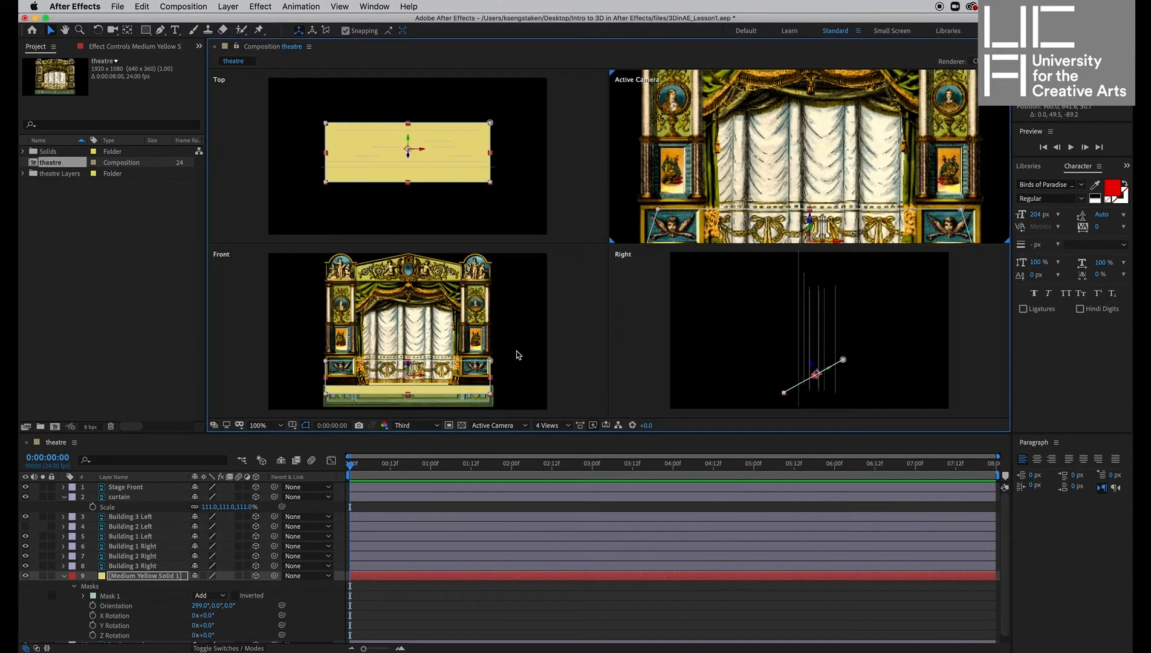
{"action": "left_click_drag", "start_coordinate": [409, 137], "coordinate": [412, 113]}
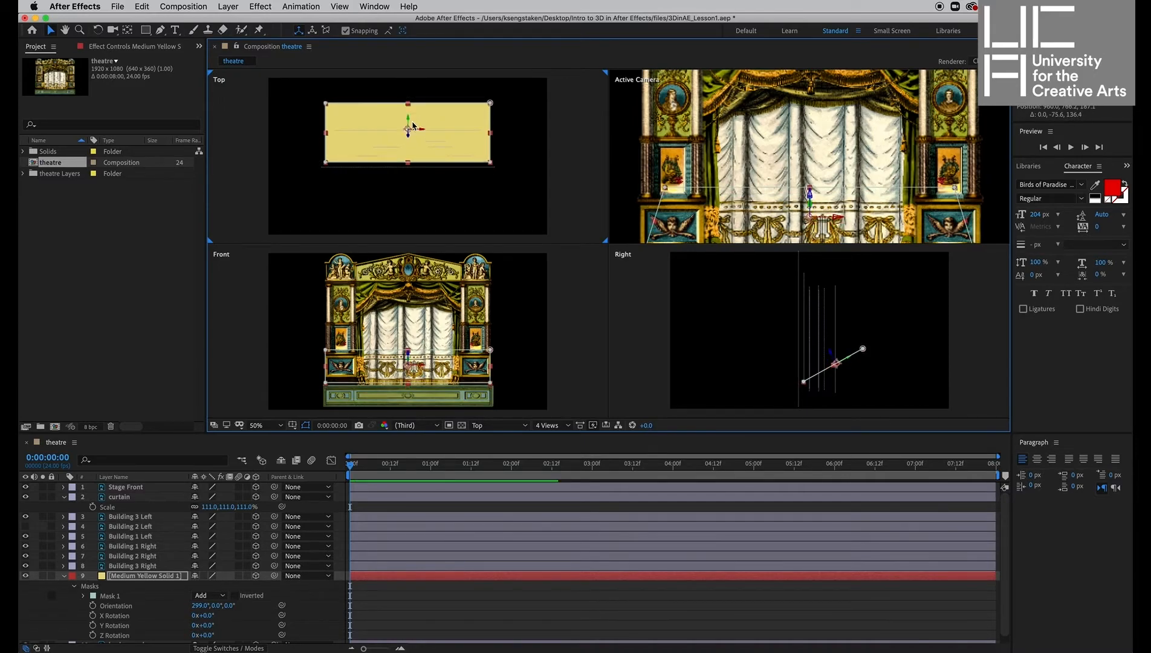
- Set the yellow floor solid's X orientation to 281° and lower it about 114 px, returning to a single view
{"action": "key", "text": "u"}
{"action": "key", "text": "r"}
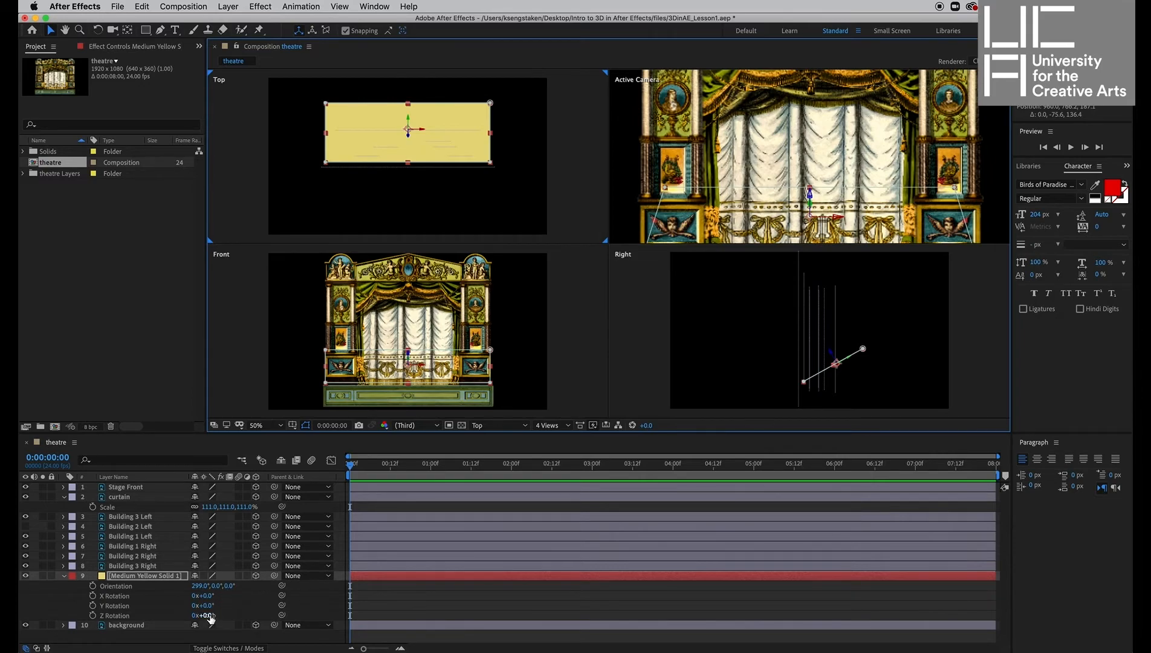
{"action": "mouse_move", "coordinate": [198, 585]}
{"action": "left_mouse_down"}
{"action": "mouse_move", "coordinate": [208, 586]}
{"action": "mouse_move", "coordinate": [192, 585]}
{"action": "left_mouse_up"}
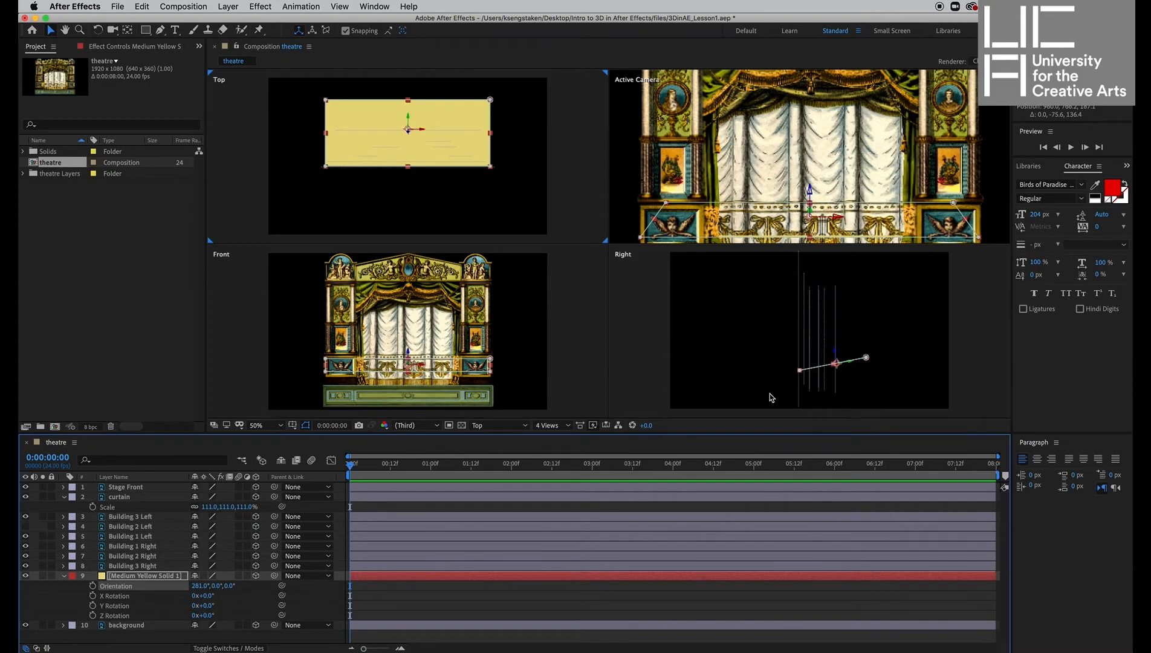
{"action": "left_click_drag", "start_coordinate": [835, 353], "coordinate": [838, 379]}
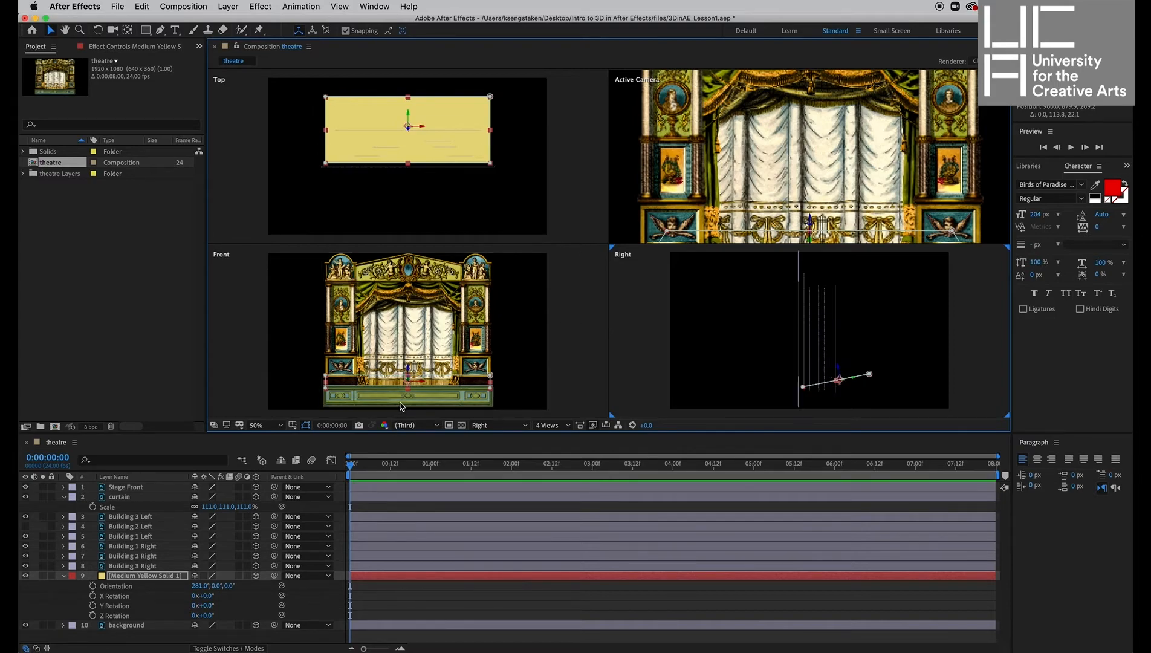
{"action": "left_click", "coordinate": [564, 426]}
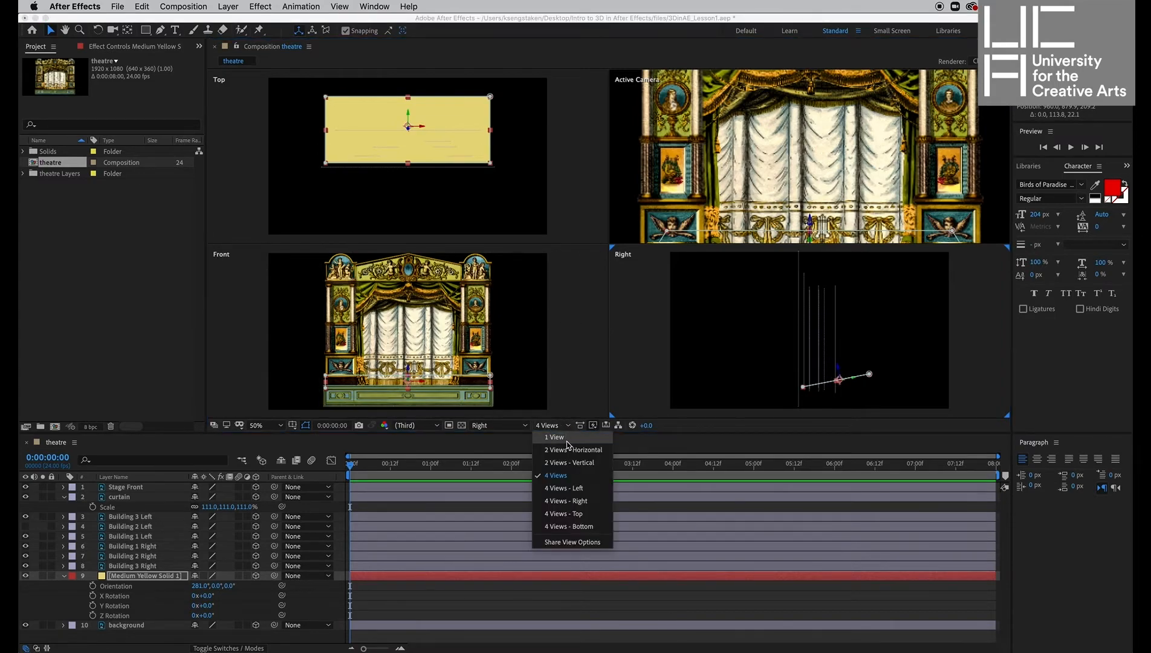
{"action": "left_click", "coordinate": [555, 437]}
- Animate the curtain's position from a keyframe a few frames in, raising it about 604 px by 0:00:01:02
{"action": "left_click", "coordinate": [472, 501]}
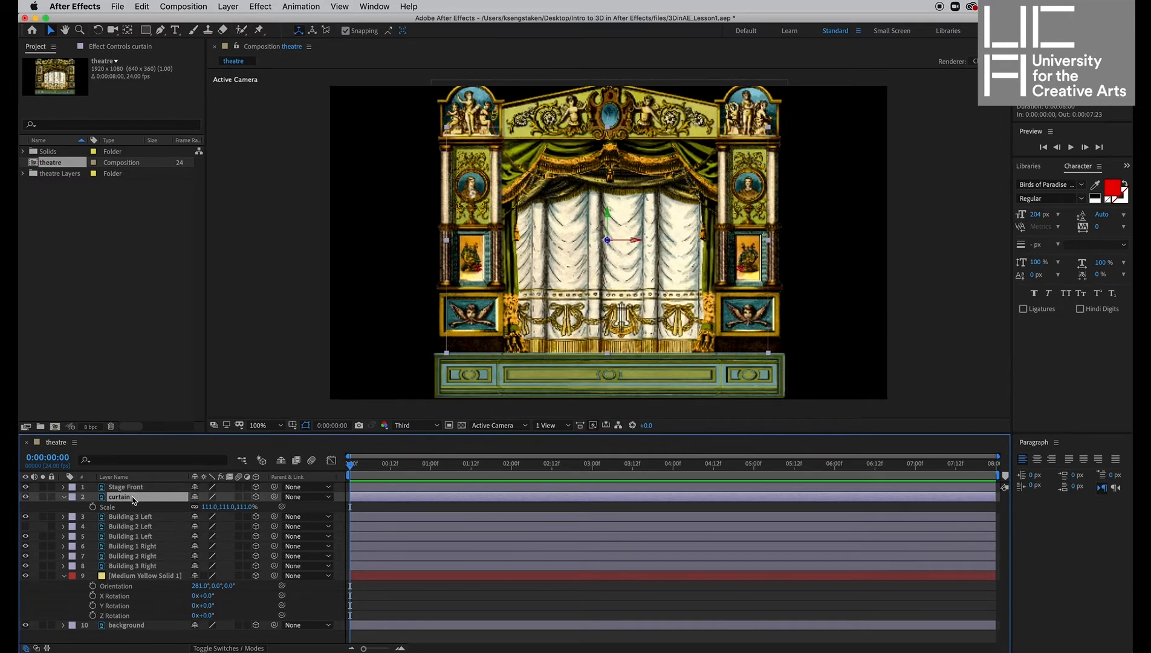
{"action": "key", "text": "Return"}
{"action": "left_click", "coordinate": [143, 519]}
{"action": "left_click", "coordinate": [134, 499]}
{"action": "key", "text": "p"}
{"action": "left_click", "coordinate": [93, 508]}
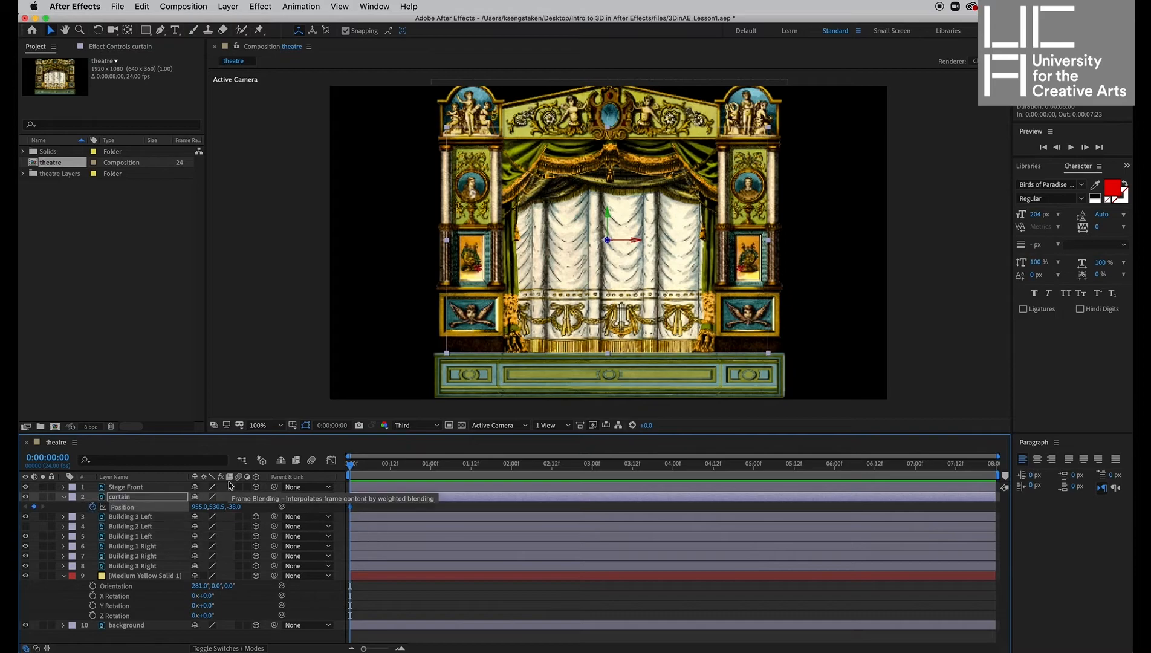
{"action": "left_click_drag", "start_coordinate": [351, 508], "coordinate": [364, 508]}
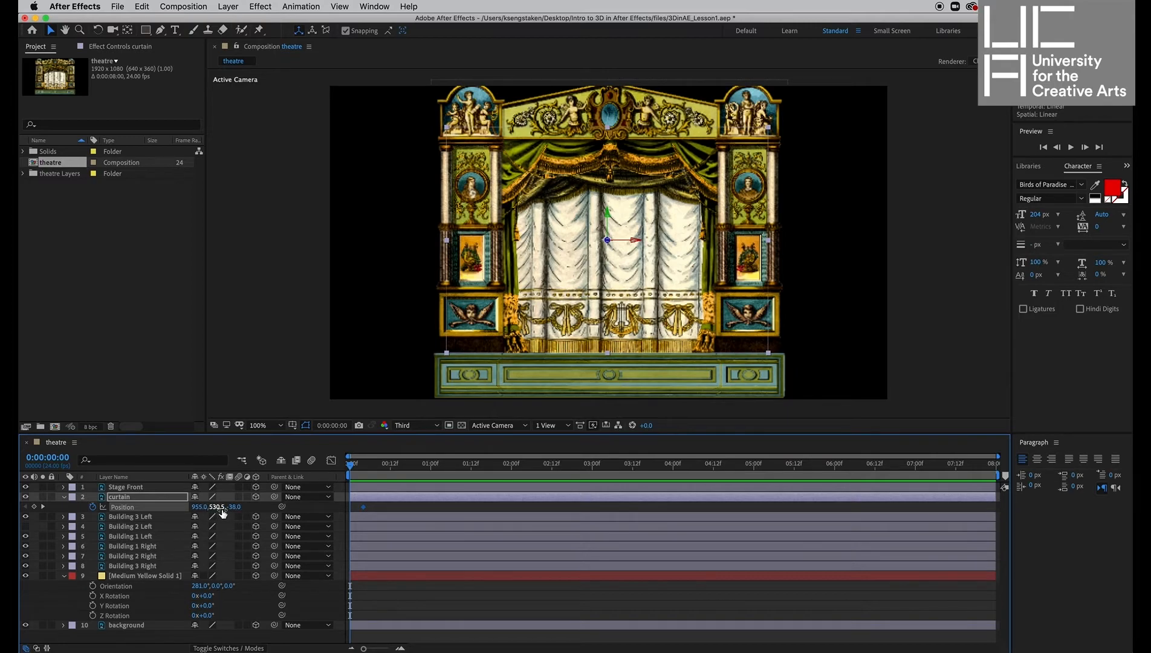
{"action": "left_click_drag", "start_coordinate": [363, 471], "coordinate": [439, 497]}
{"action": "left_click_drag", "start_coordinate": [607, 210], "coordinate": [617, 38]}
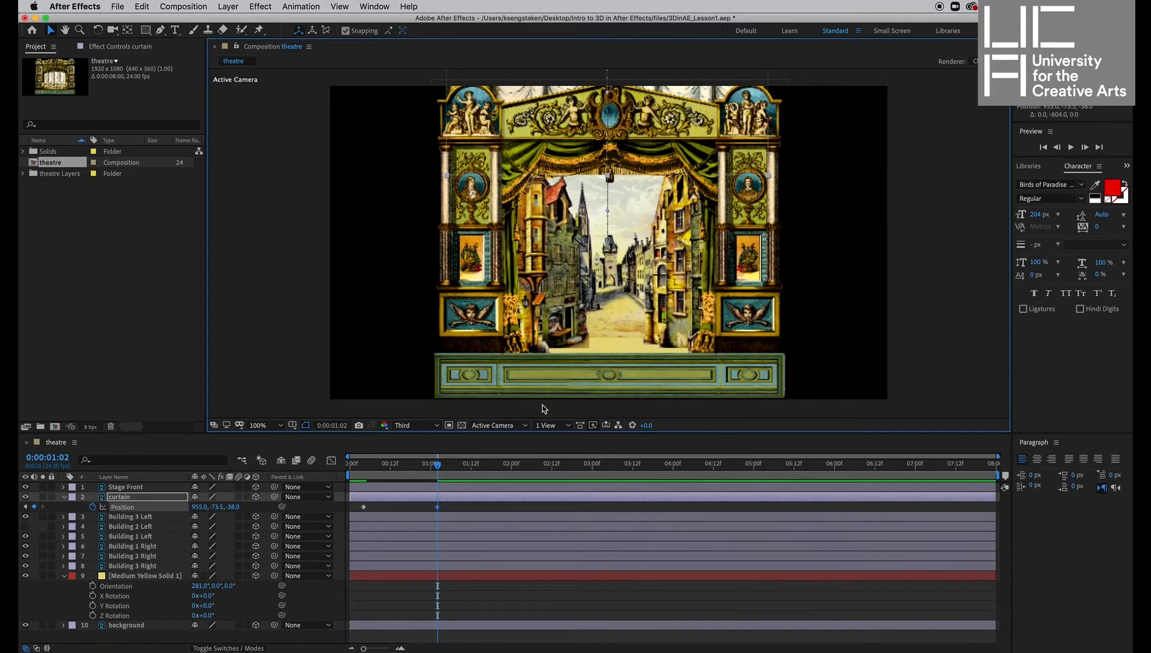
- Draw a rectangular mask around the visible part of the raised curtain layer at 0:00:00:19
{"action": "left_click", "coordinate": [414, 469]}
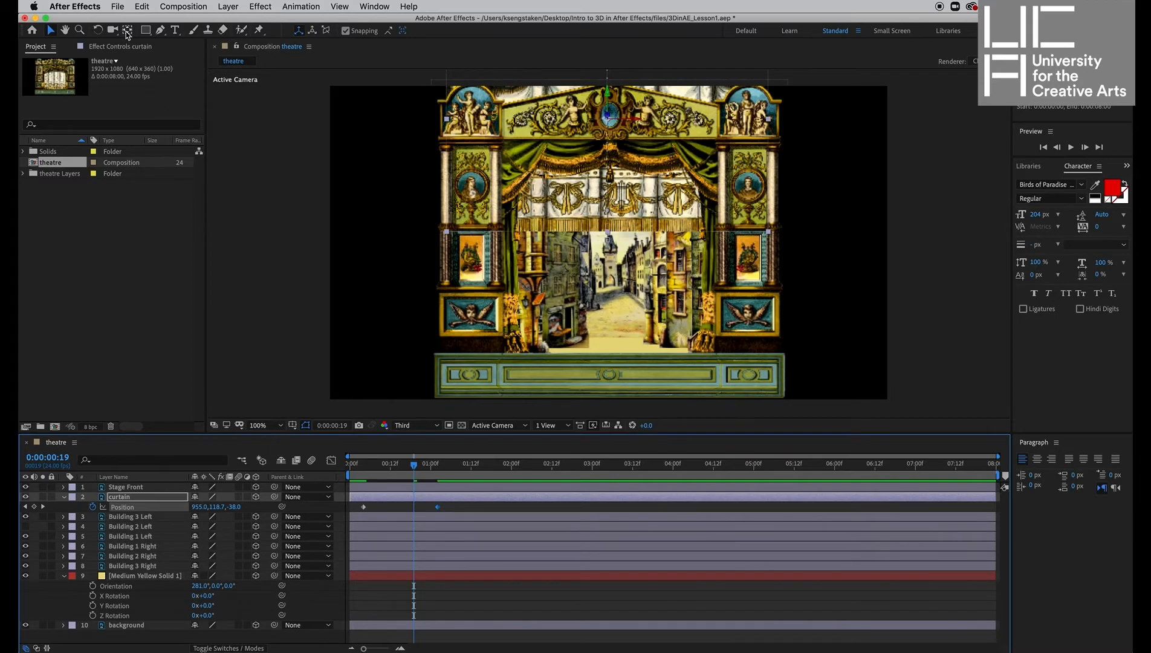
{"action": "left_click", "coordinate": [145, 30]}
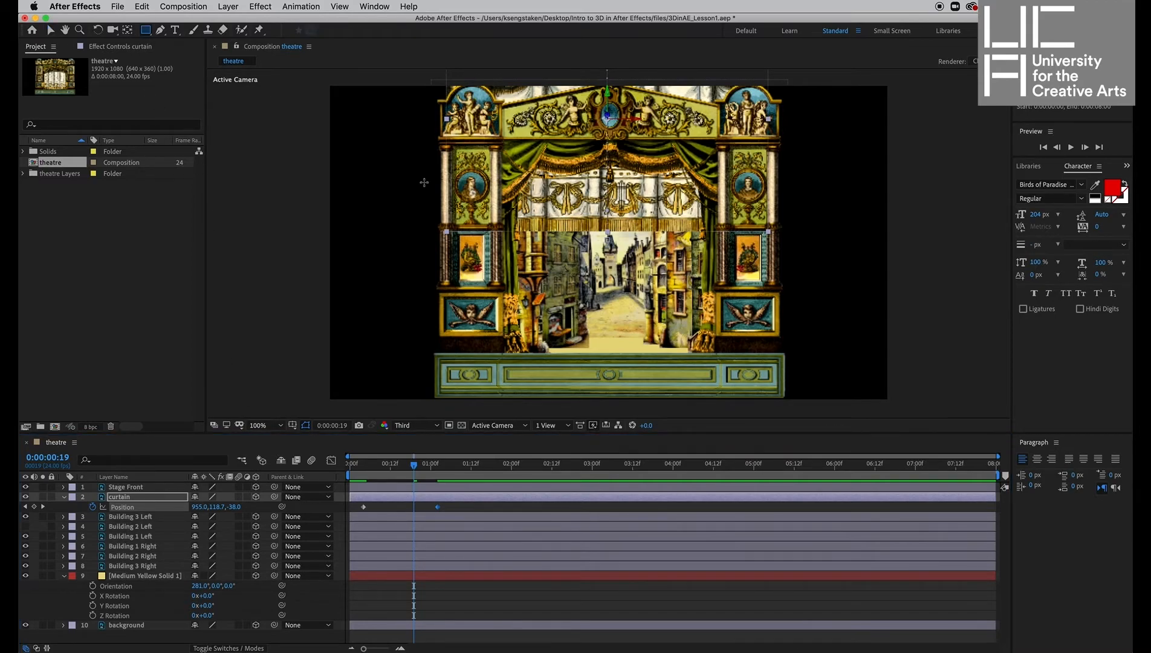
{"action": "left_click_drag", "start_coordinate": [771, 233], "coordinate": [445, 112]}
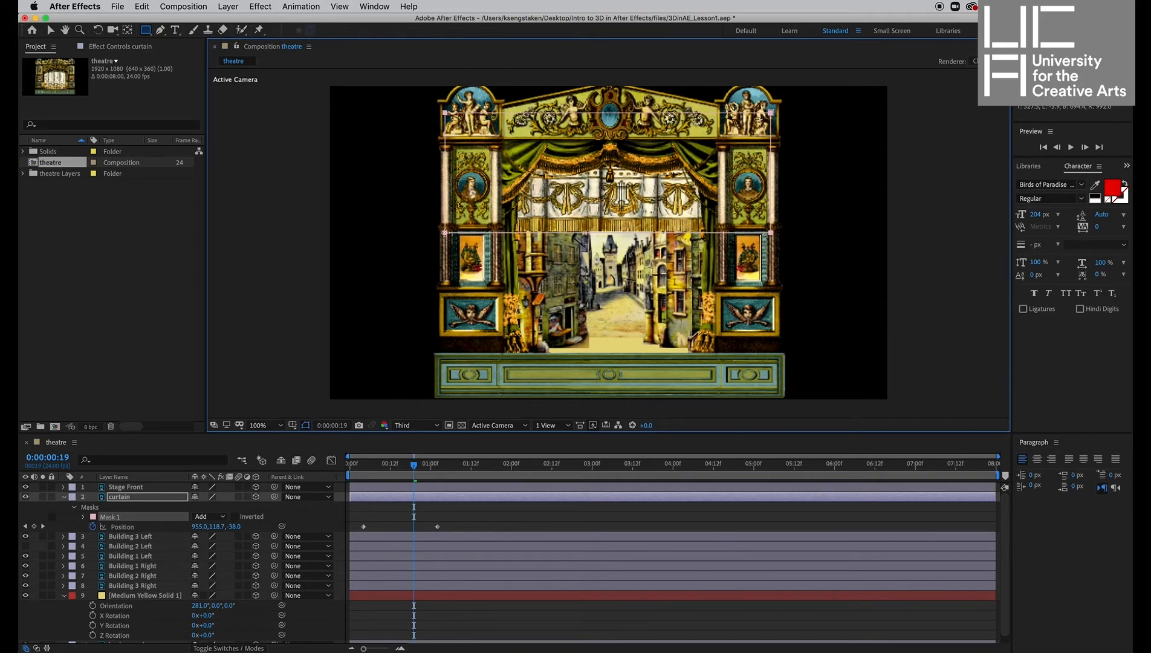
- Extend the curtain mask's two lower corners down to the top edge of the stage base
{"action": "key", "text": "v"}
{"action": "left_click", "coordinate": [423, 250]}
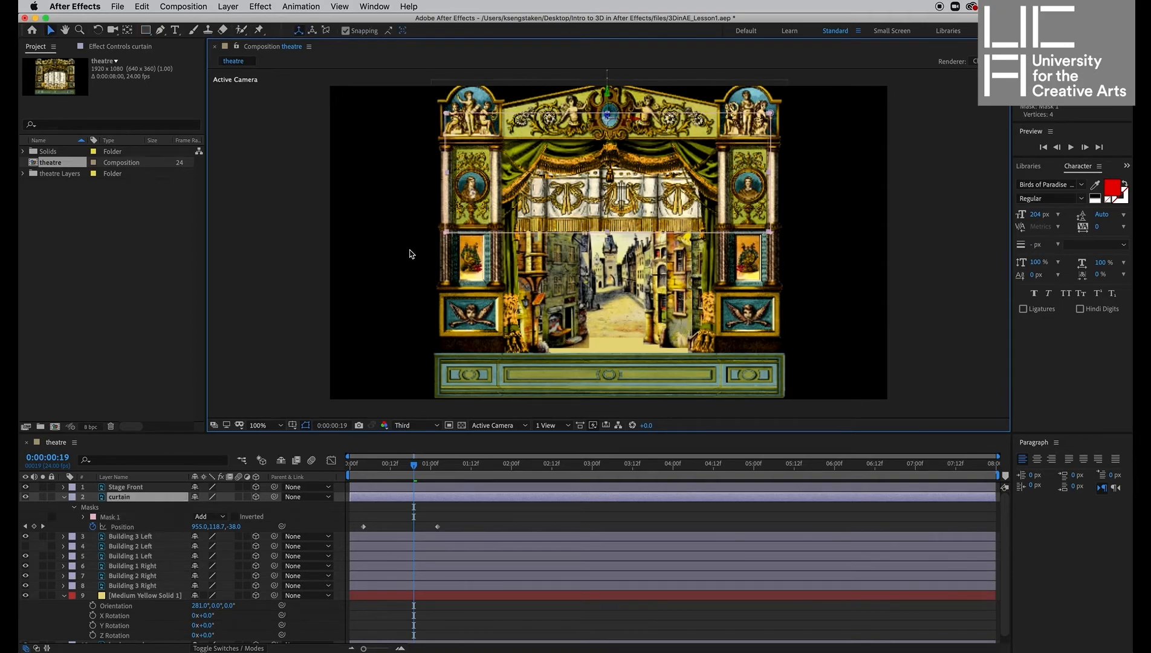
{"action": "left_click", "coordinate": [445, 239]}
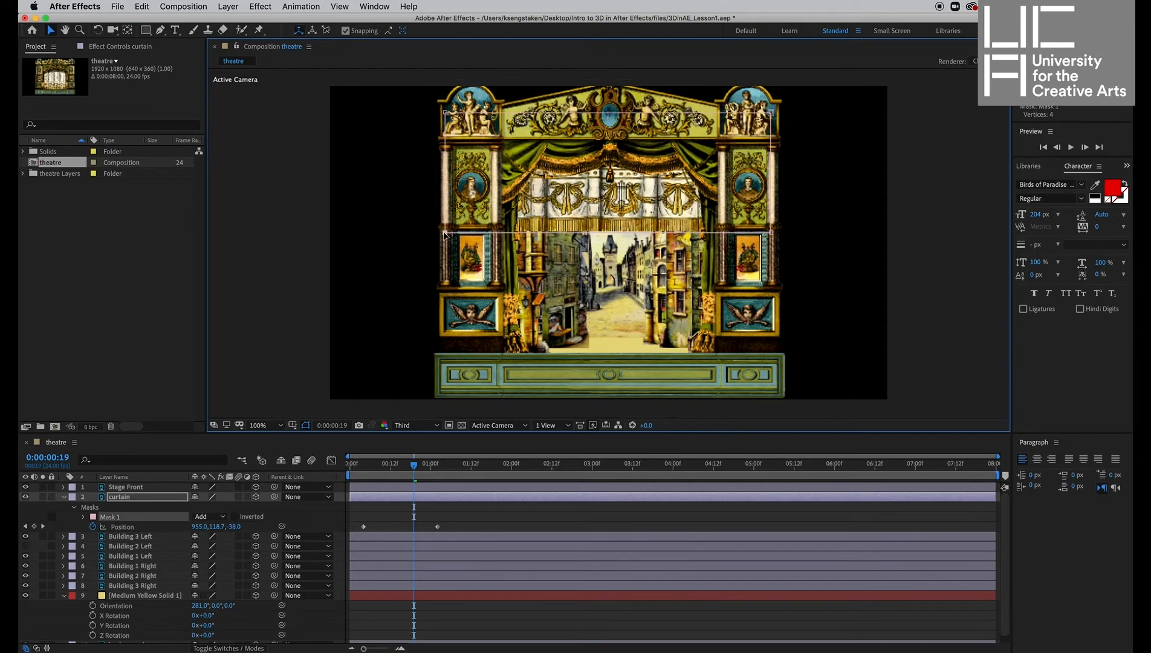
{"action": "left_click_drag", "start_coordinate": [445, 235], "coordinate": [446, 356]}
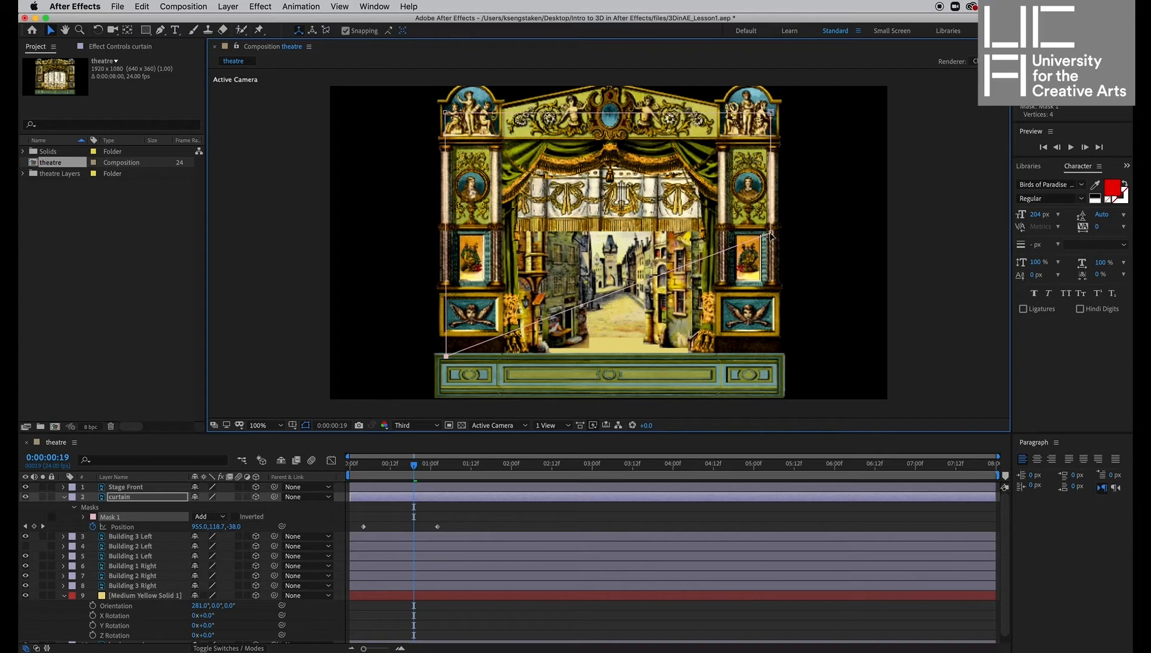
{"action": "left_click_drag", "start_coordinate": [771, 235], "coordinate": [761, 354]}
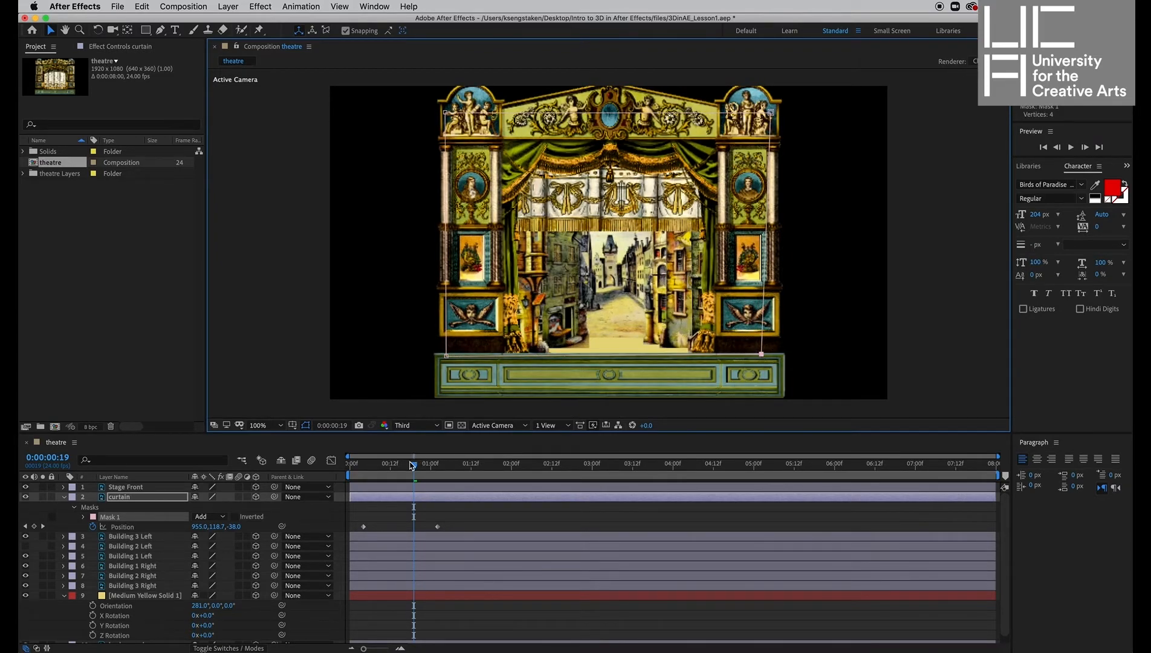
- Keyframe the curtain's mask path at 0:00:00:01 and raise the mask to just below the top of the stage columns
{"action": "left_click_drag", "start_coordinate": [411, 464], "coordinate": [355, 455]}
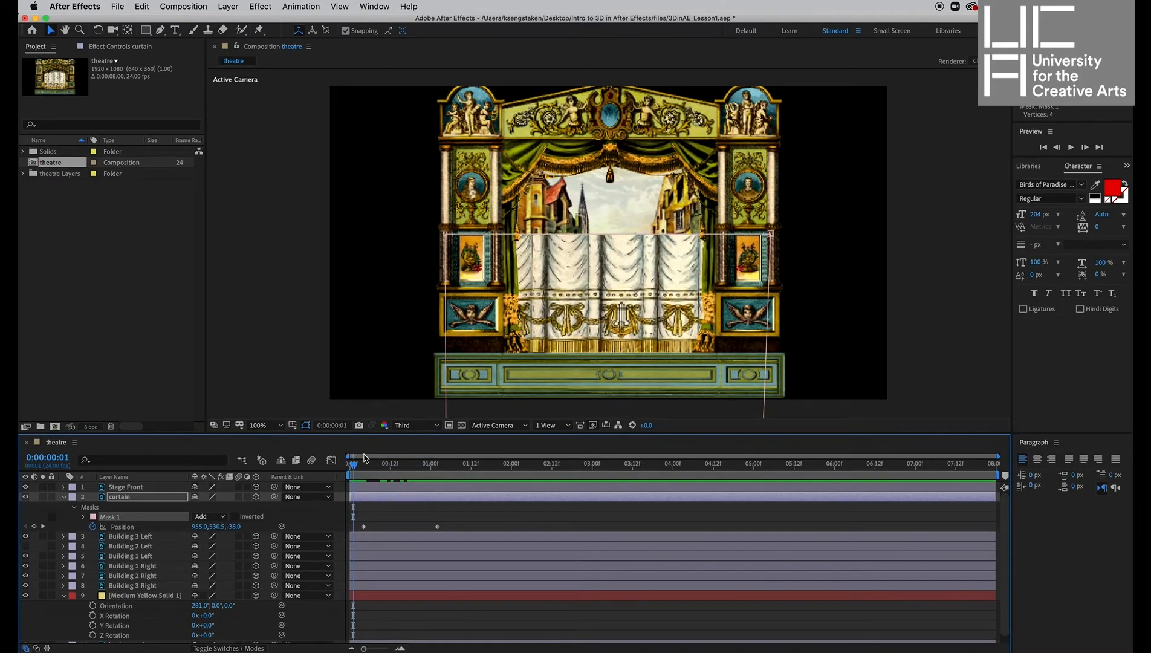
{"action": "left_click", "coordinate": [83, 517]}
{"action": "left_click", "coordinate": [104, 527]}
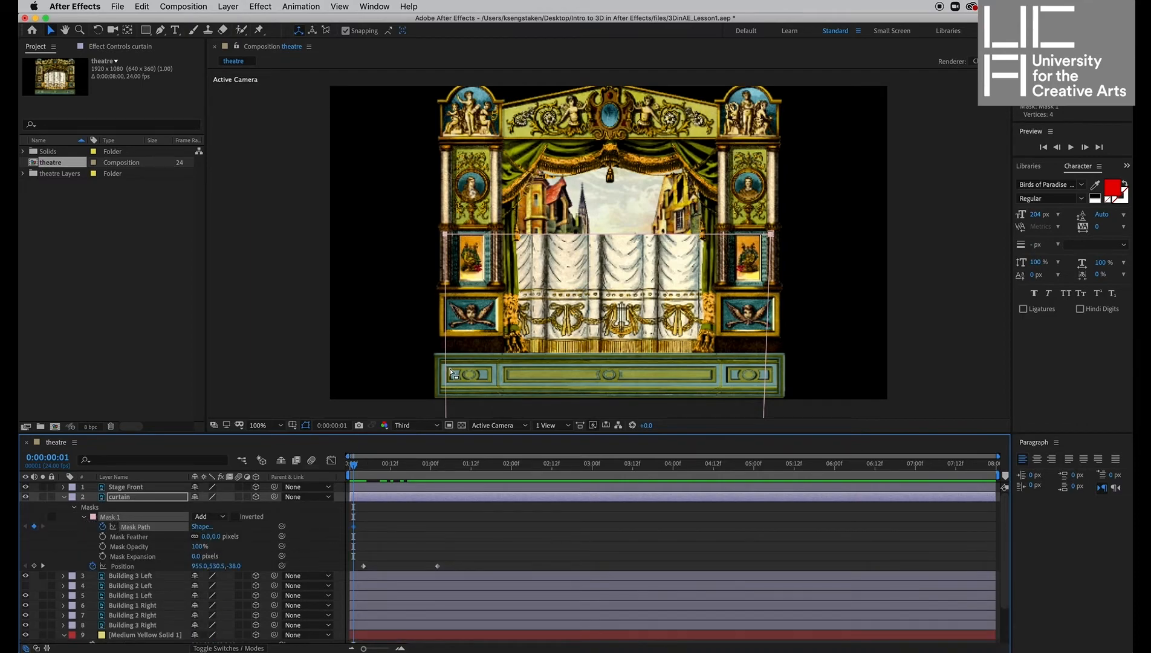
{"action": "left_click_drag", "start_coordinate": [445, 235], "coordinate": [448, 144]}
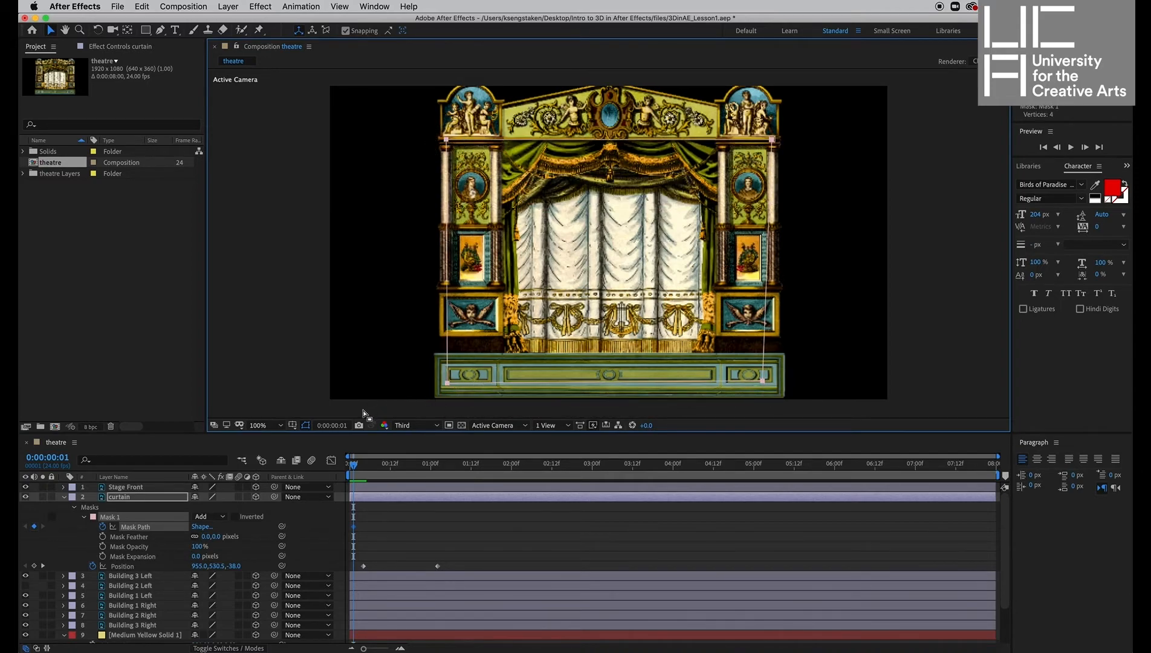
- Lower the curtain mask's two upper corners at 0:00:00:11 to keep the curtain hidden above the stage arch
{"action": "left_click_drag", "start_coordinate": [353, 465], "coordinate": [387, 477]}
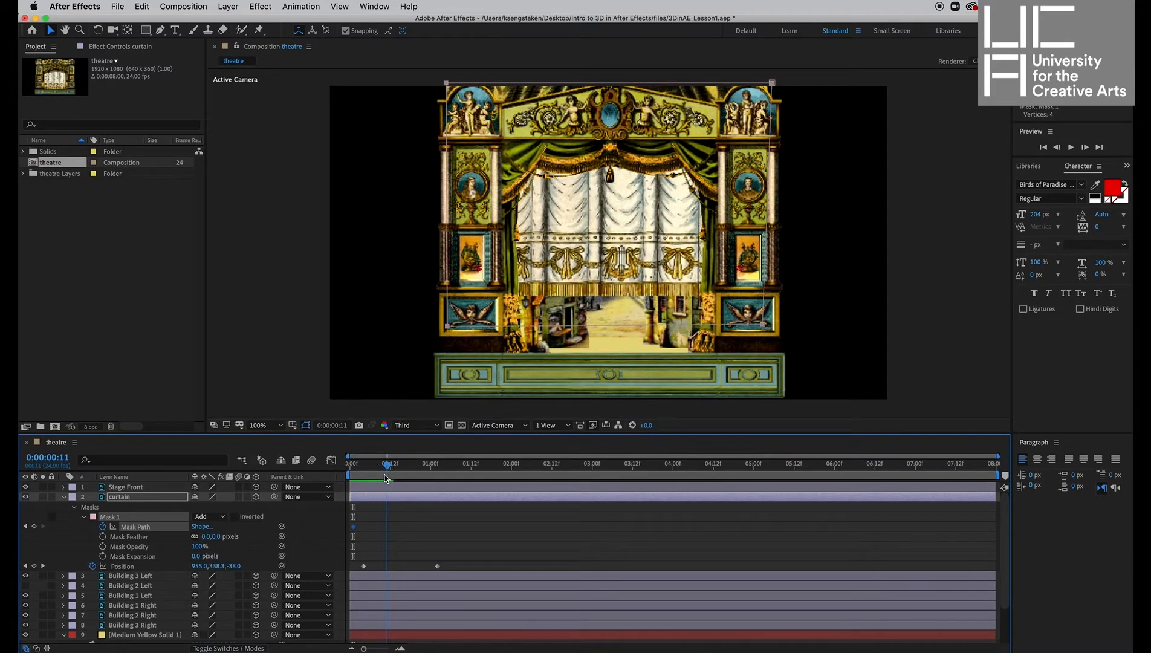
{"action": "left_click", "coordinate": [820, 106]}
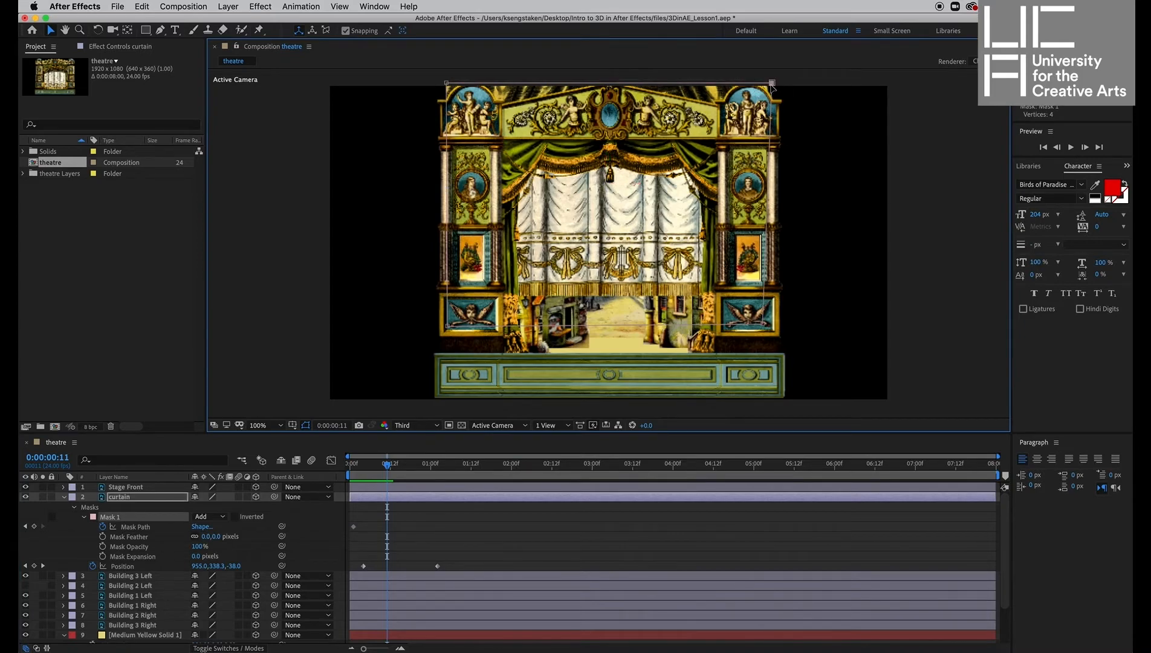
{"action": "left_click_drag", "start_coordinate": [772, 85], "coordinate": [760, 123]}
{"action": "left_click_drag", "start_coordinate": [446, 84], "coordinate": [451, 121]}
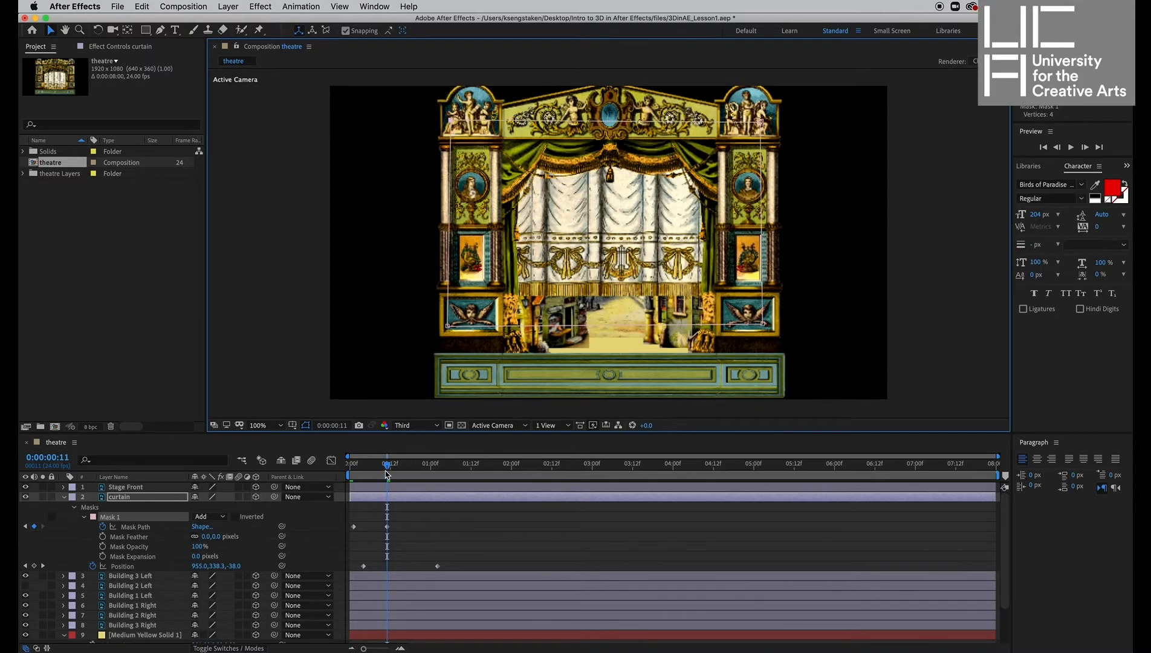
- Lower the curtain mask's two upper corners at 0:00:00:20 to fall behind the top of the stage front
{"action": "left_click_drag", "start_coordinate": [387, 474], "coordinate": [417, 479]}
{"action": "key", "text": "comma"}
{"action": "key", "text": "comma"}
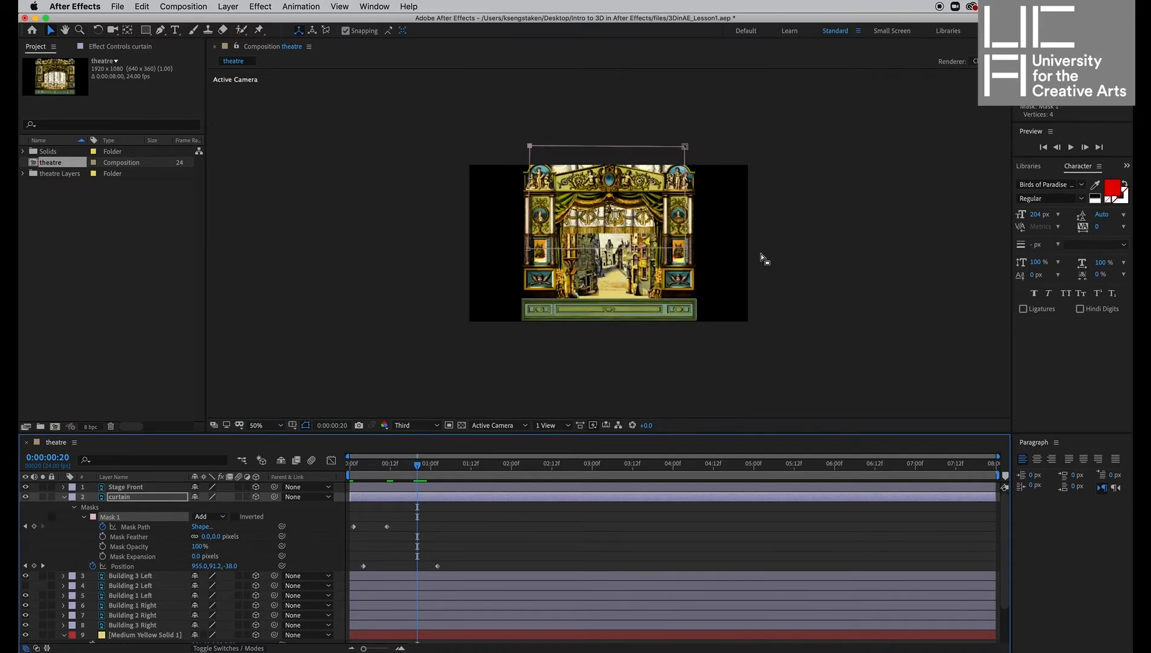
{"action": "left_click_drag", "start_coordinate": [685, 147], "coordinate": [681, 190]}
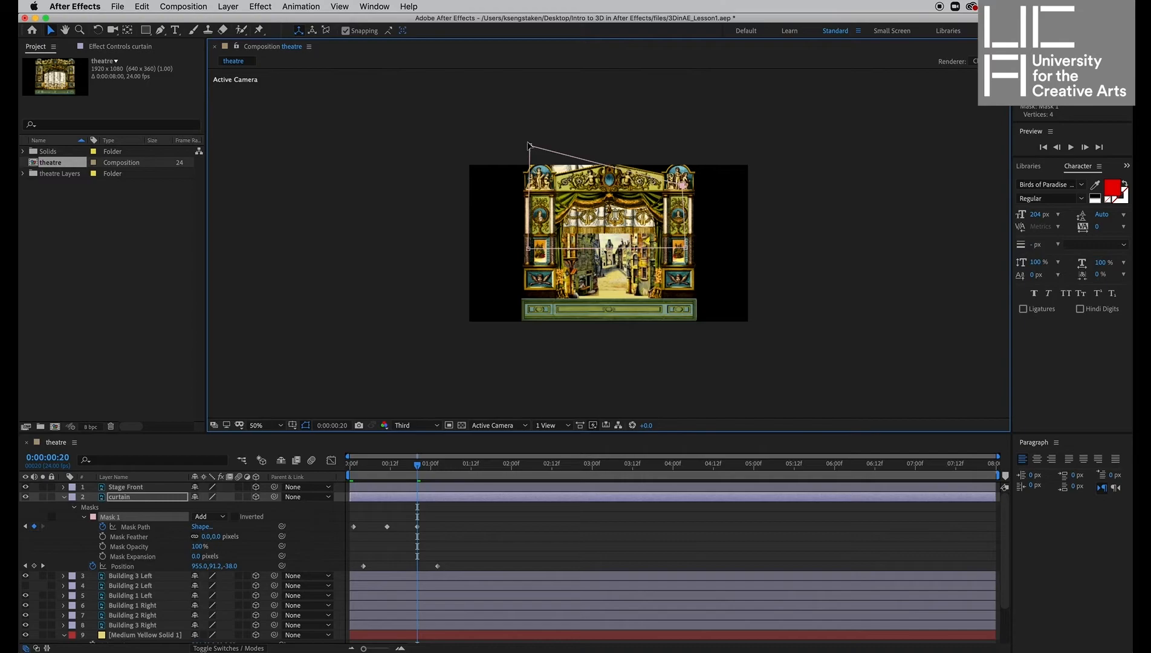
{"action": "left_click_drag", "start_coordinate": [529, 146], "coordinate": [534, 189]}
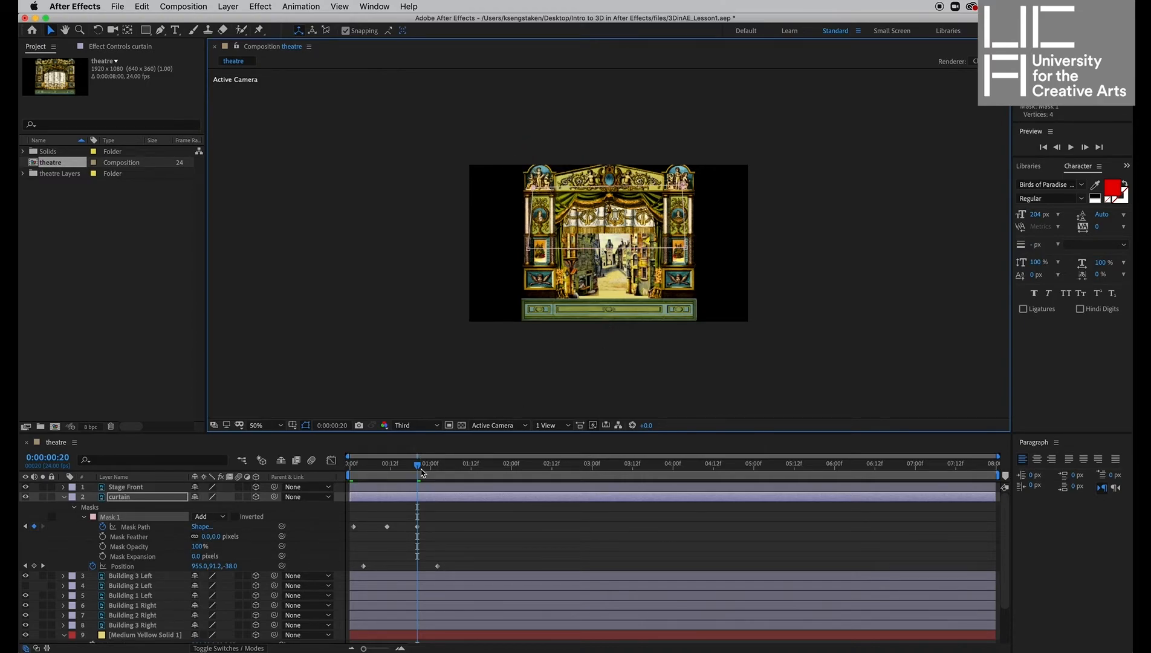
- Lower the curtain mask's two upper corners at 0:00:01:07 to sit behind the top of the stage front
{"action": "left_click_drag", "start_coordinate": [422, 473], "coordinate": [454, 472]}
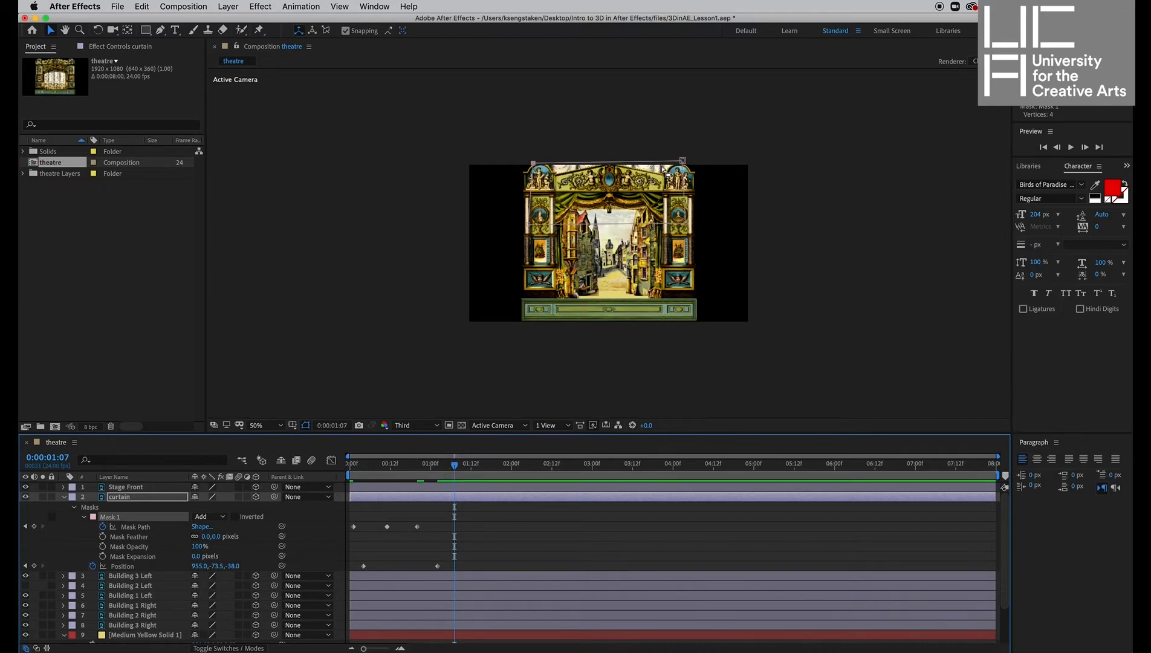
{"action": "left_click_drag", "start_coordinate": [682, 161], "coordinate": [684, 184]}
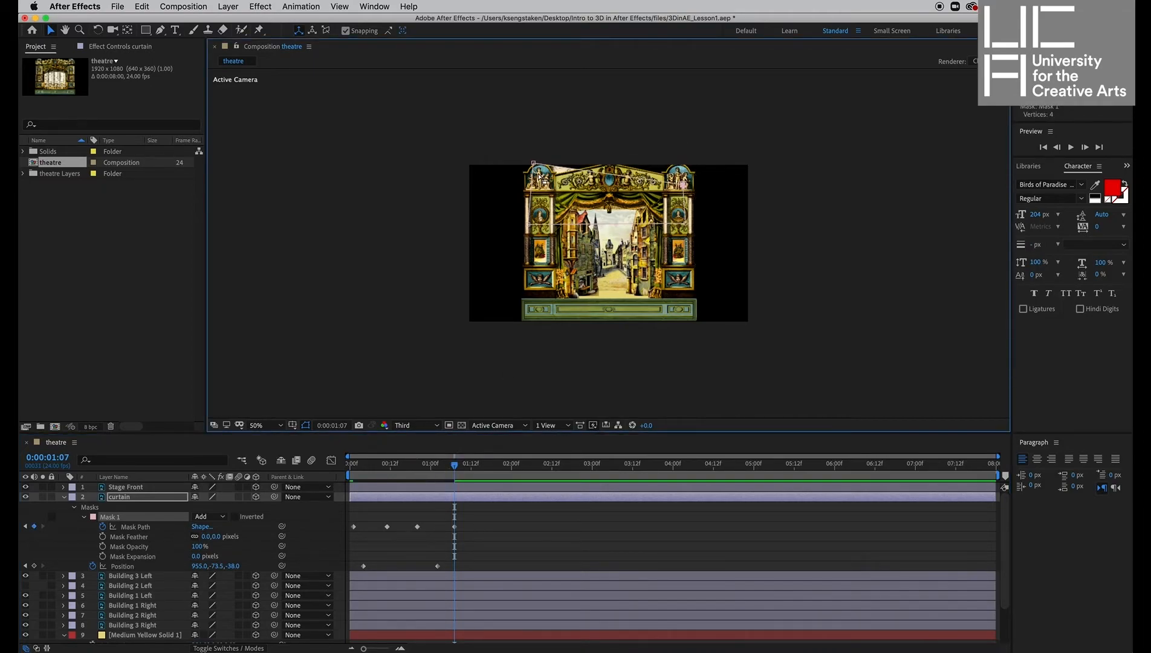
{"action": "left_click_drag", "start_coordinate": [534, 164], "coordinate": [533, 179]}
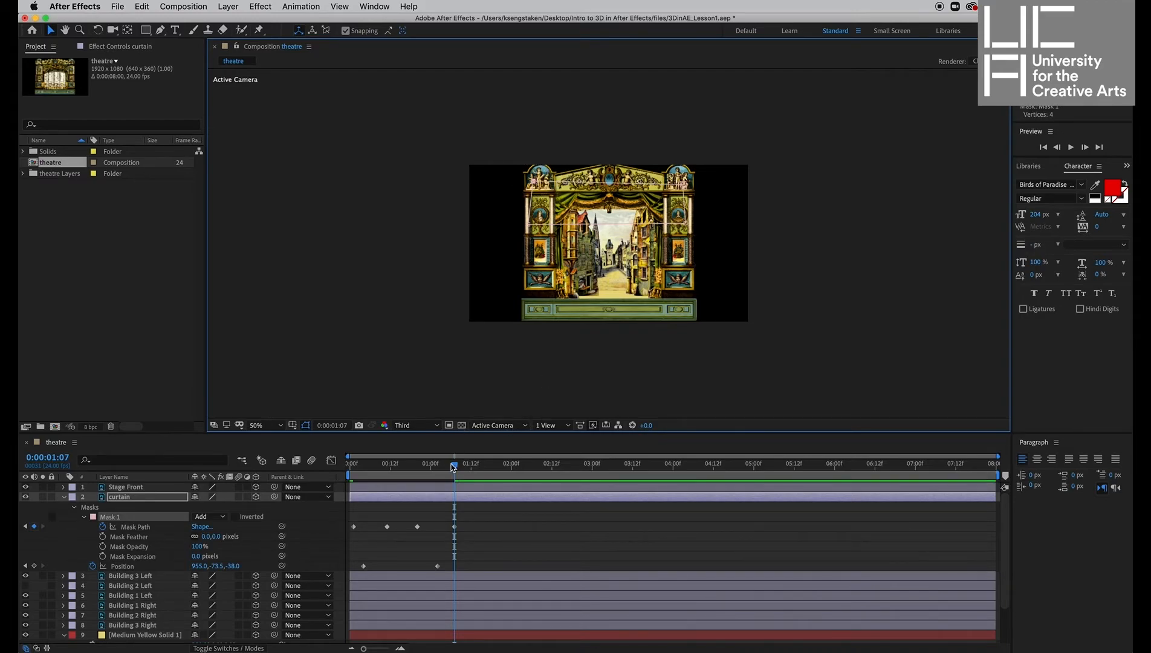
- Return to the first frame and preview the curtain rising to check the mask
{"action": "left_click_drag", "start_coordinate": [453, 467], "coordinate": [424, 469]}
{"action": "left_click_drag", "start_coordinate": [394, 470], "coordinate": [341, 491]}
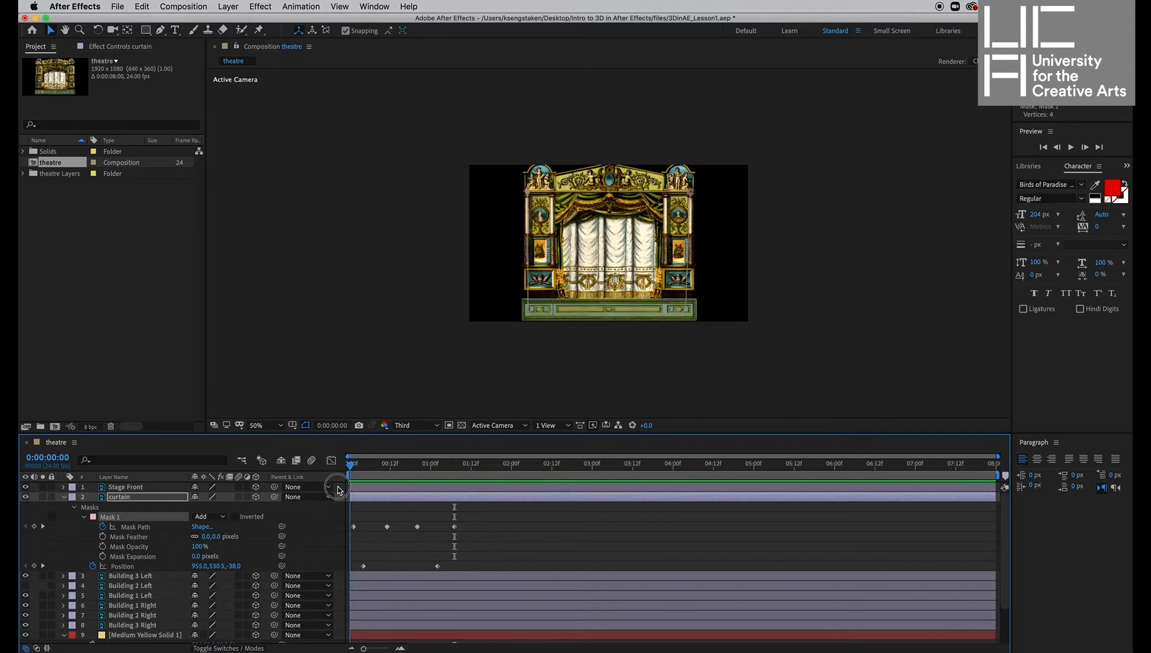
{"action": "key", "text": "space"}
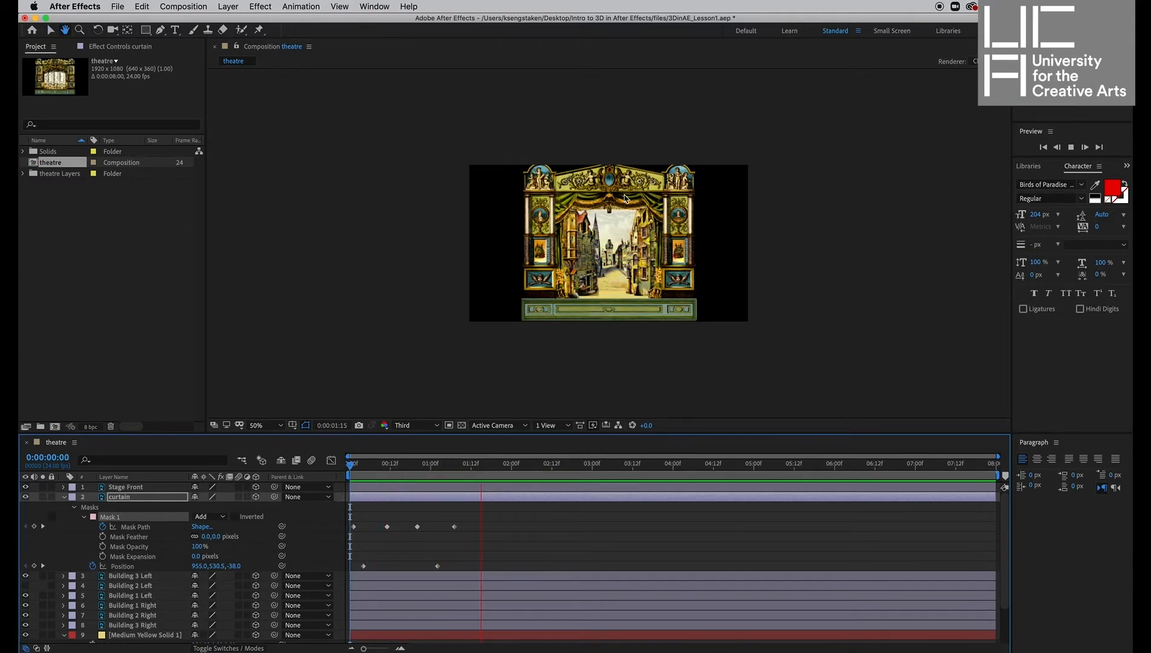
{"action": "key", "text": "space"}
- Lower the curtain mask's two upper corners slightly at 0:00:01:02 and preview the curtain animation
{"action": "left_click_drag", "start_coordinate": [457, 464], "coordinate": [438, 457]}
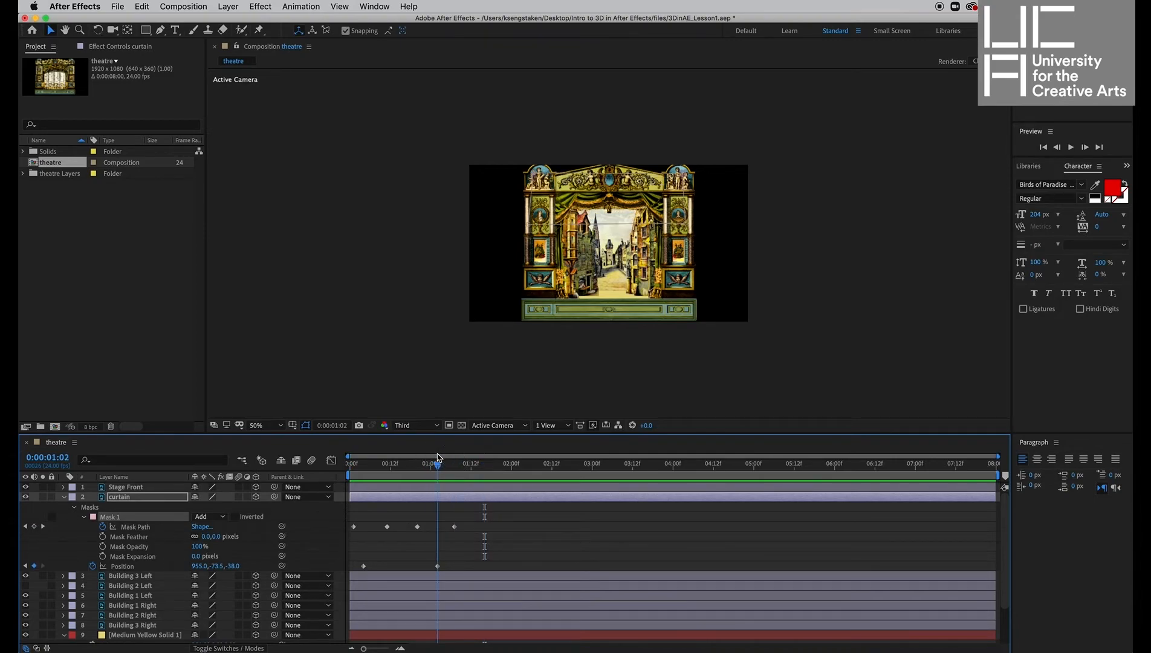
{"action": "left_click", "coordinate": [532, 173]}
{"action": "left_click_drag", "start_coordinate": [533, 173], "coordinate": [533, 180]}
{"action": "left_click_drag", "start_coordinate": [681, 173], "coordinate": [681, 181]}
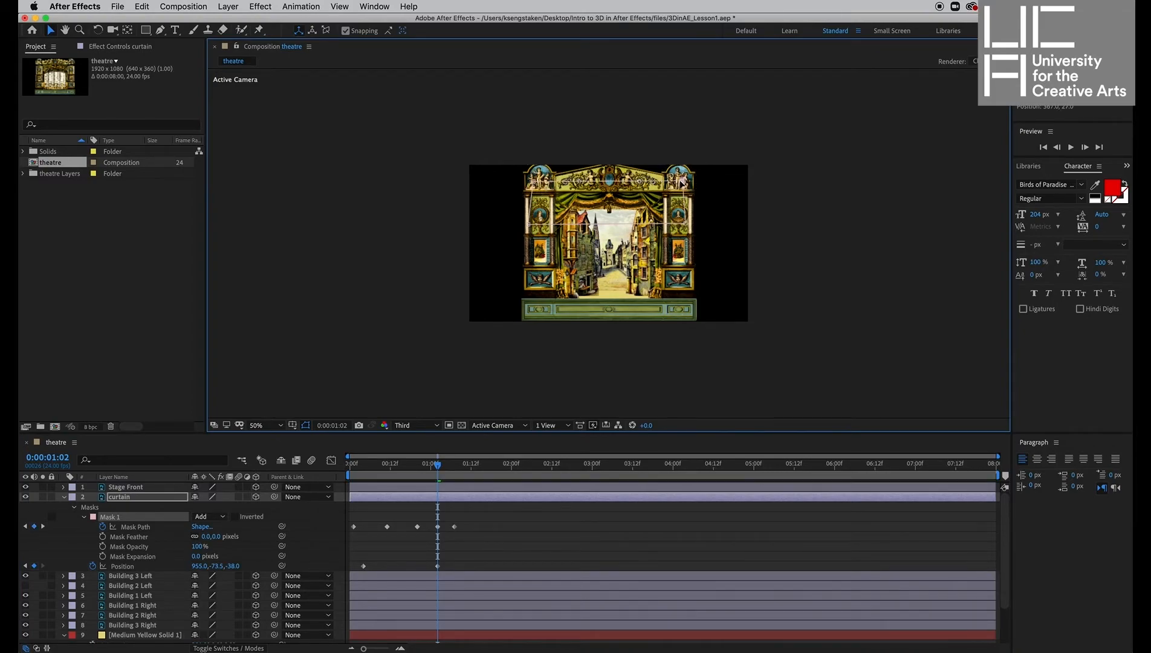
{"action": "key", "text": "space"}
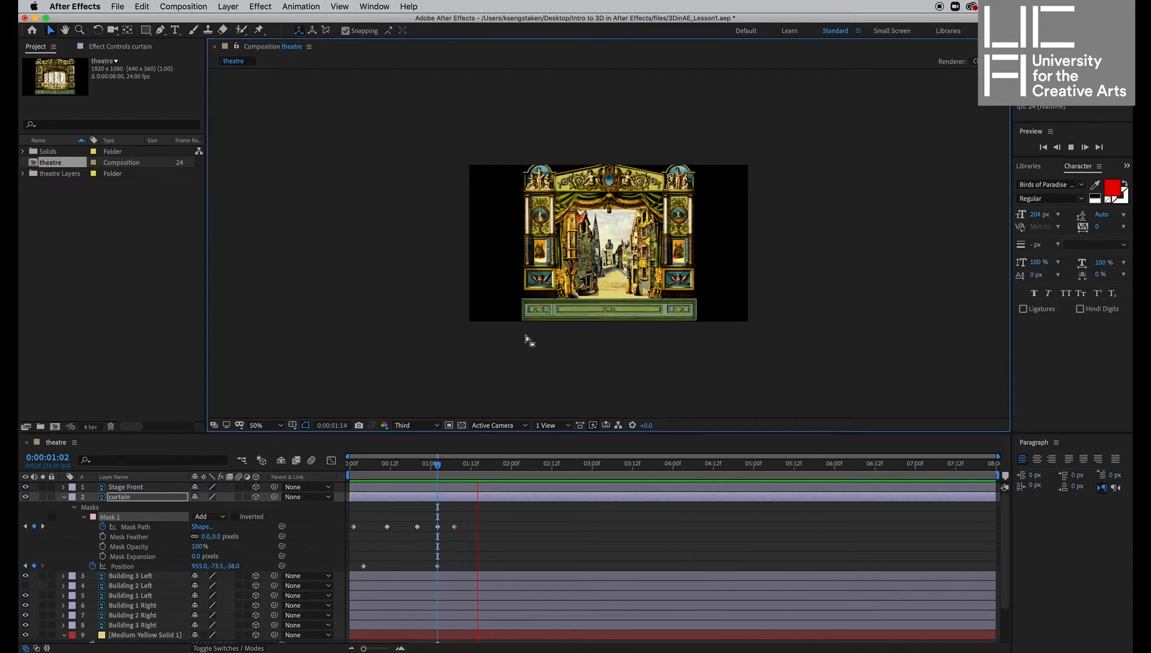
{"action": "key", "text": "space"}
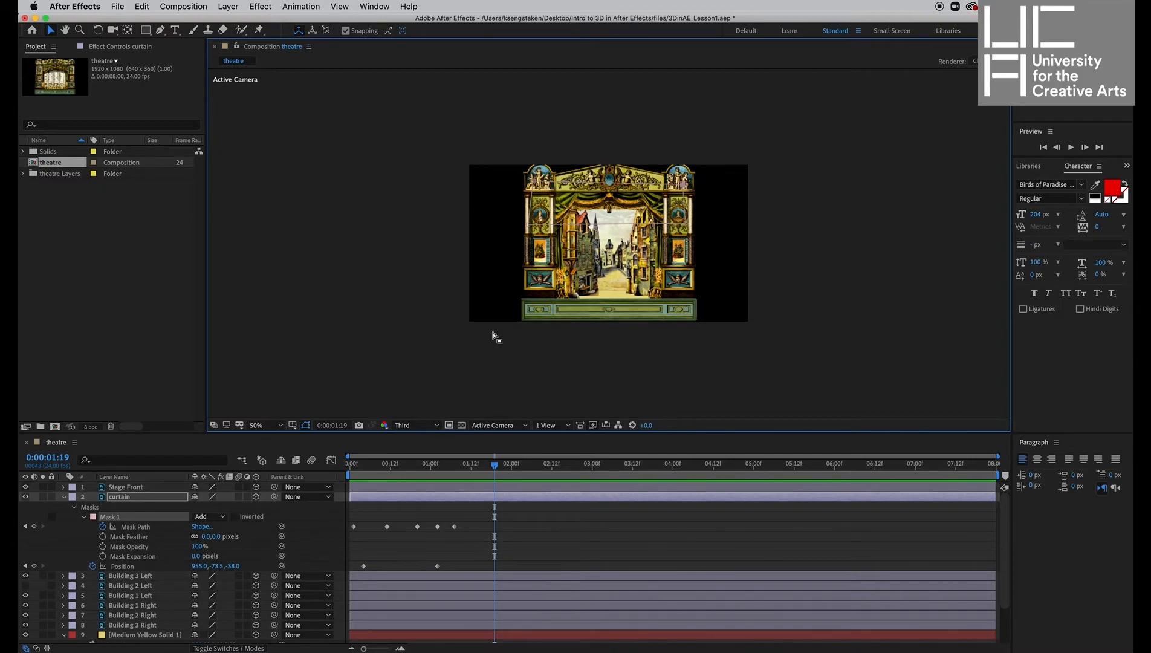
- Display the composition in four views and start a new light with its type set to Spot
{"action": "left_click", "coordinate": [568, 425]}
{"action": "left_click", "coordinate": [567, 475]}
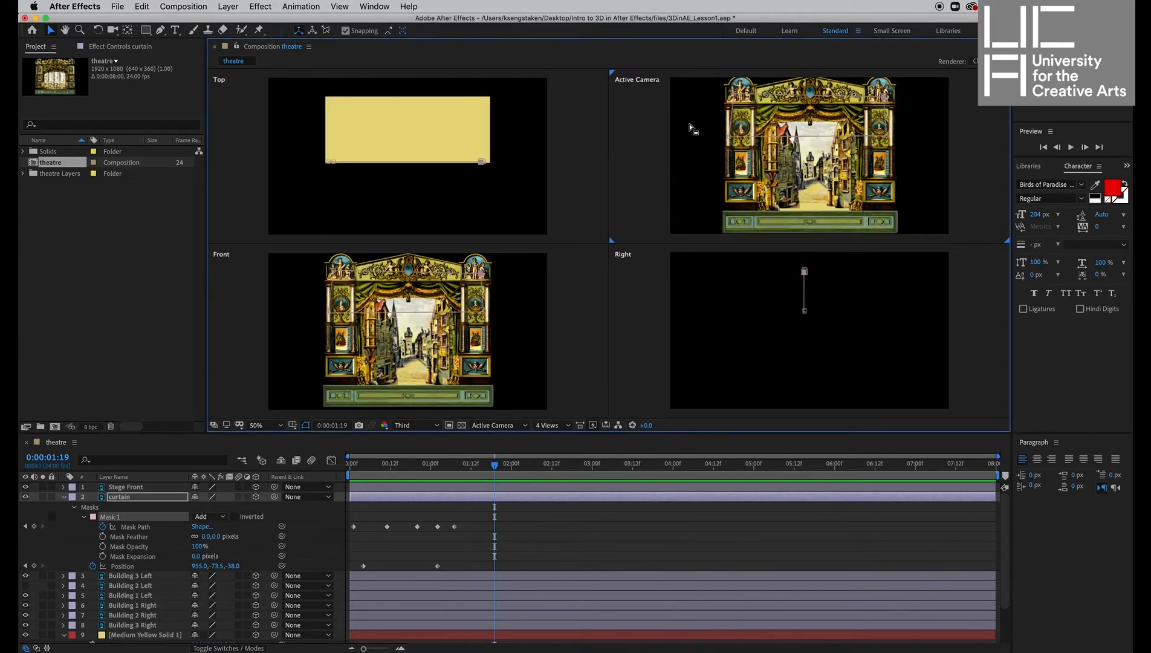
{"action": "left_click", "coordinate": [260, 6]}
{"action": "mouse_move", "coordinate": [228, 6]}
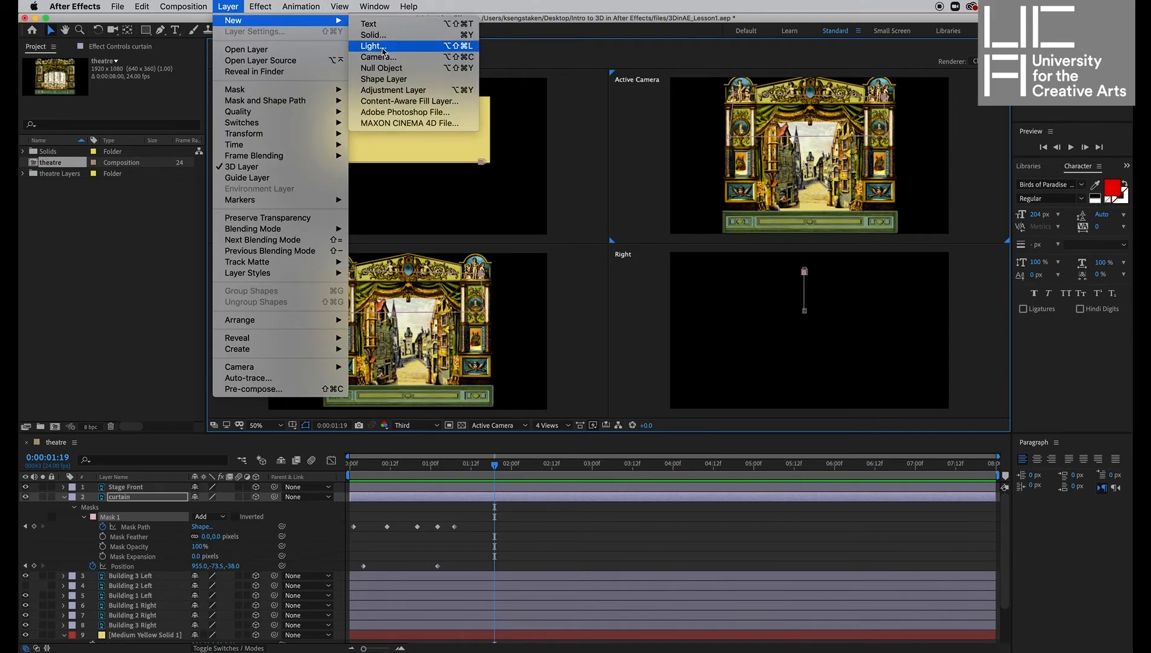
{"action": "left_click", "coordinate": [382, 47]}
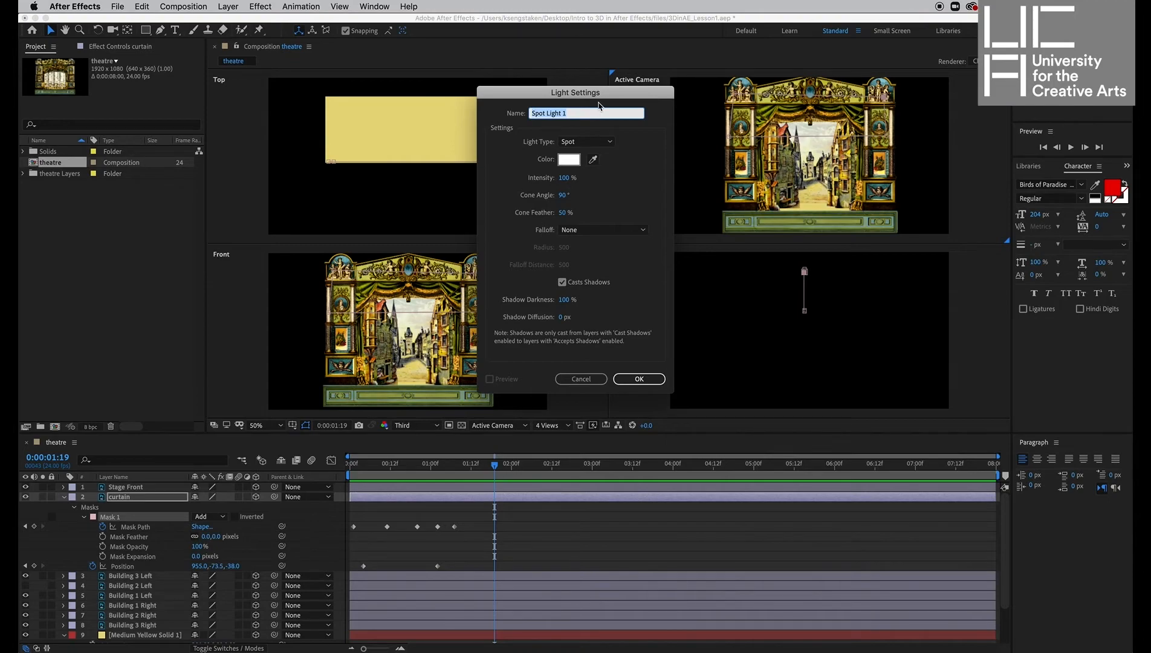
{"action": "left_click", "coordinate": [610, 142]}
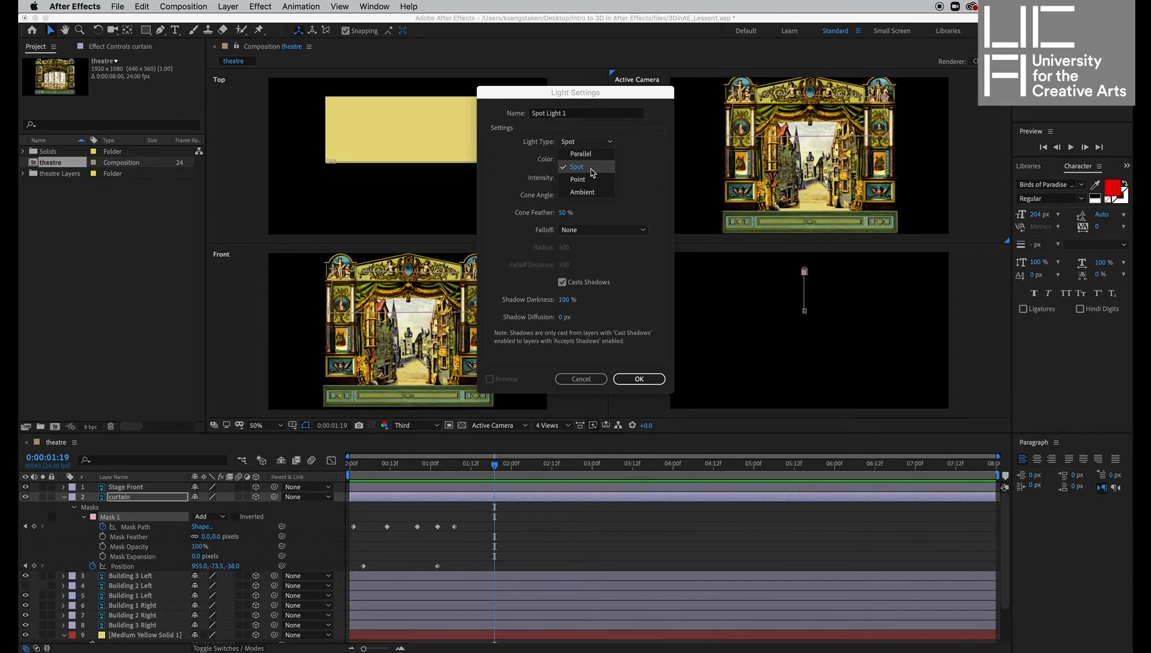
{"action": "left_click", "coordinate": [596, 168]}
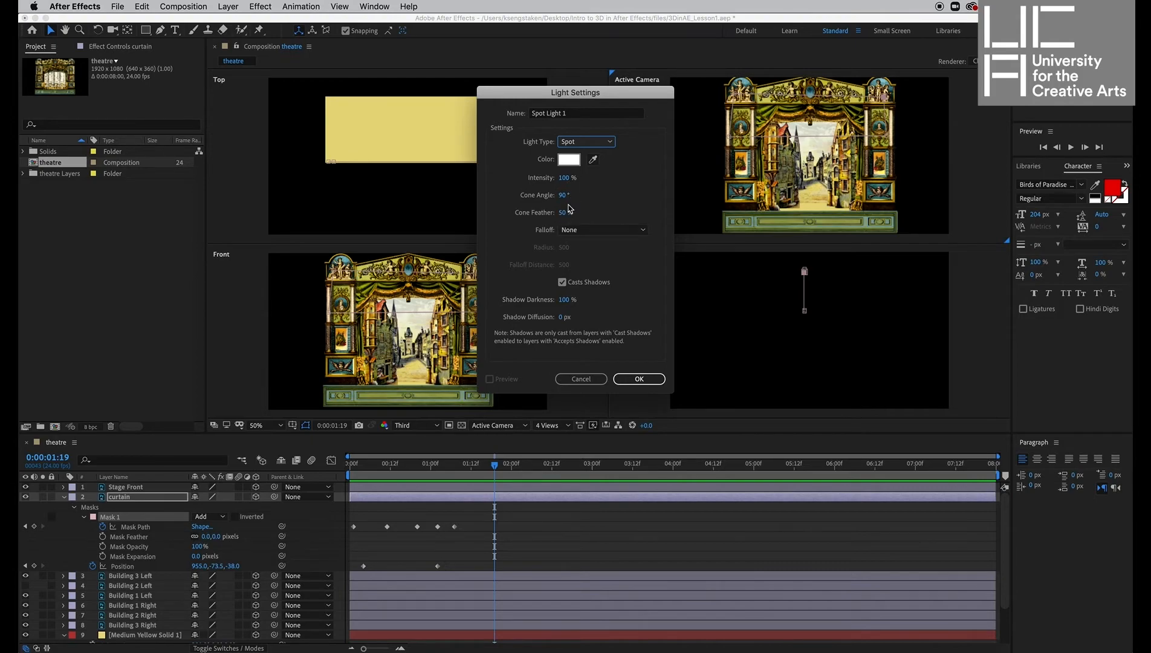
- Set the new spot light's falloff to Smooth and create the light
{"action": "left_click", "coordinate": [595, 234]}
{"action": "left_click", "coordinate": [593, 256]}
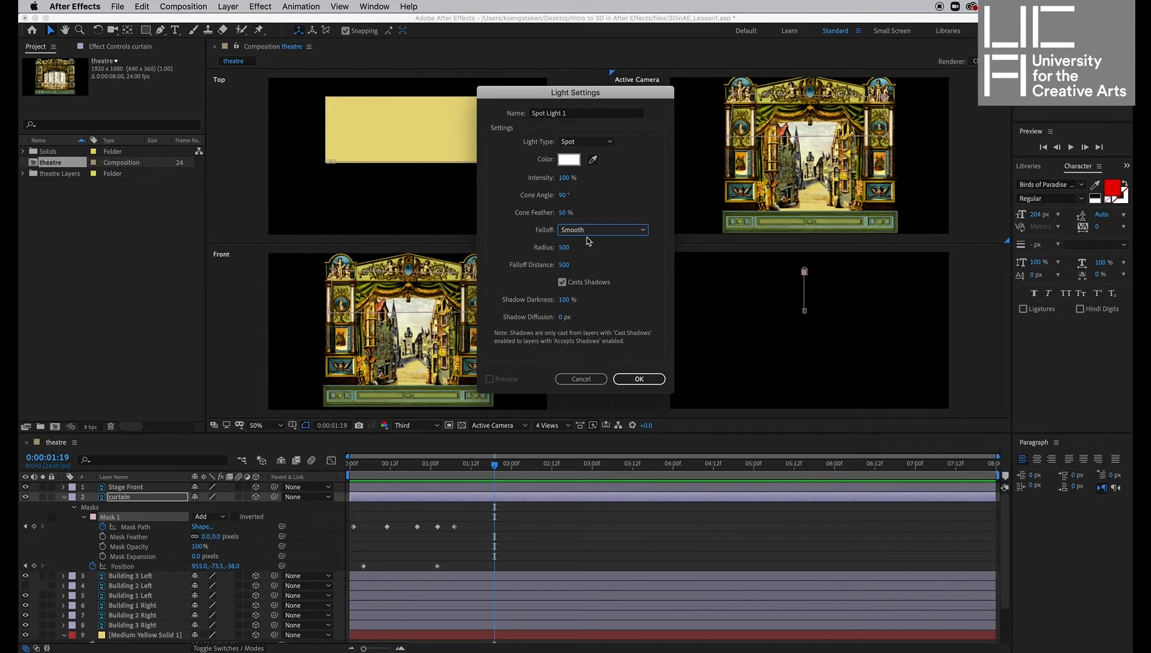
{"action": "left_click", "coordinate": [590, 233]}
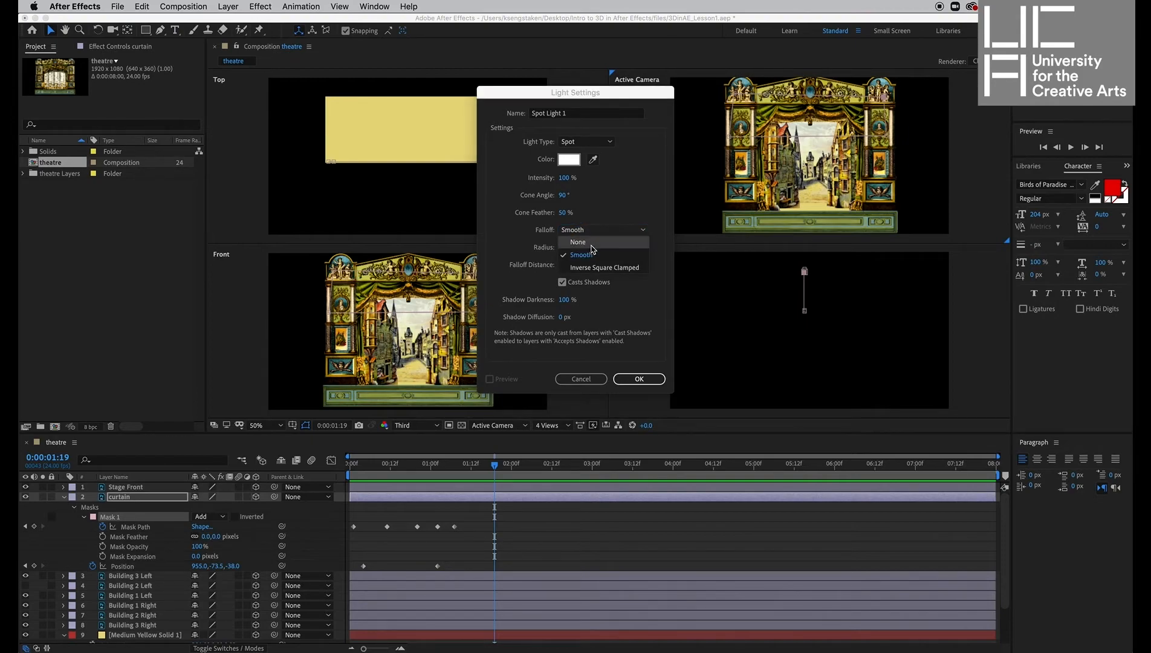
{"action": "left_click", "coordinate": [643, 198]}
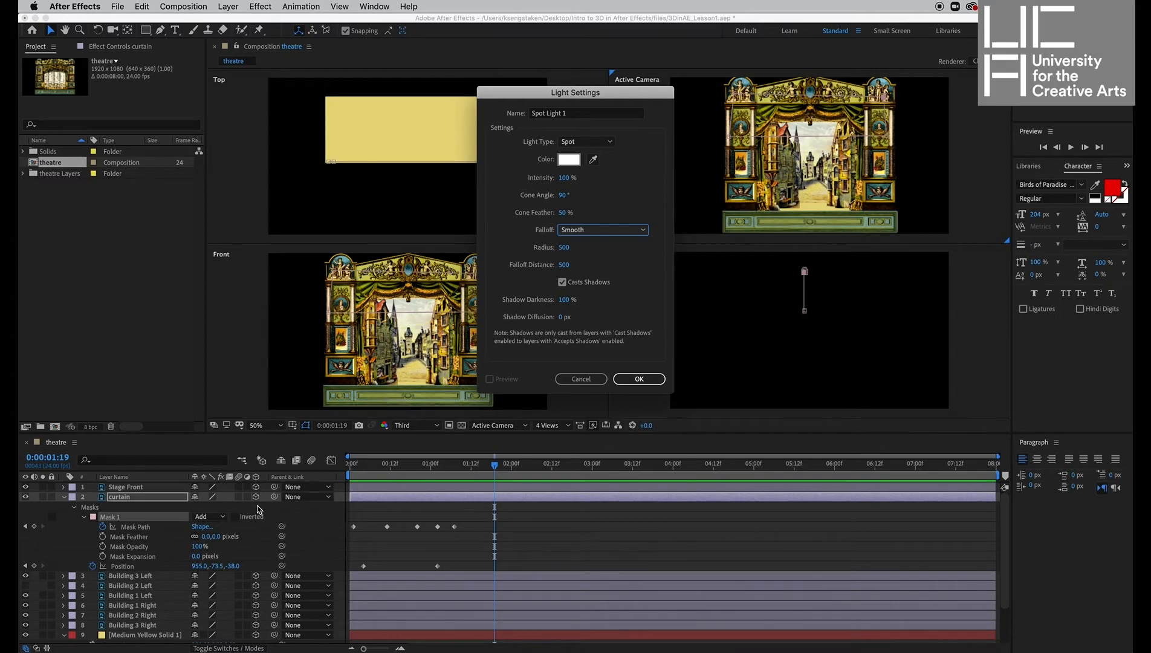
{"action": "left_click", "coordinate": [648, 379]}
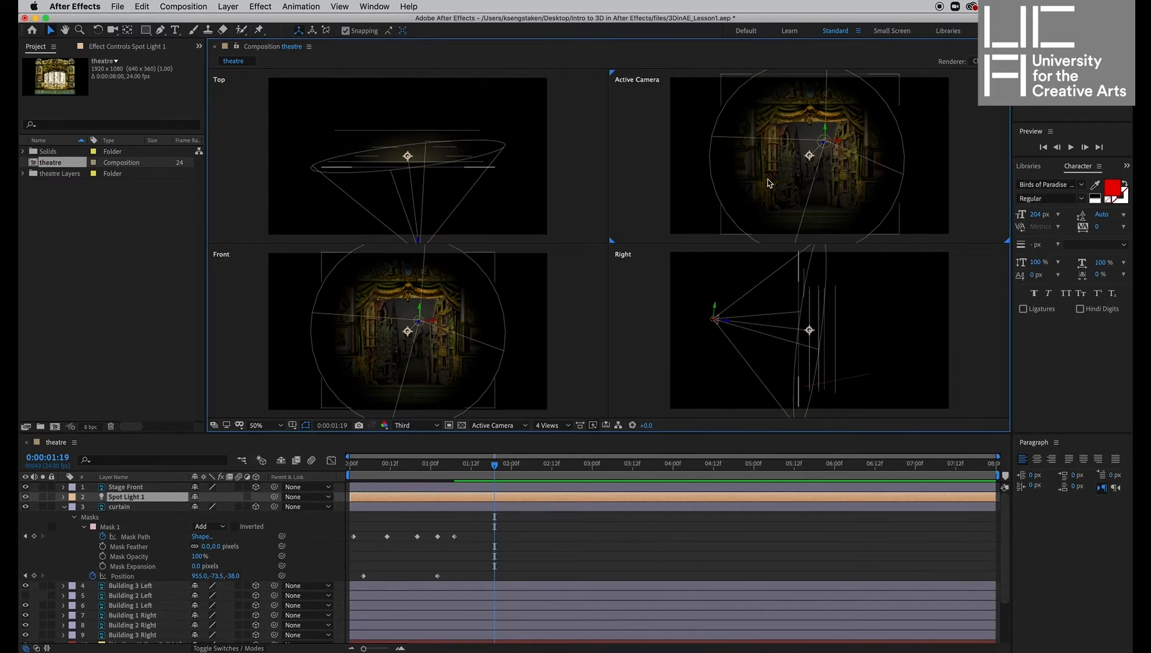
- Shift the spot light horizontally in front of the stage and change its light type to Parallel
{"action": "mouse_move", "coordinate": [839, 143]}
{"action": "left_mouse_down"}
{"action": "mouse_move", "coordinate": [766, 163]}
{"action": "mouse_move", "coordinate": [856, 163]}
{"action": "mouse_move", "coordinate": [817, 160]}
{"action": "mouse_move", "coordinate": [830, 162]}
{"action": "left_mouse_up"}
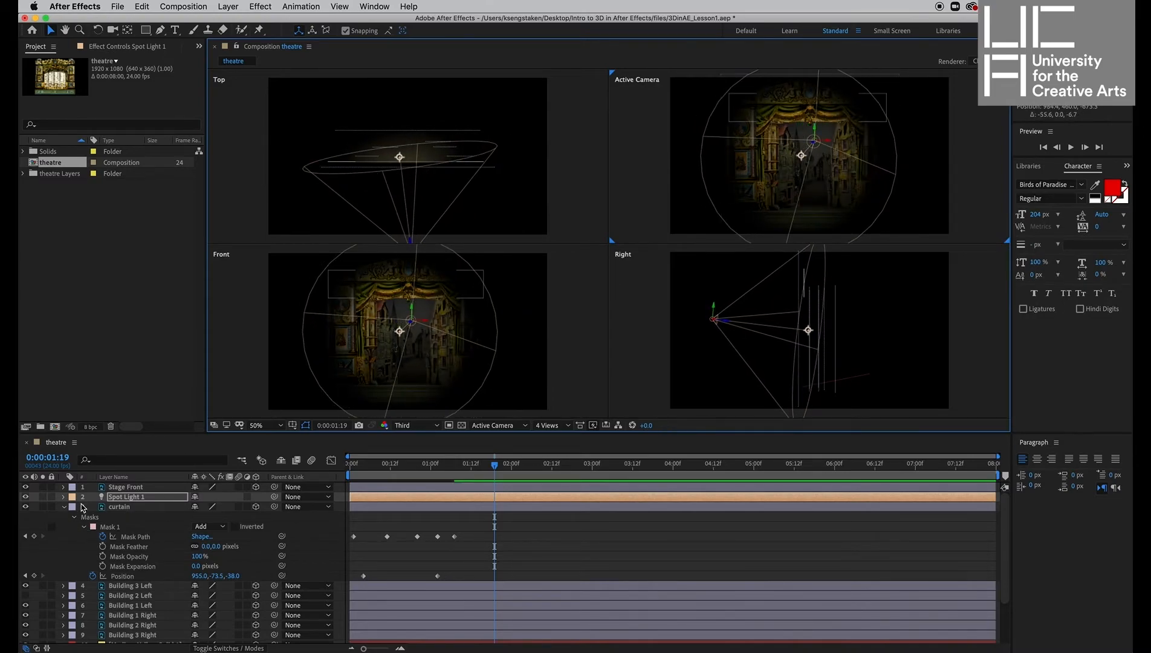
{"action": "left_click", "coordinate": [64, 496]}
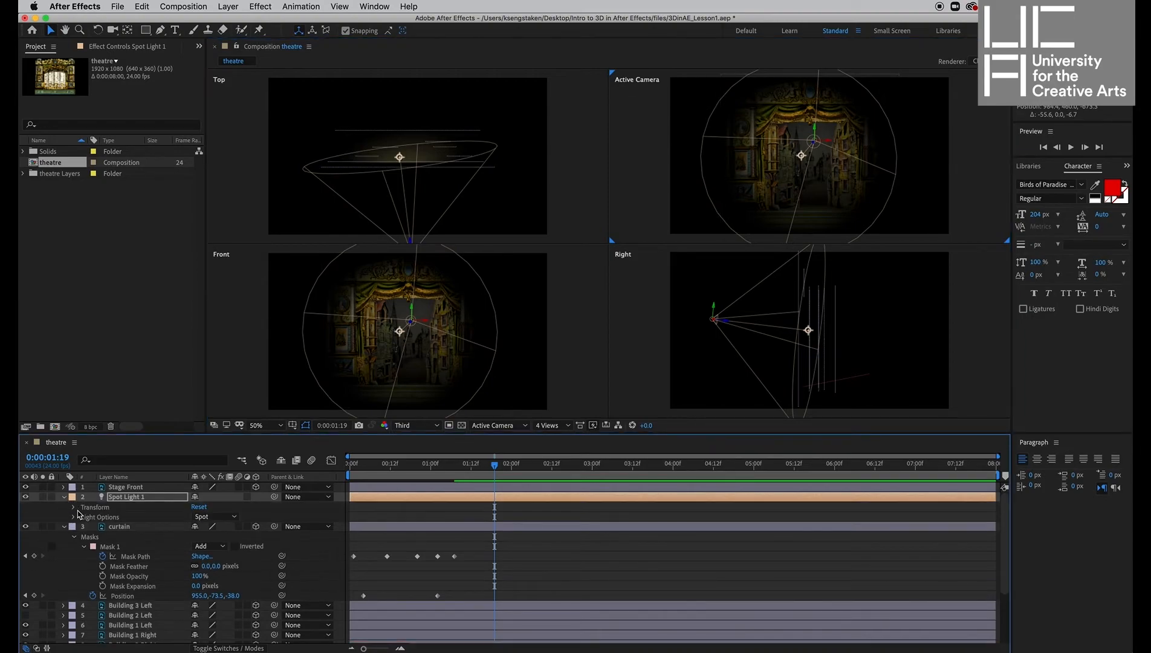
{"action": "left_click", "coordinate": [73, 517]}
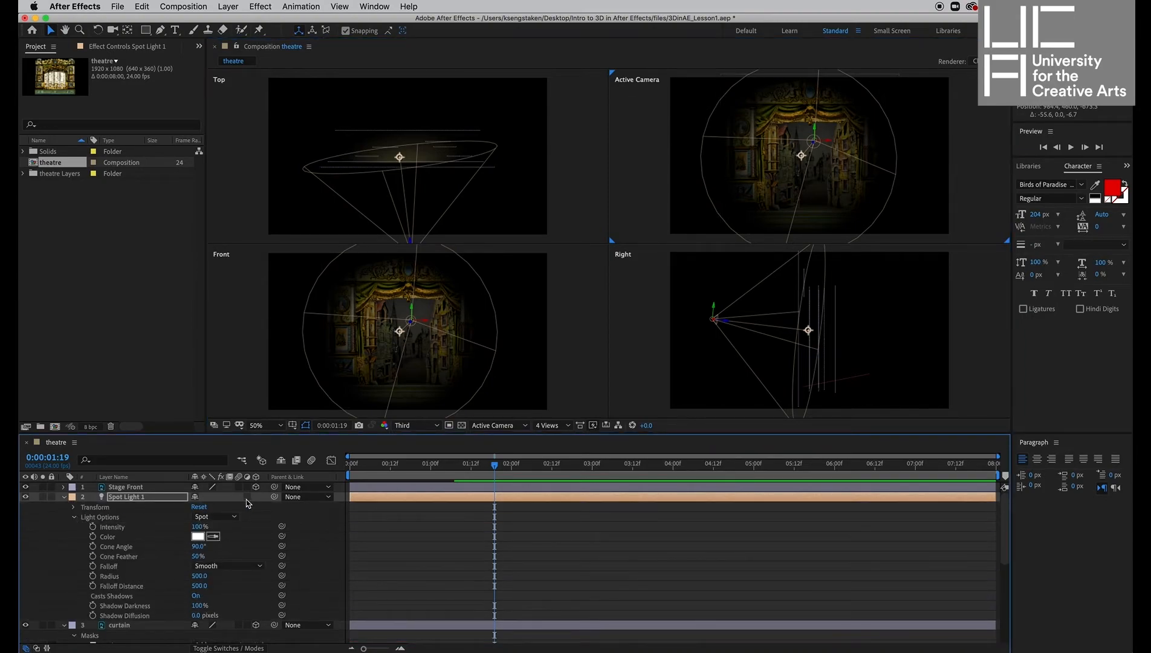
{"action": "left_click", "coordinate": [232, 517]}
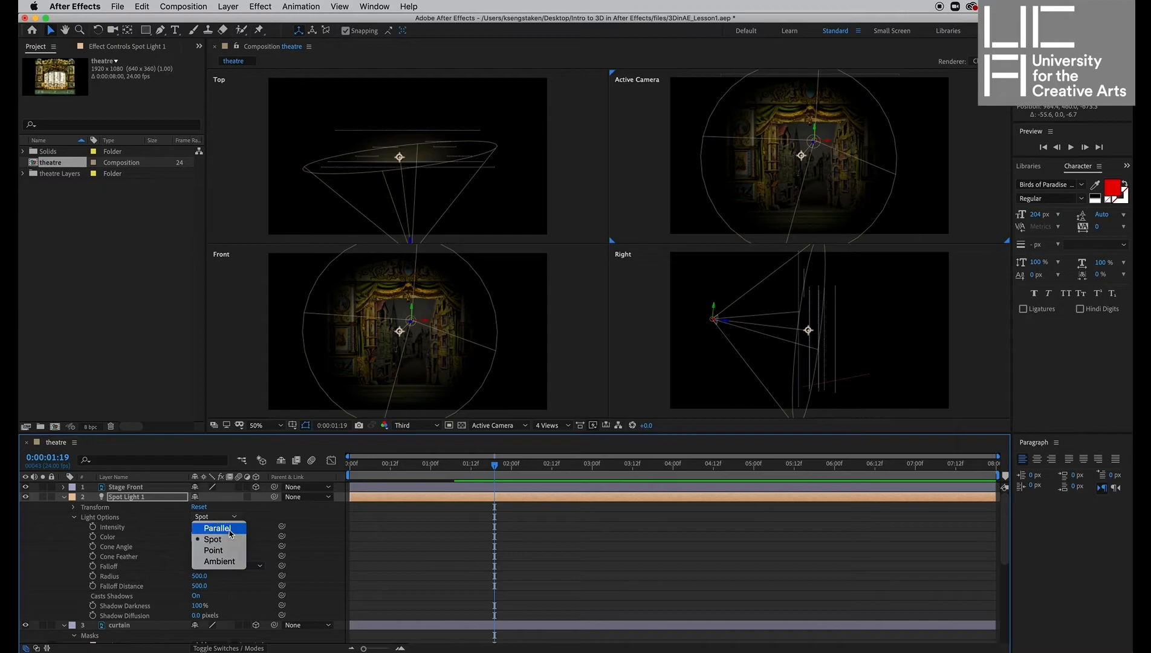
{"action": "left_click", "coordinate": [231, 529]}
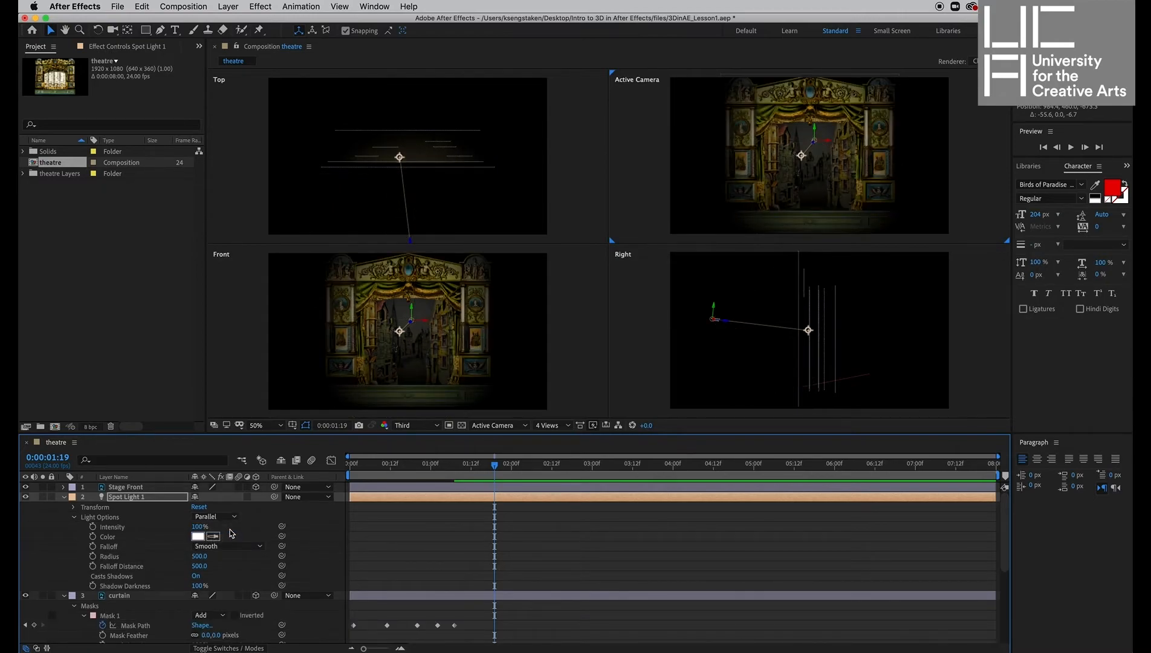
- Move the light to about 965.7, 408.7, -519.2 and aim its point of interest at about 888.3, 870.3, 108.5
{"action": "left_click", "coordinate": [410, 241]}
{"action": "mouse_move", "coordinate": [410, 240]}
{"action": "left_mouse_down"}
{"action": "mouse_move", "coordinate": [398, 219]}
{"action": "mouse_move", "coordinate": [403, 254]}
{"action": "mouse_move", "coordinate": [403, 206]}
{"action": "mouse_move", "coordinate": [402, 254]}
{"action": "mouse_move", "coordinate": [398, 218]}
{"action": "mouse_move", "coordinate": [408, 234]}
{"action": "left_mouse_up"}
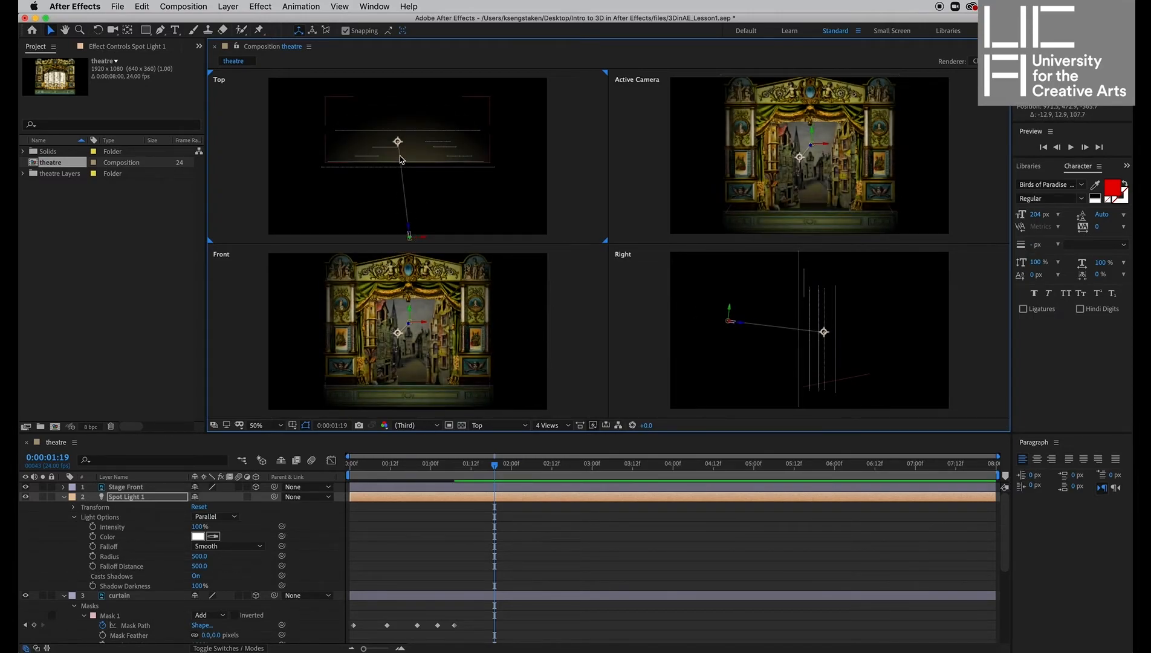
{"action": "mouse_move", "coordinate": [399, 140]}
{"action": "left_mouse_down"}
{"action": "mouse_move", "coordinate": [386, 153]}
{"action": "mouse_move", "coordinate": [397, 156]}
{"action": "left_mouse_up"}
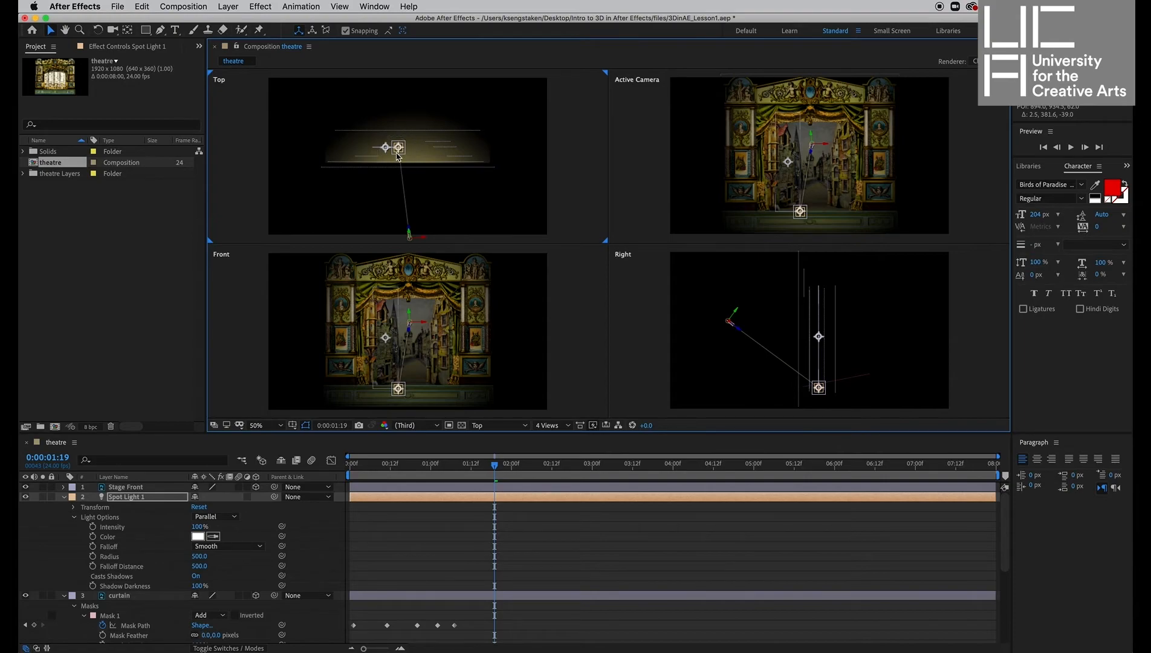
{"action": "left_click", "coordinate": [421, 240]}
{"action": "left_click", "coordinate": [409, 240]}
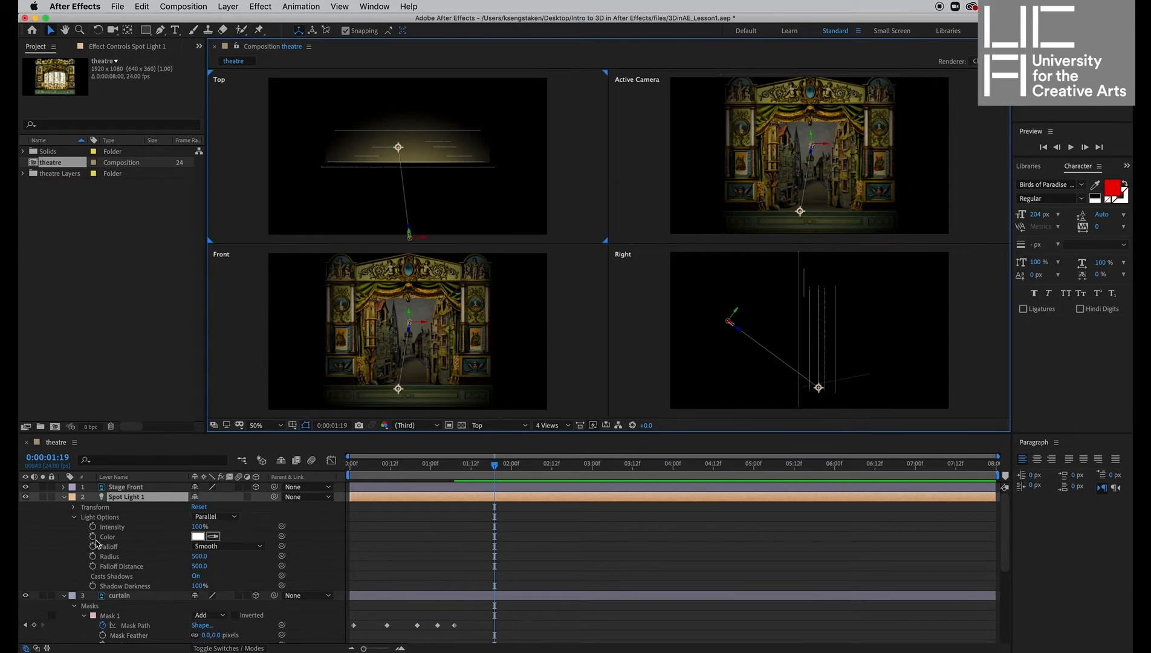
{"action": "left_click", "coordinate": [75, 508]}
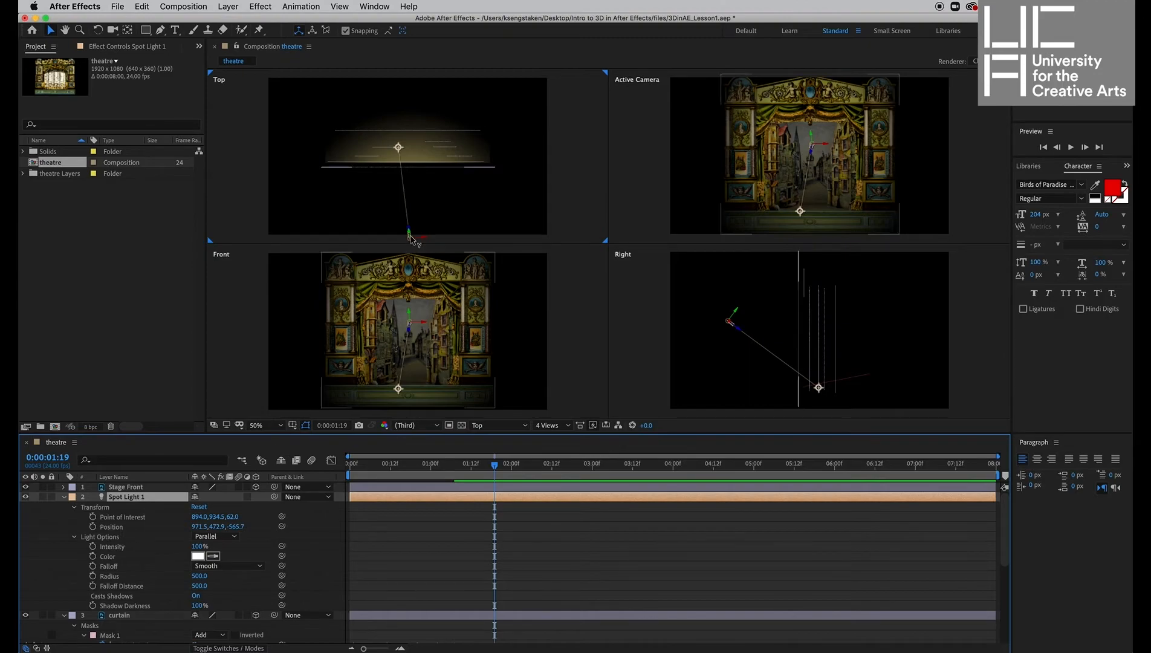
{"action": "left_click_drag", "start_coordinate": [410, 237], "coordinate": [409, 230]}
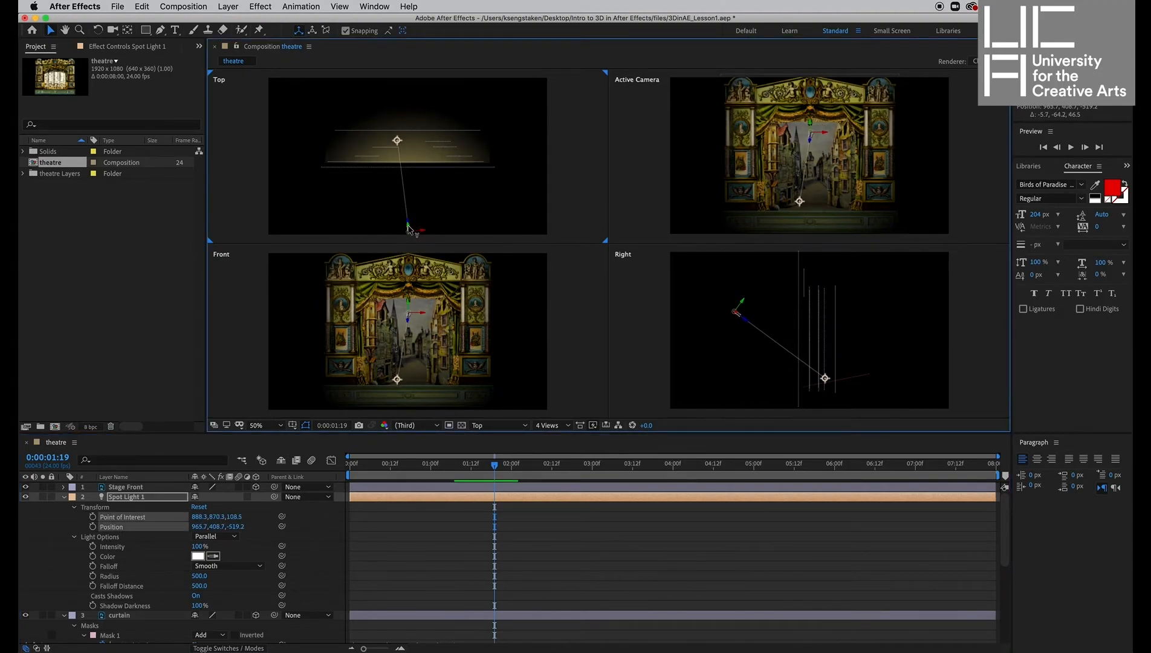
- Set the light's intensity to 118%, radius to 579 and falloff distance to 732
{"action": "mouse_move", "coordinate": [200, 547]}
{"action": "left_mouse_down"}
{"action": "mouse_move", "coordinate": [155, 556]}
{"action": "mouse_move", "coordinate": [241, 553]}
{"action": "mouse_move", "coordinate": [202, 553]}
{"action": "left_mouse_up"}
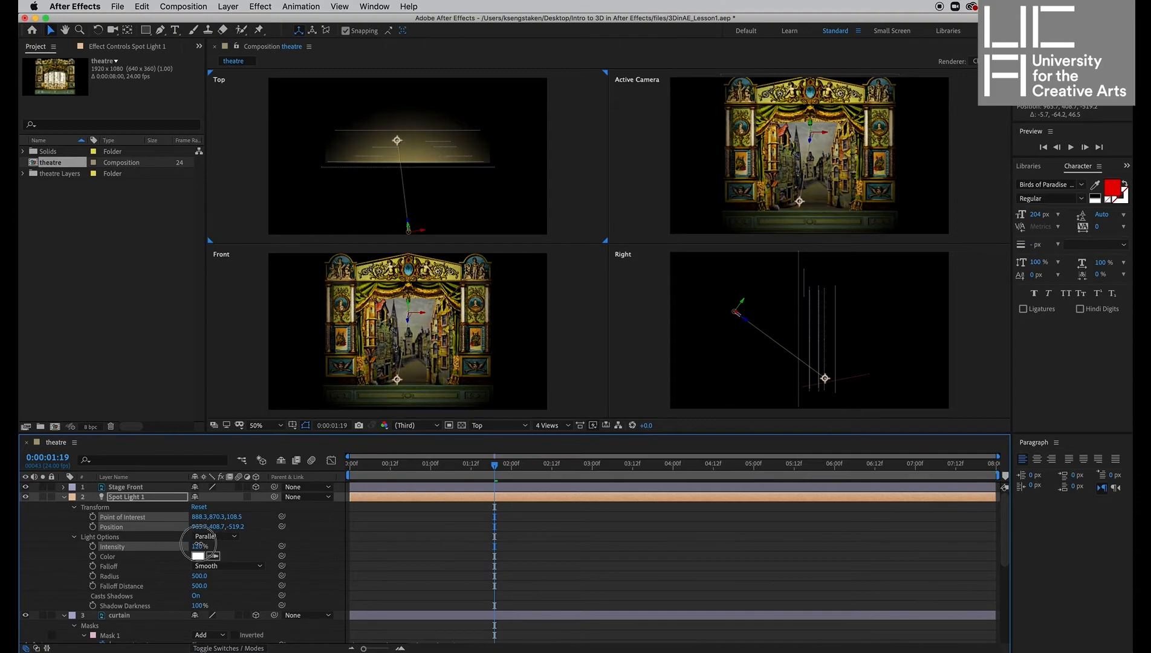
{"action": "left_click", "coordinate": [201, 576]}
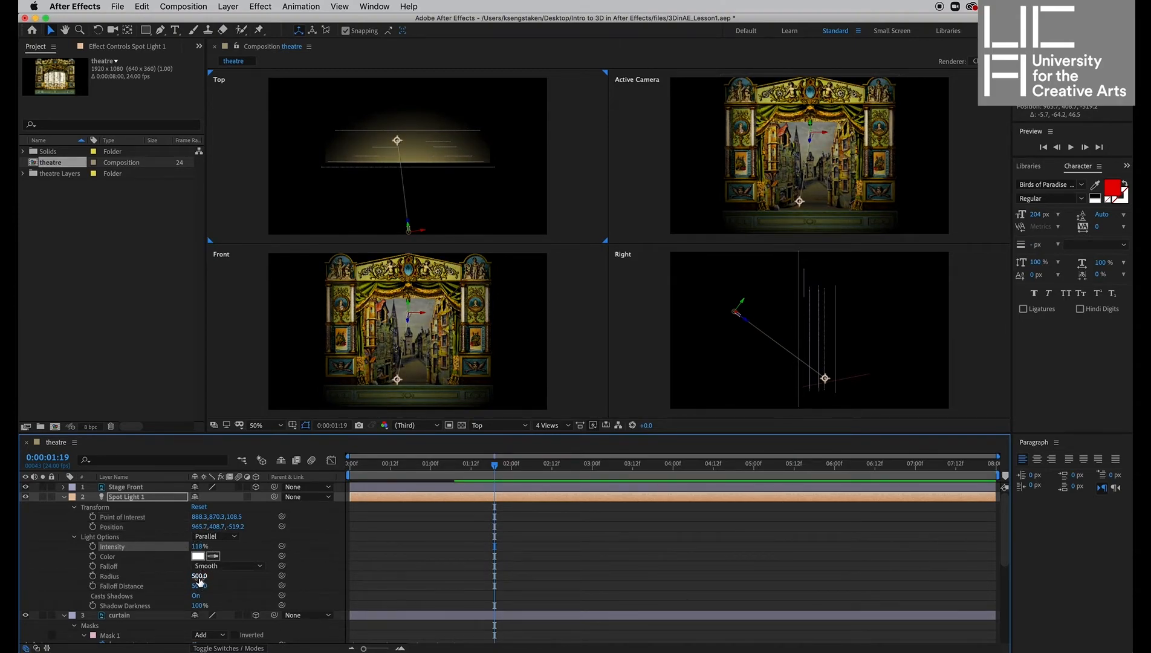
{"action": "left_click_drag", "start_coordinate": [199, 579], "coordinate": [256, 588]}
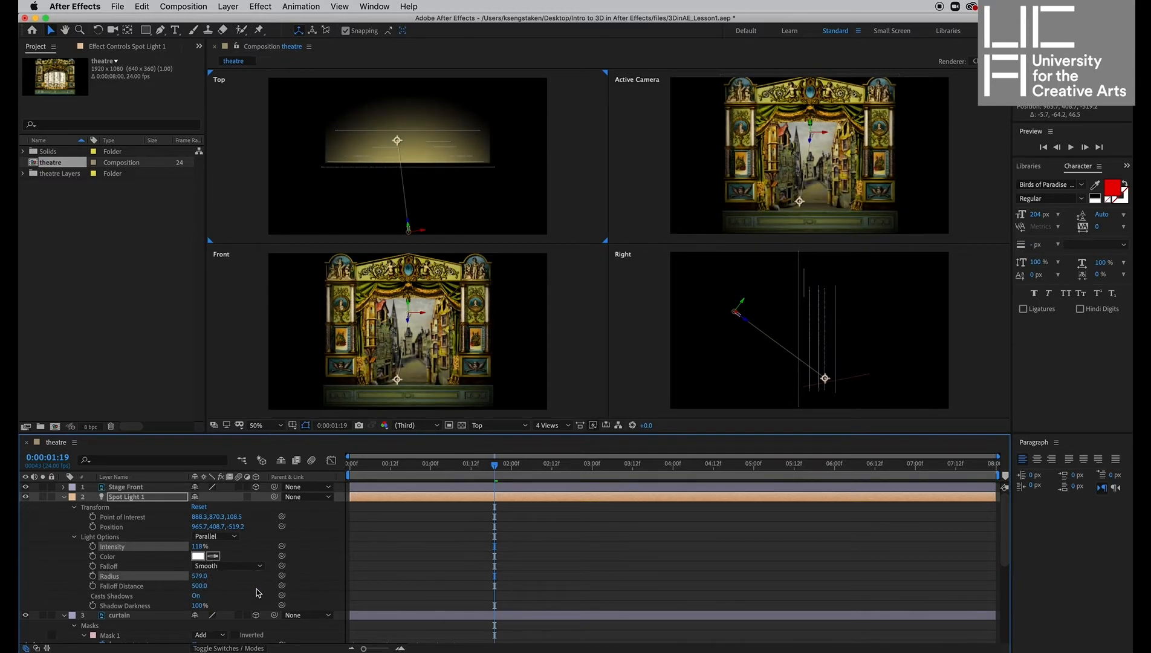
{"action": "left_click_drag", "start_coordinate": [196, 586], "coordinate": [259, 547]}
{"action": "left_click_drag", "start_coordinate": [259, 547], "coordinate": [294, 549]}
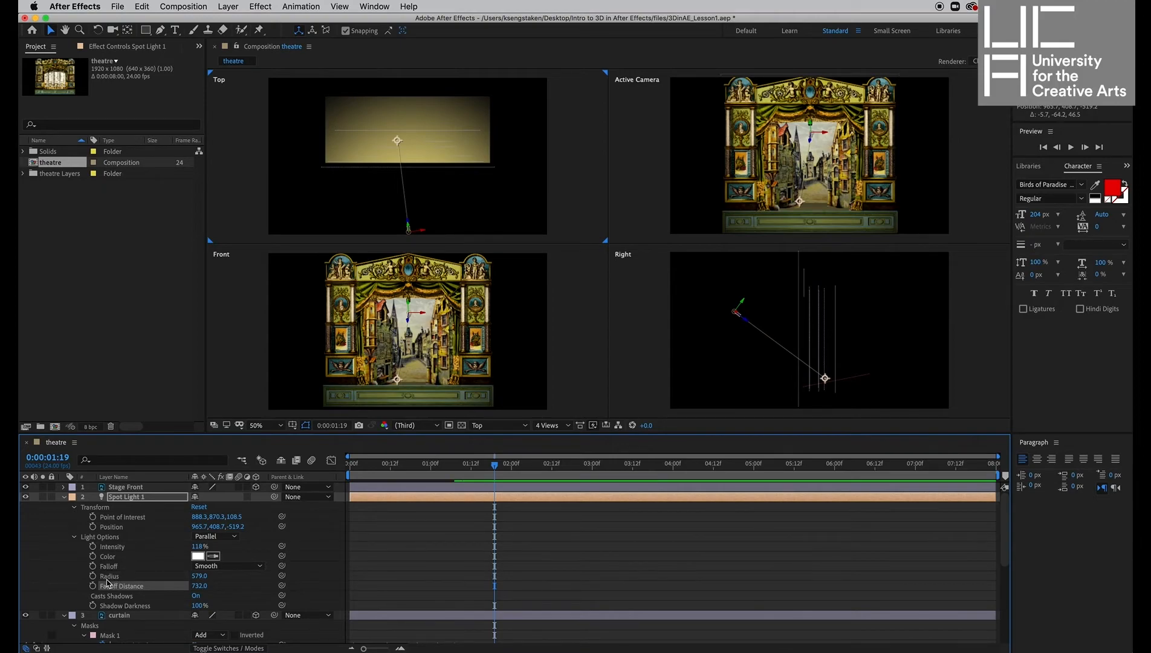
- Keyframe the light's 118% intensity at 0:00:01:01 and return to 0:00:00:00
{"action": "left_click", "coordinate": [92, 547]}
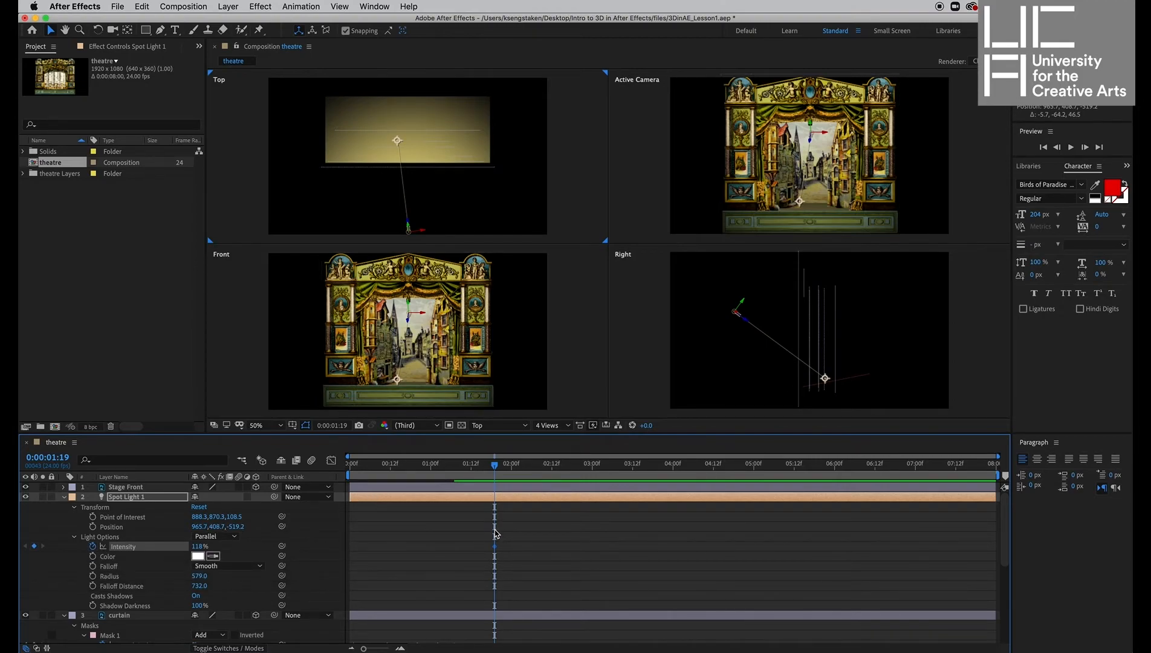
{"action": "left_click_drag", "start_coordinate": [495, 546], "coordinate": [435, 546]}
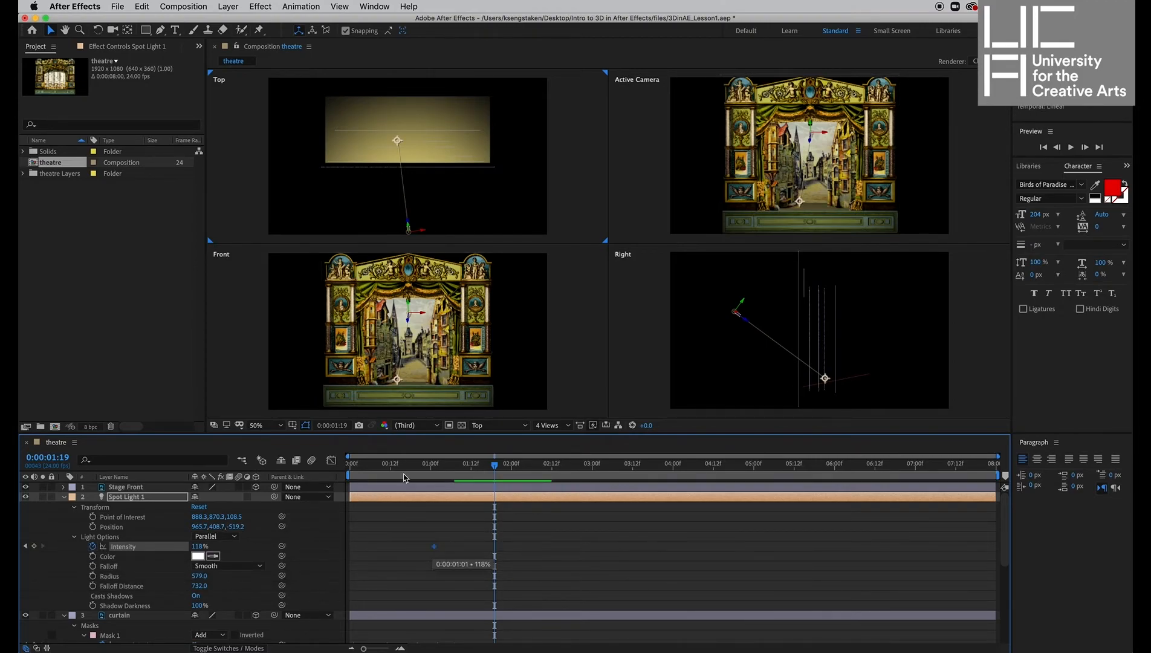
{"action": "left_click_drag", "start_coordinate": [408, 475], "coordinate": [326, 466]}
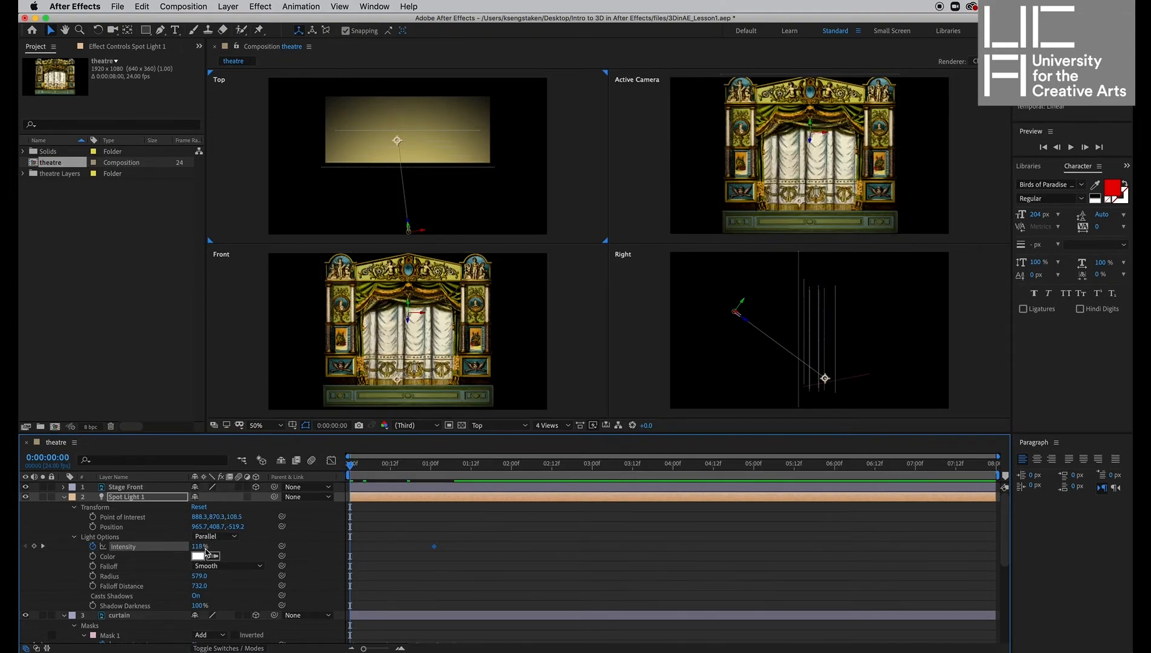
- Keyframe the light's intensity at 33% near the start, move the 118% keyframe to about 0:00:00:09, and preview the fade
{"action": "left_click_drag", "start_coordinate": [199, 548], "coordinate": [143, 542]}
{"action": "left_click_drag", "start_coordinate": [354, 469], "coordinate": [376, 476]}
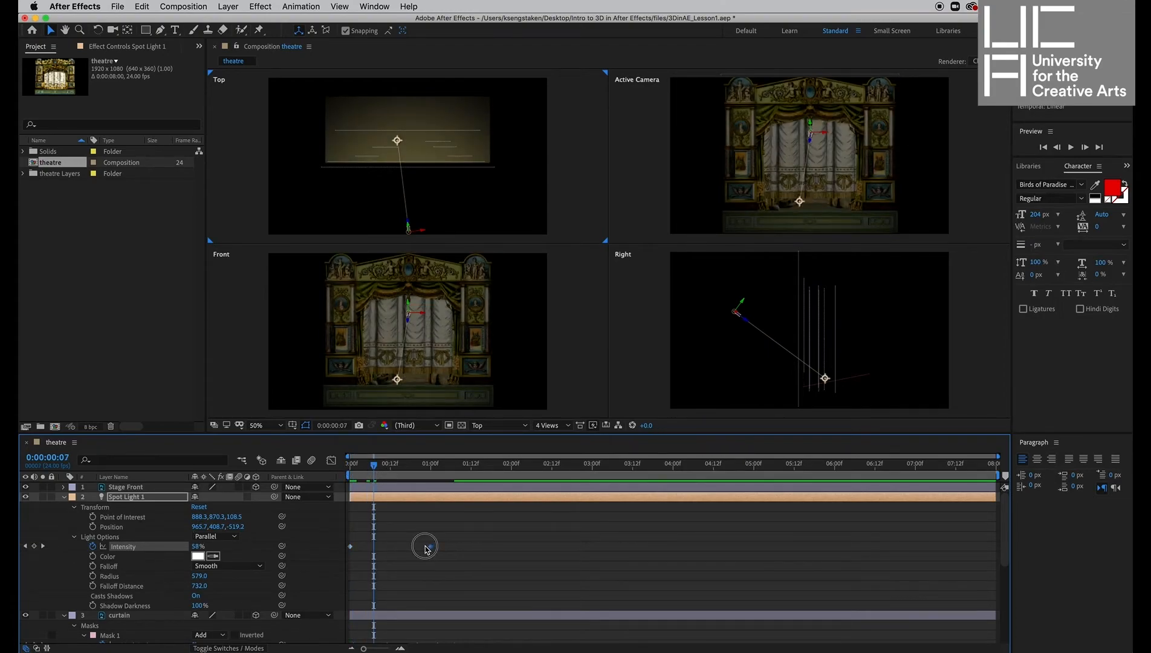
{"action": "left_click_drag", "start_coordinate": [425, 547], "coordinate": [354, 549]}
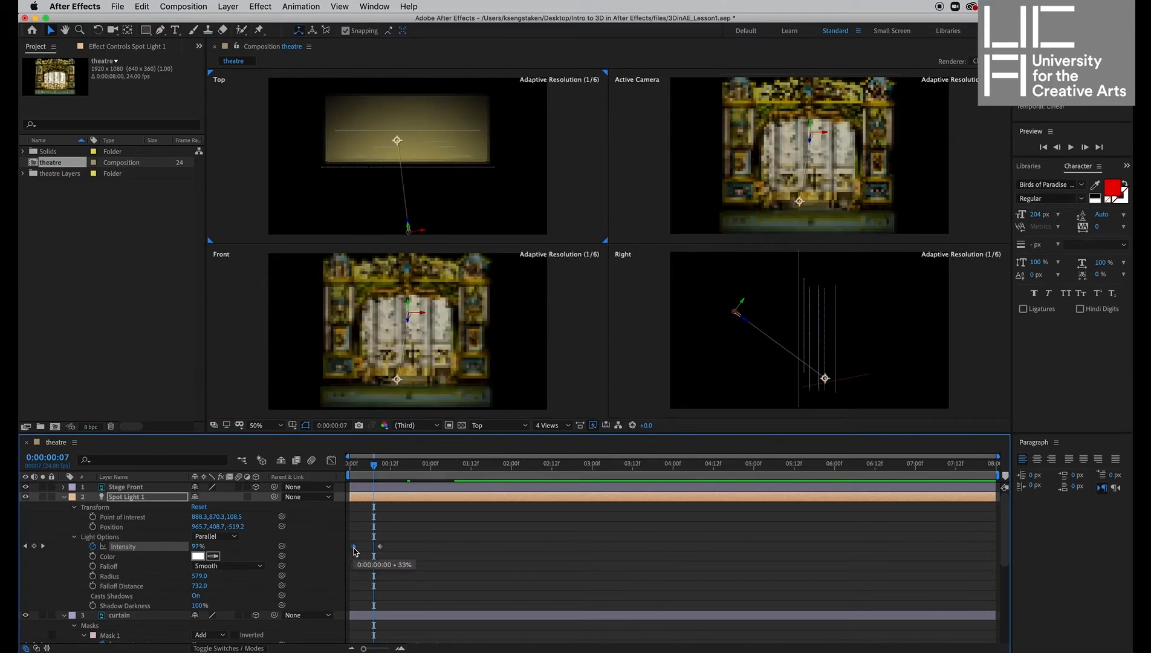
{"action": "left_click_drag", "start_coordinate": [362, 466], "coordinate": [327, 468]}
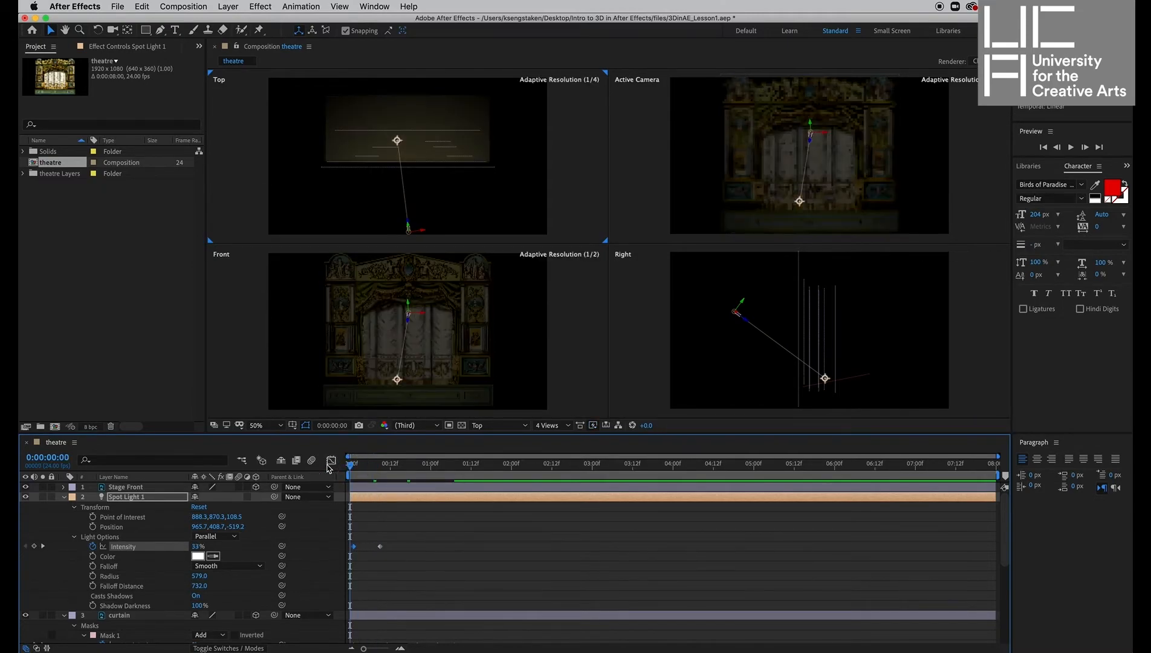
{"action": "key", "text": "space"}
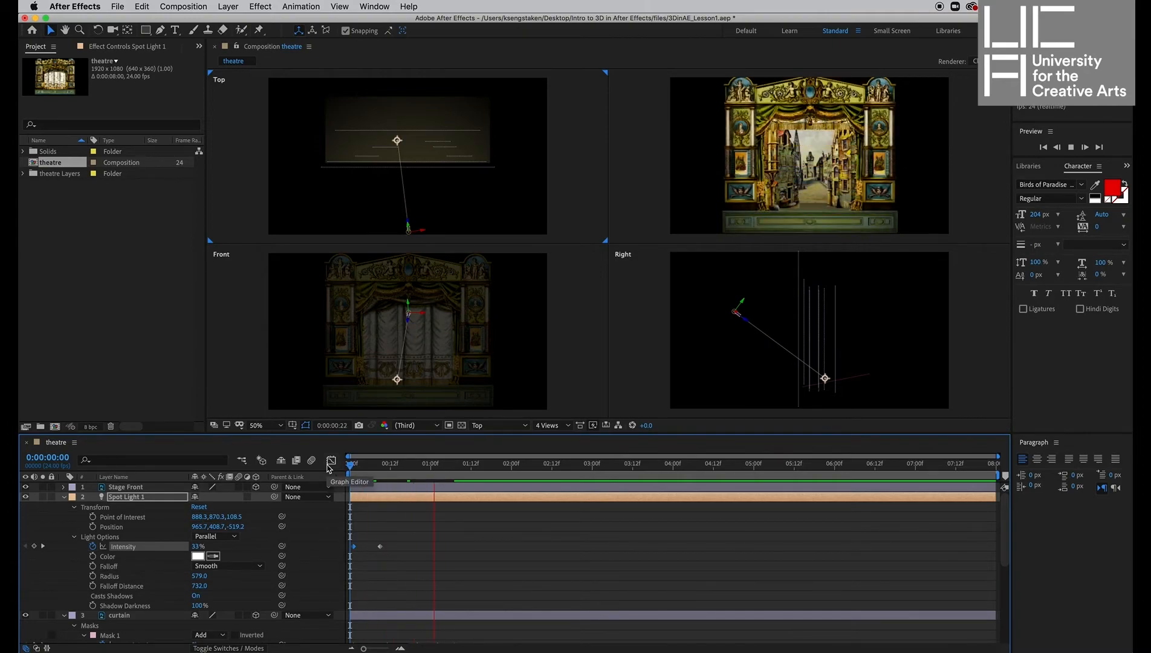
{"action": "key", "text": "space"}
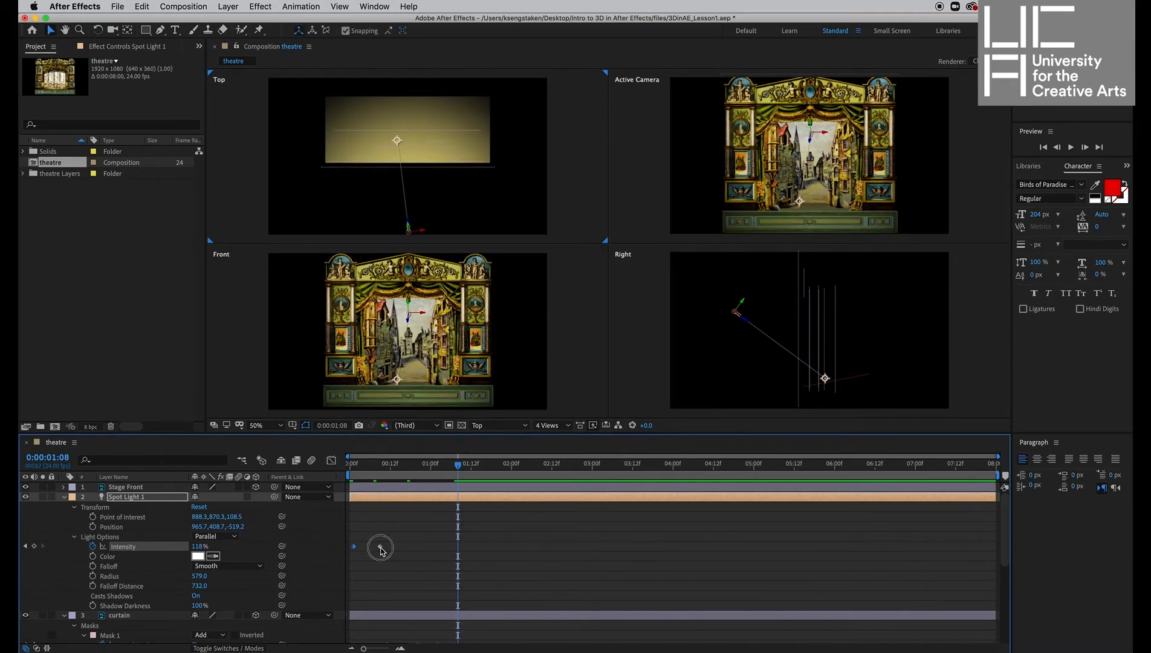
- Lengthen the light's fade-in by moving the 118% intensity keyframe to about 0:00:00:18, previewing the result
{"action": "left_click_drag", "start_coordinate": [380, 547], "coordinate": [393, 548]}
{"action": "left_click", "coordinate": [365, 474]}
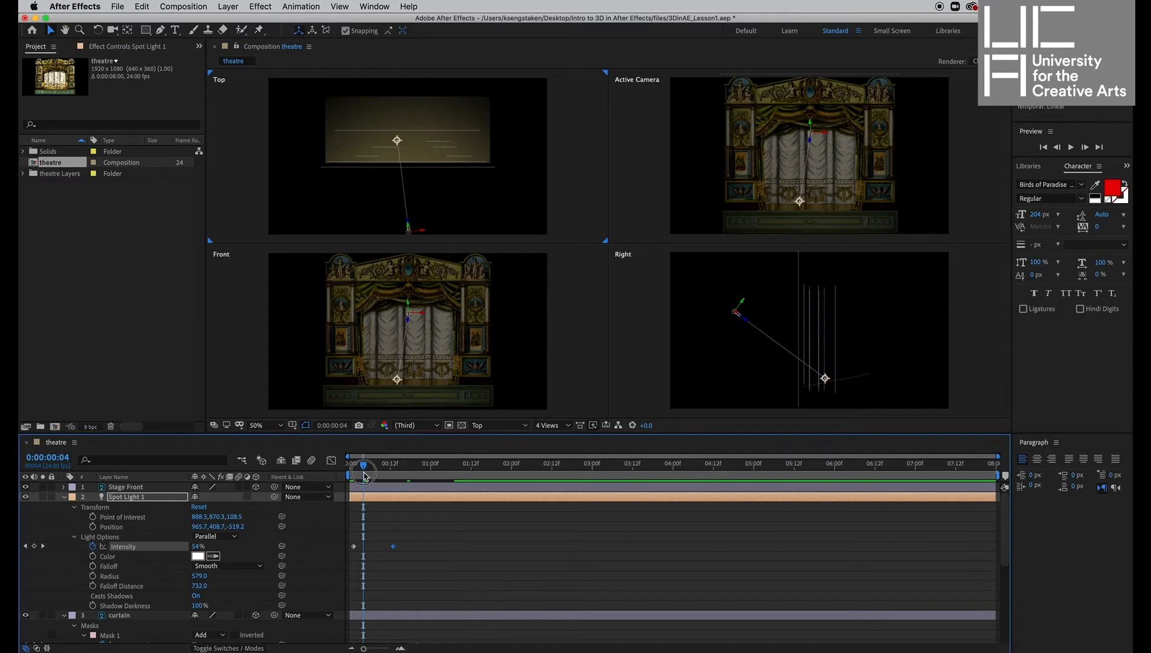
{"action": "left_click_drag", "start_coordinate": [365, 475], "coordinate": [323, 461]}
{"action": "key", "text": "space"}
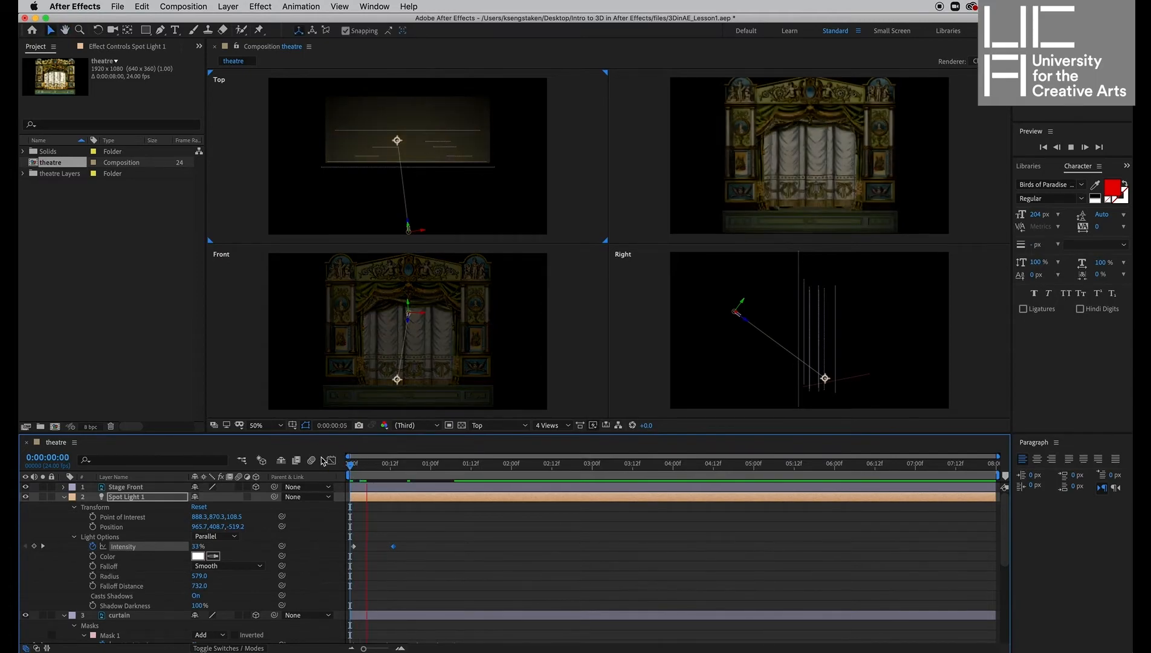
{"action": "key", "text": "space"}
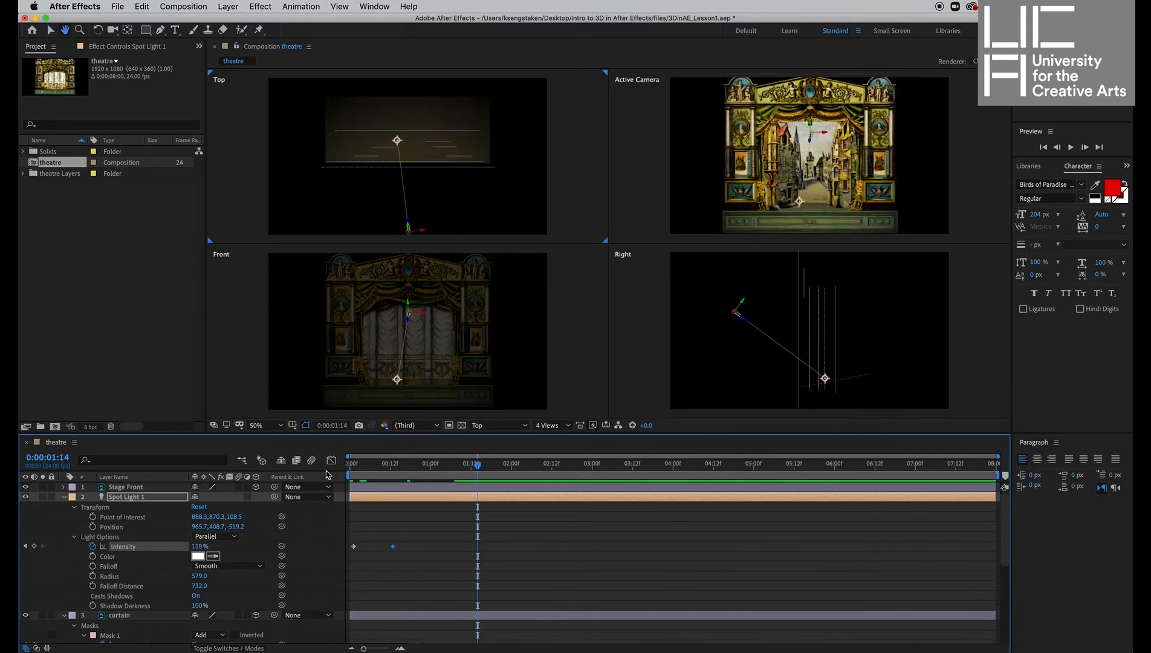
{"action": "left_click_drag", "start_coordinate": [396, 548], "coordinate": [411, 547]}
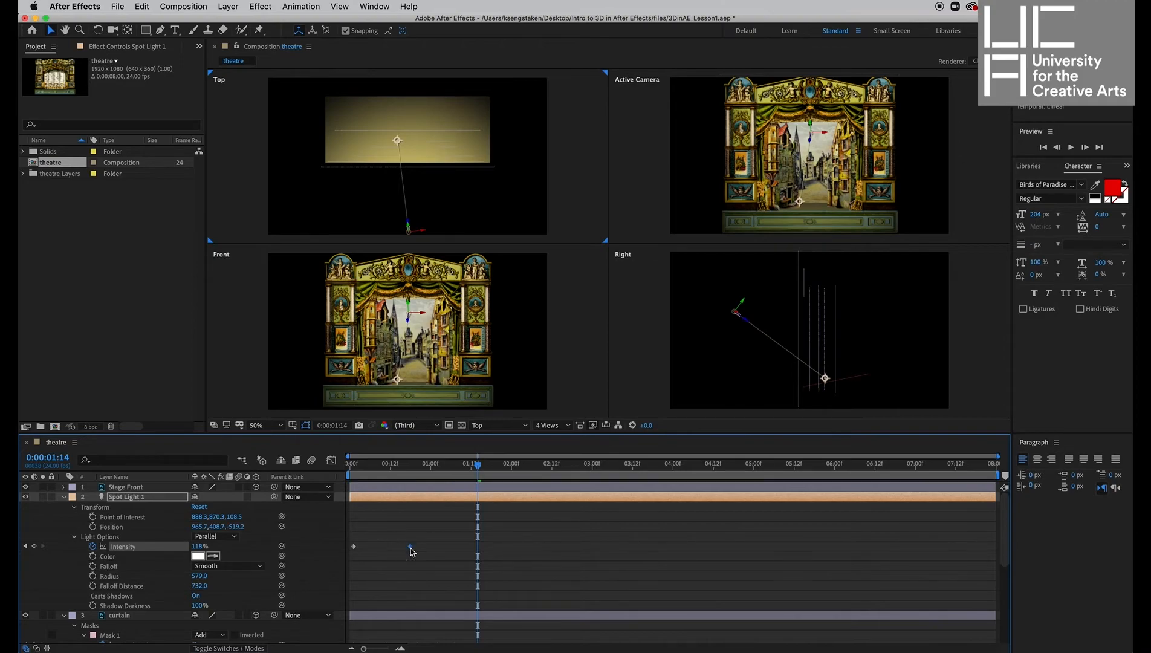
{"action": "left_click", "coordinate": [355, 476]}
{"action": "key", "text": "space"}
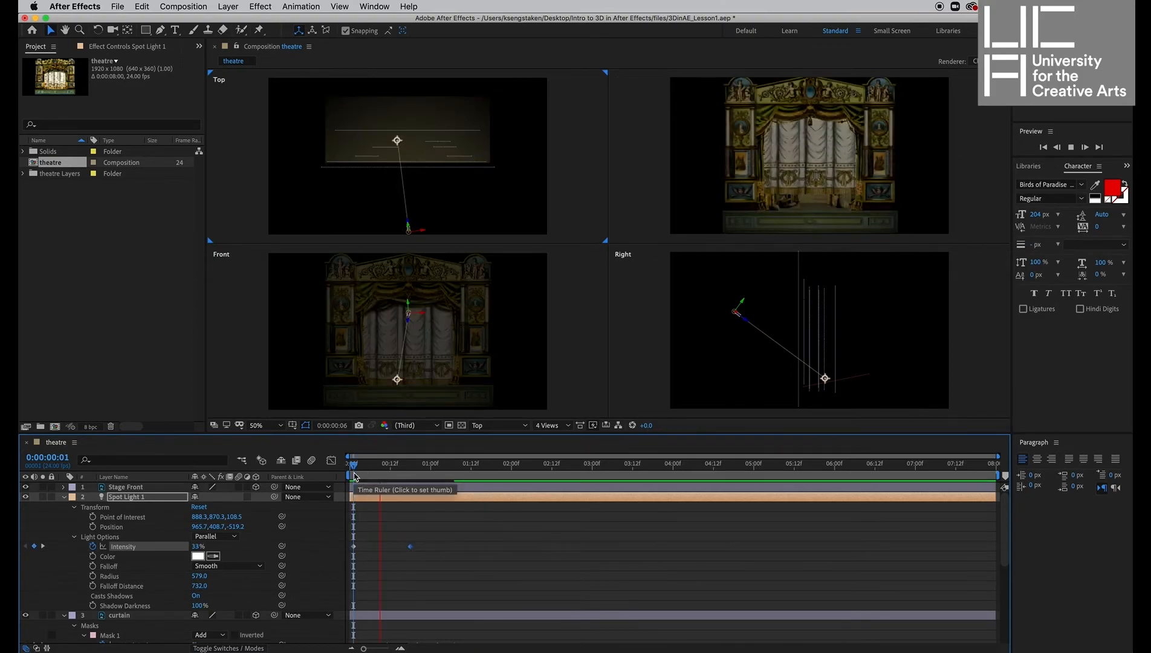
{"action": "key", "text": "space"}
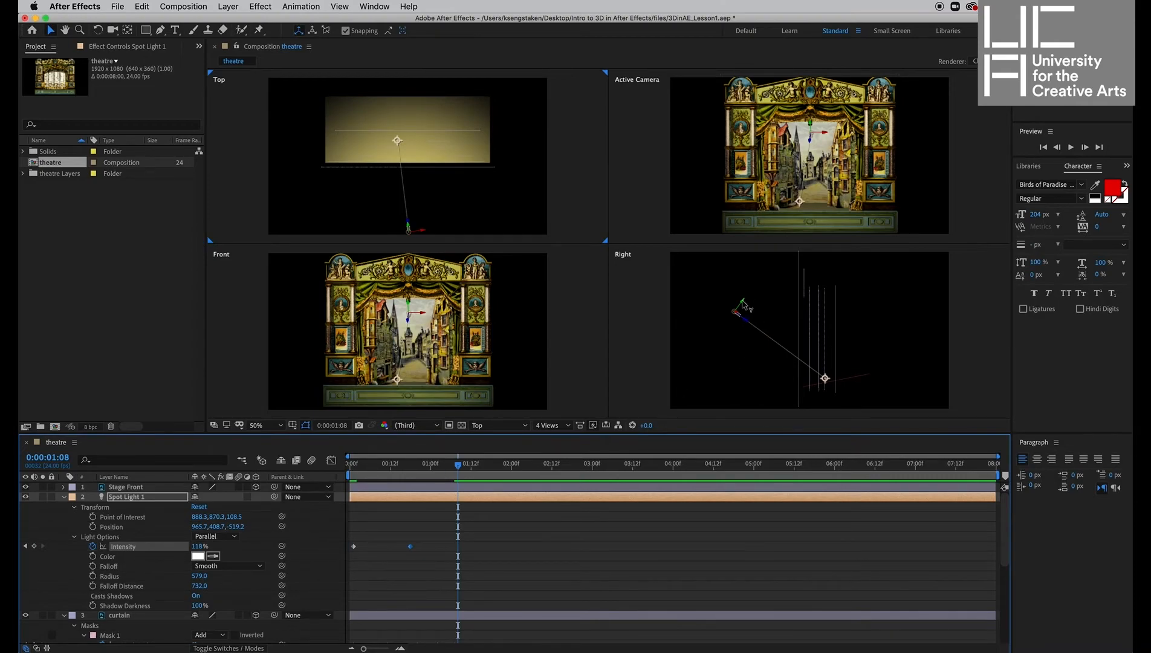
- Reposition Spot Light 1 to about 978.8, 449.4, -636.5 and aim its point of interest at about 960.0, 879.9, 209.2
{"action": "mouse_move", "coordinate": [745, 306]}
{"action": "left_mouse_down"}
{"action": "mouse_move", "coordinate": [711, 324]}
{"action": "mouse_move", "coordinate": [737, 289]}
{"action": "mouse_move", "coordinate": [748, 325]}
{"action": "mouse_move", "coordinate": [728, 307]}
{"action": "left_mouse_up"}
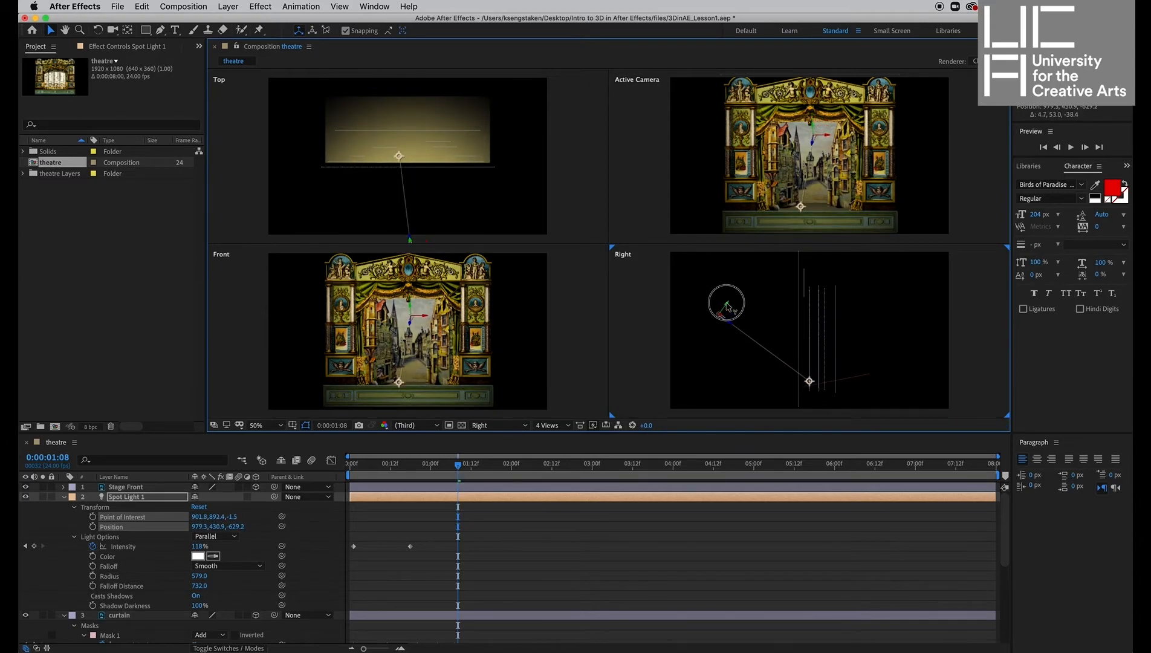
{"action": "left_click_drag", "start_coordinate": [804, 380], "coordinate": [818, 372]}
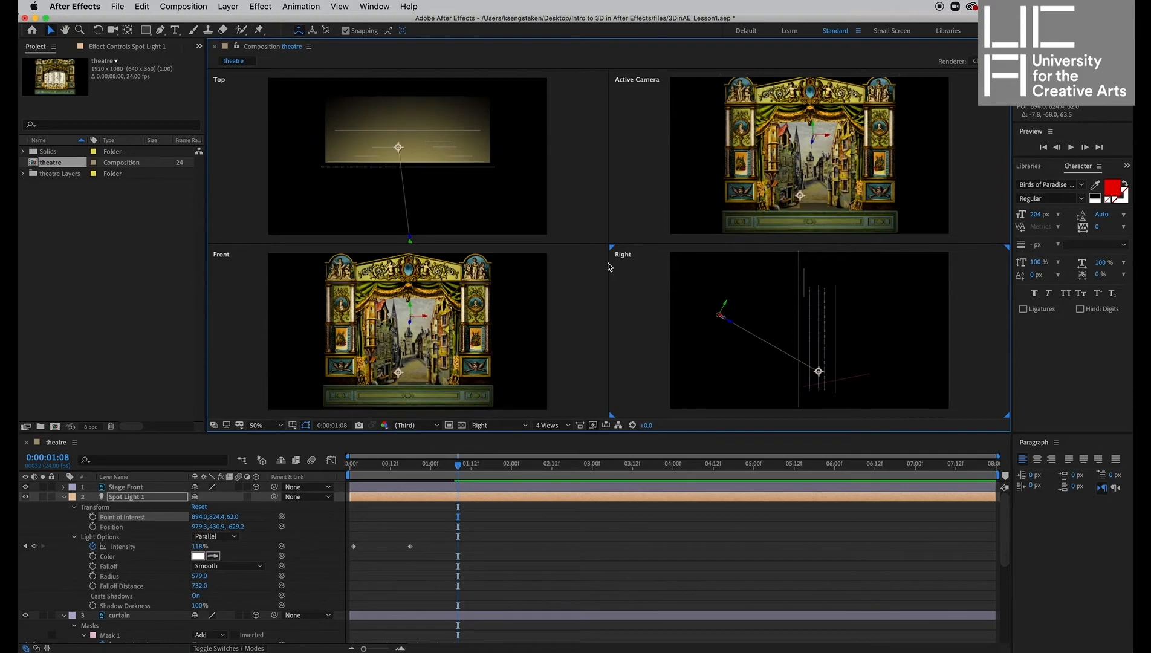
{"action": "mouse_move", "coordinate": [399, 152]}
{"action": "left_mouse_down"}
{"action": "mouse_move", "coordinate": [419, 158]}
{"action": "mouse_move", "coordinate": [411, 150]}
{"action": "mouse_move", "coordinate": [426, 143]}
{"action": "mouse_move", "coordinate": [408, 141]}
{"action": "left_mouse_up"}
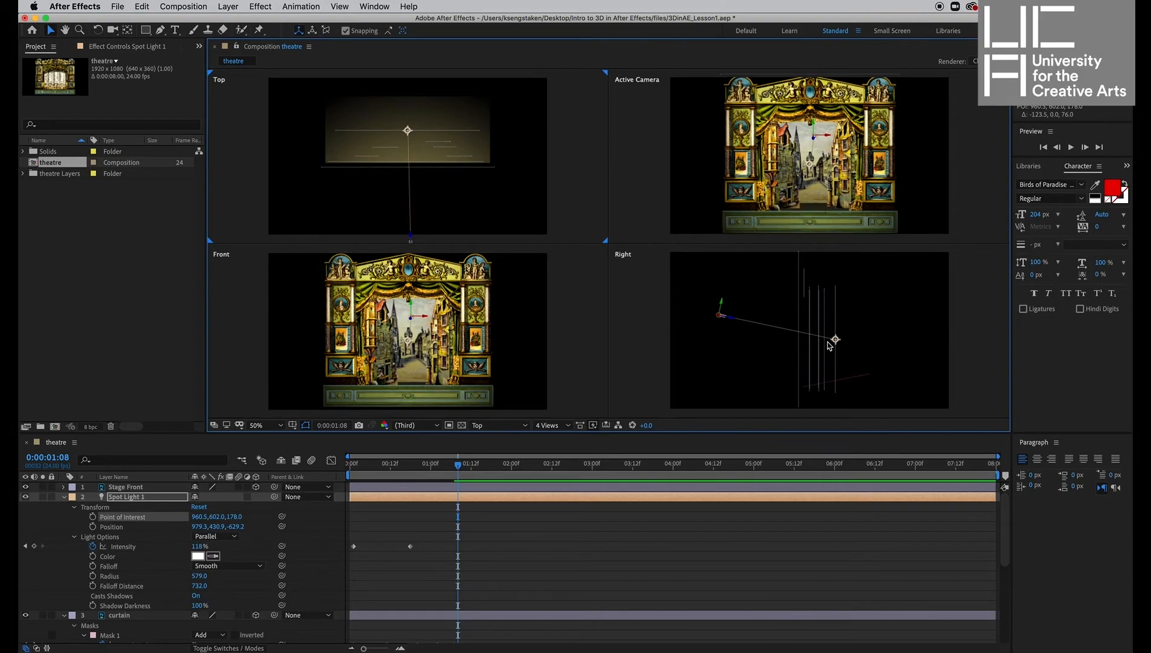
{"action": "mouse_move", "coordinate": [836, 342]}
{"action": "left_mouse_down"}
{"action": "mouse_move", "coordinate": [836, 370]}
{"action": "mouse_move", "coordinate": [814, 367]}
{"action": "mouse_move", "coordinate": [835, 367]}
{"action": "mouse_move", "coordinate": [816, 356]}
{"action": "mouse_move", "coordinate": [819, 341]}
{"action": "left_mouse_up"}
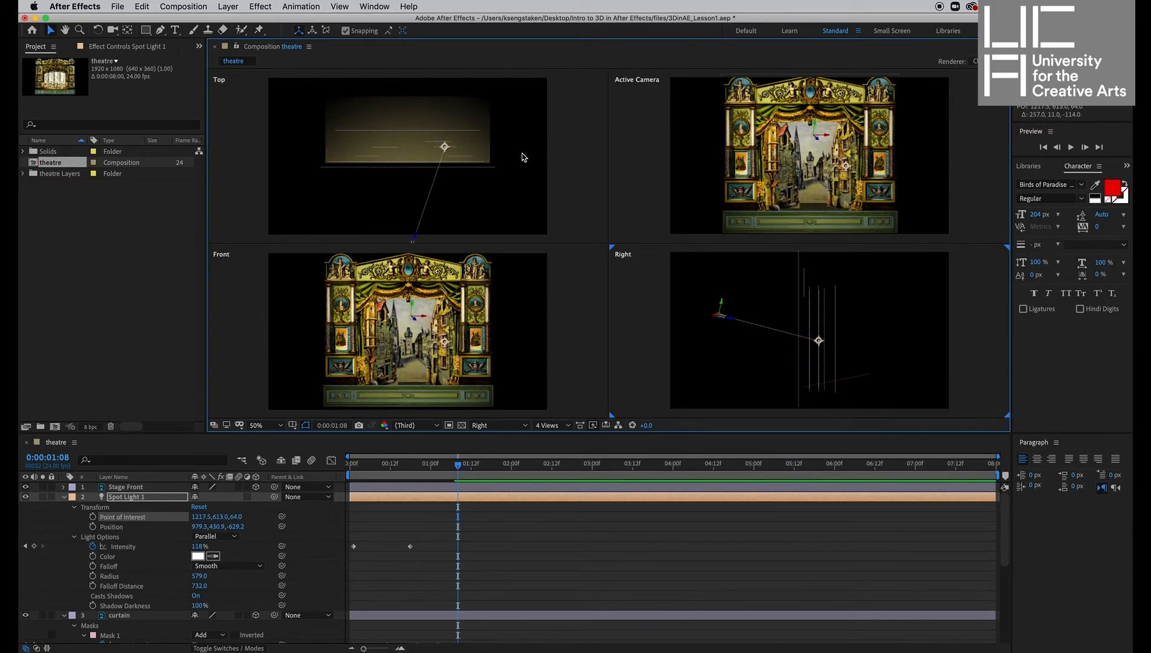
{"action": "left_click_drag", "start_coordinate": [445, 151], "coordinate": [422, 104]}
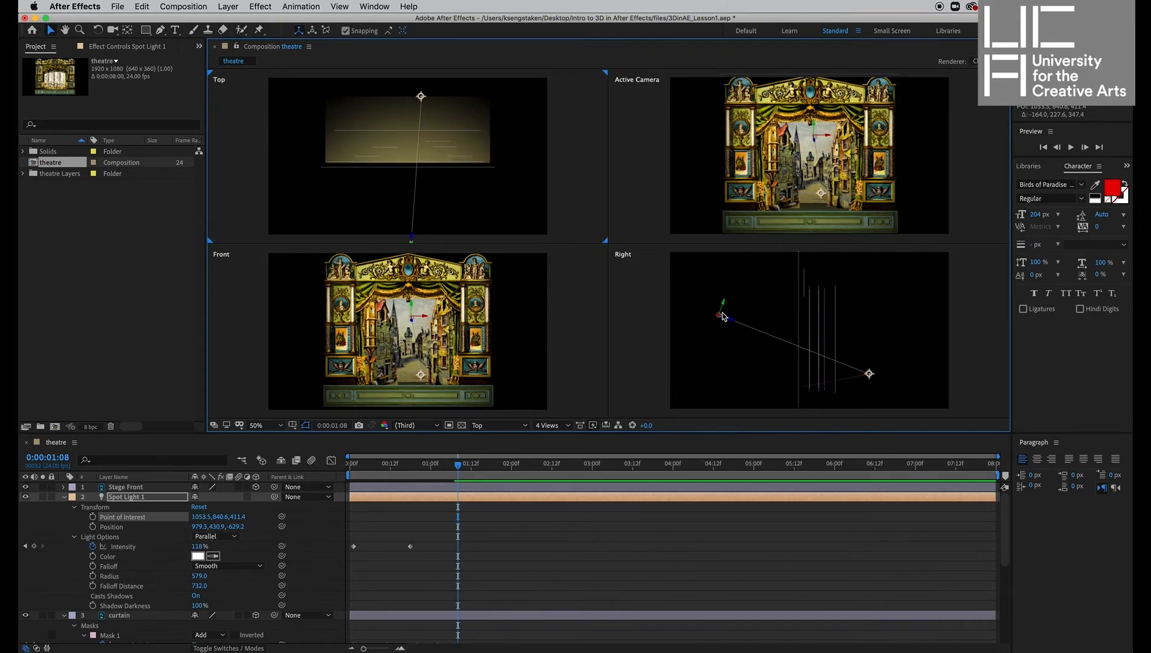
{"action": "left_click_drag", "start_coordinate": [721, 312], "coordinate": [728, 290]}
{"action": "left_click_drag", "start_coordinate": [886, 345], "coordinate": [855, 391]}
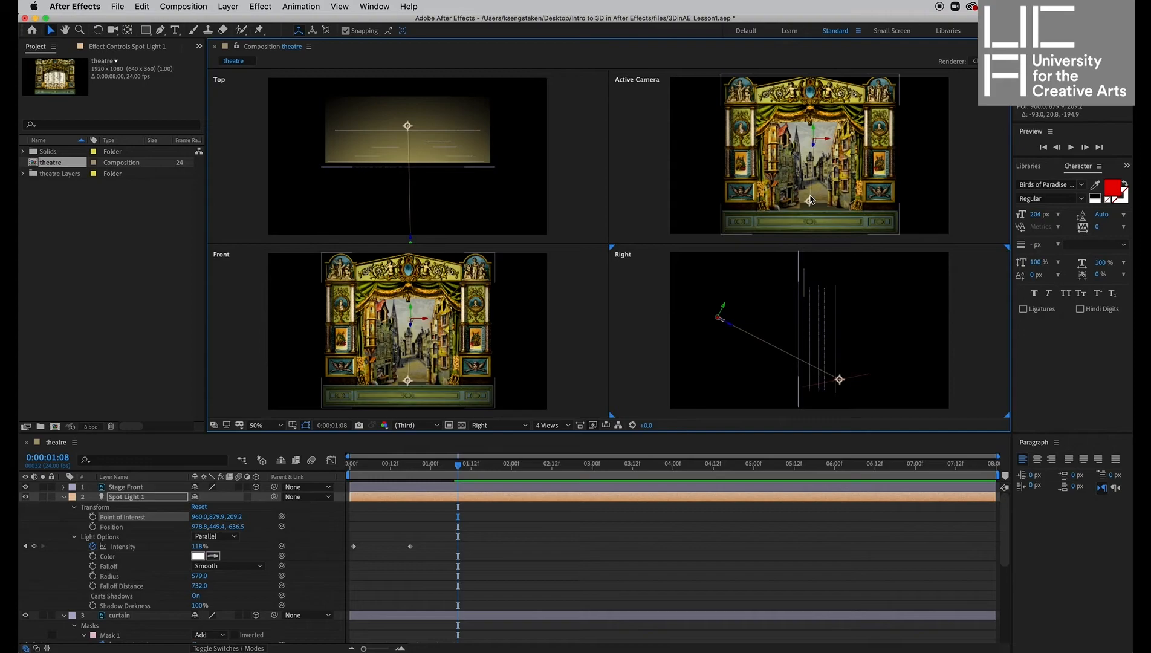
- Create a second light, Spot Light 2, of type Spot with the blue color 080DCB
{"action": "left_click", "coordinate": [225, 7]}
{"action": "mouse_move", "coordinate": [235, 23]}
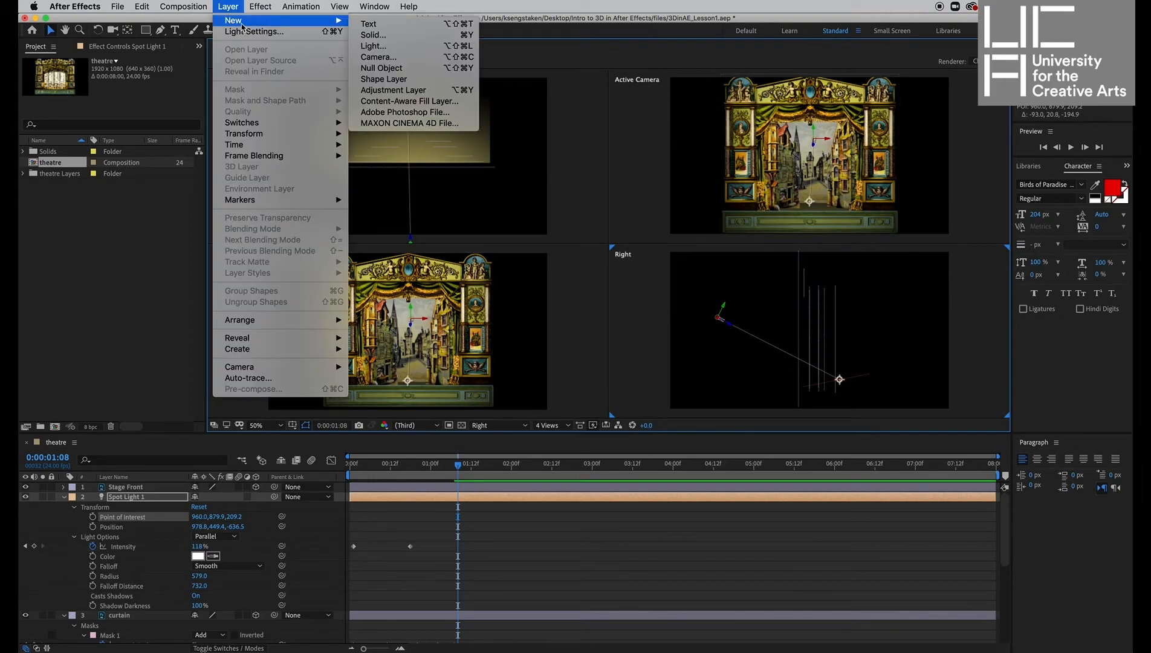
{"action": "left_click", "coordinate": [396, 46]}
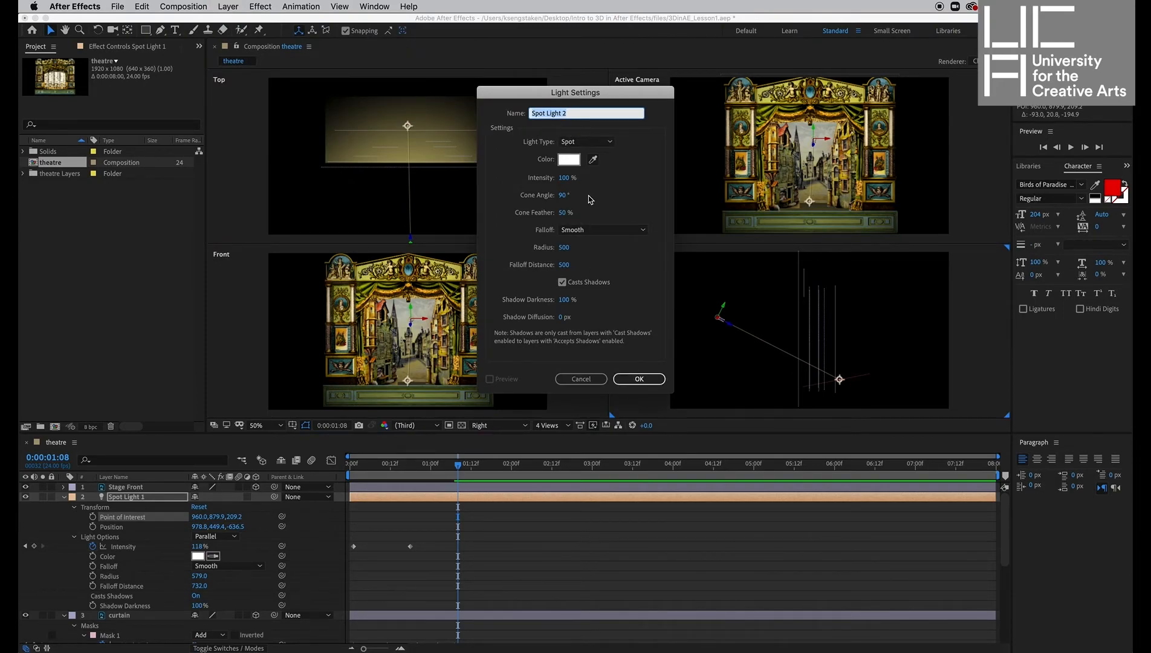
{"action": "left_click", "coordinate": [571, 160]}
{"action": "left_click", "coordinate": [185, 130]}
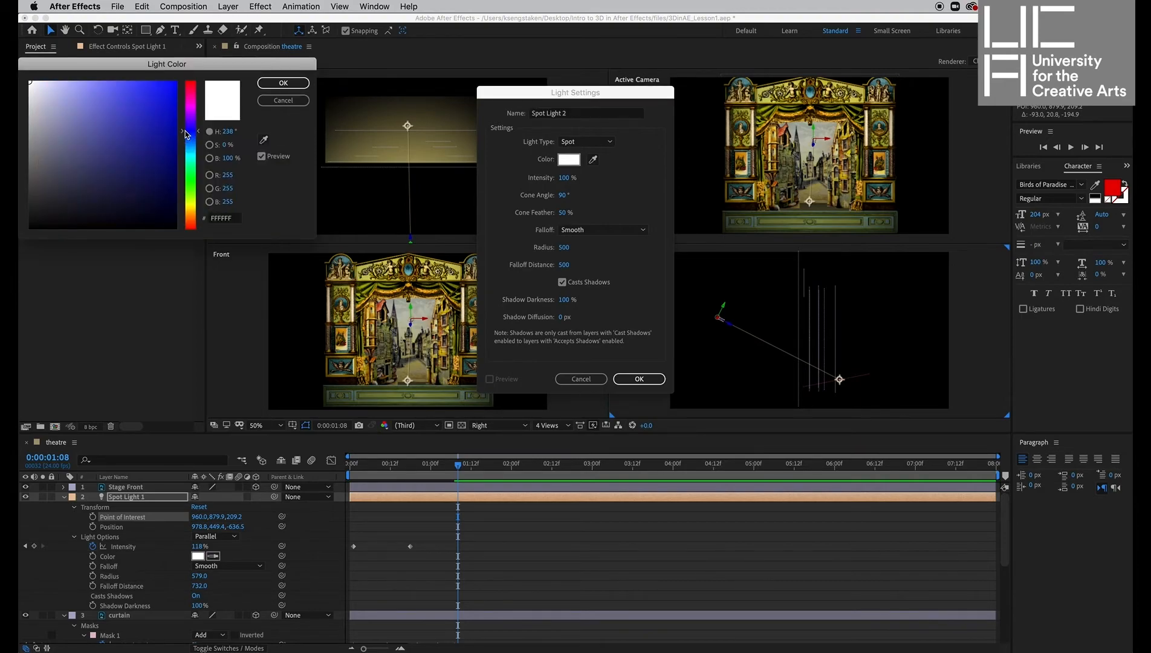
{"action": "left_click_drag", "start_coordinate": [165, 116], "coordinate": [170, 110]}
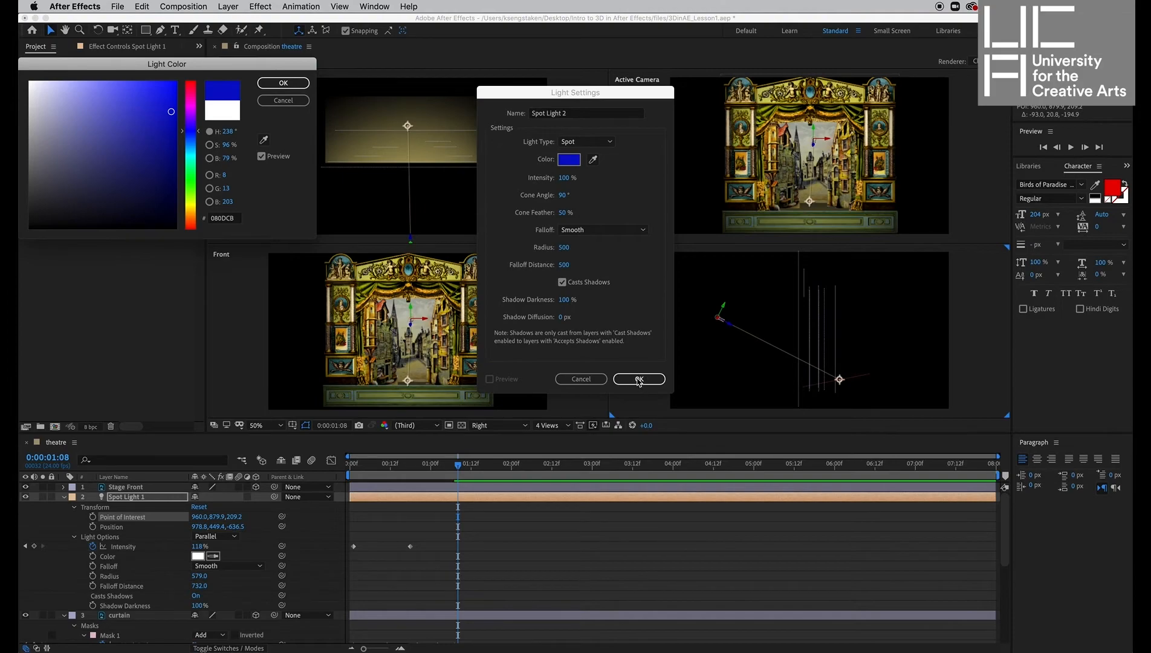
{"action": "left_click", "coordinate": [283, 84]}
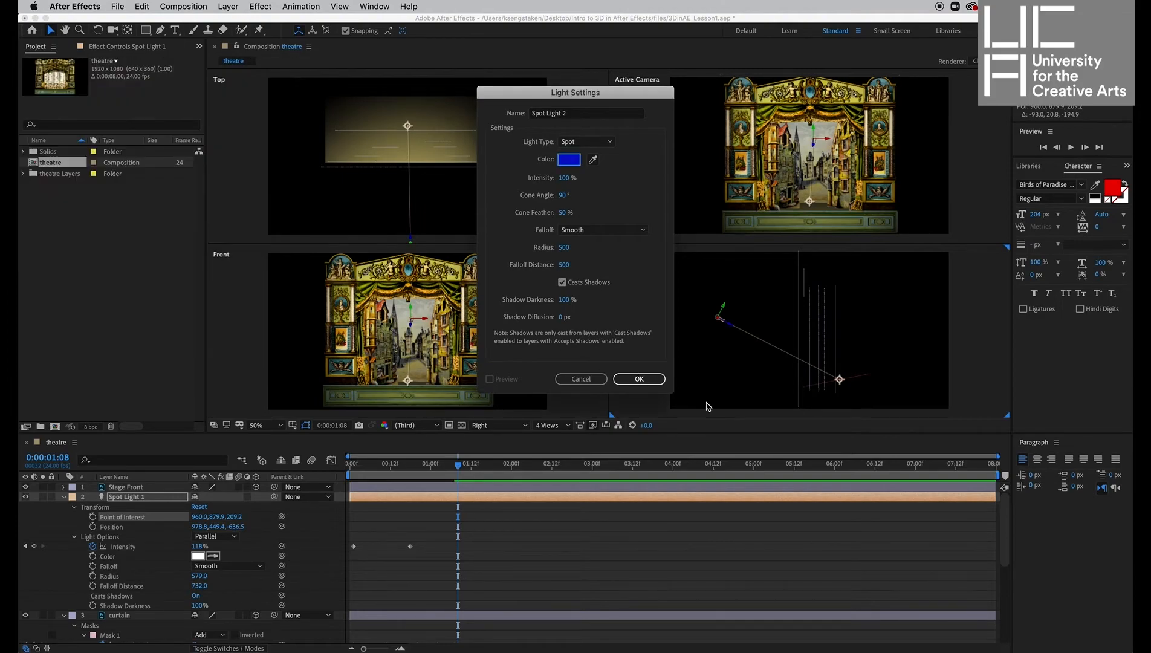
{"action": "left_click", "coordinate": [640, 379]}
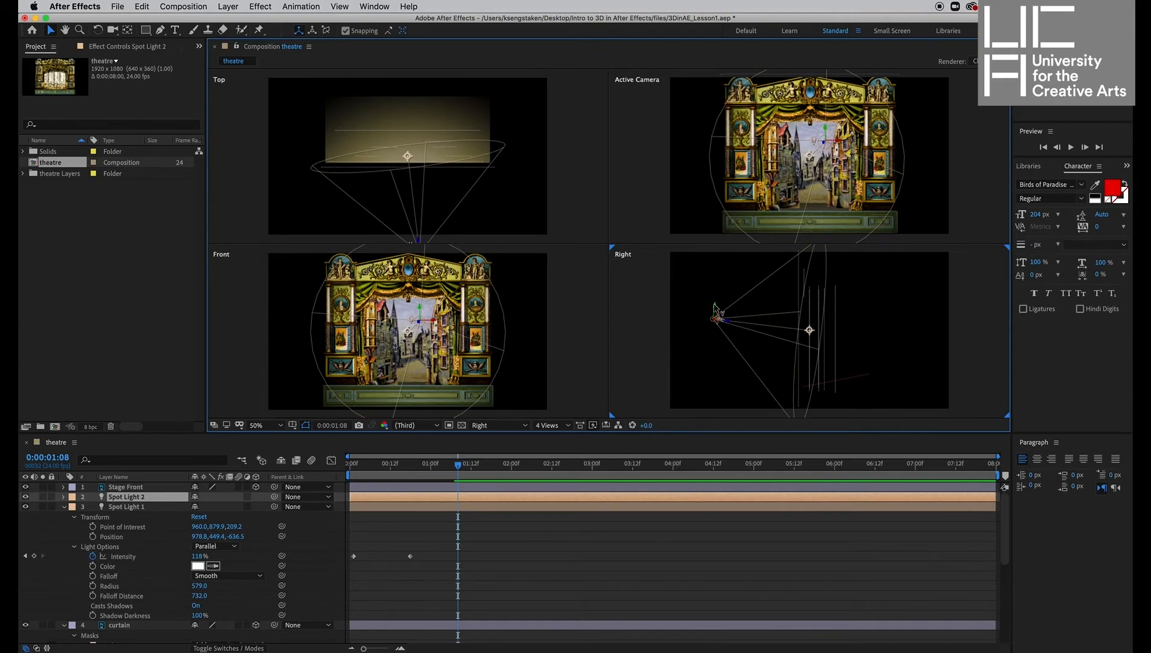
- Raise Spot Light 2 in front of the stage and set its cone angle to 52°
{"action": "left_click_drag", "start_coordinate": [714, 307], "coordinate": [751, 282]}
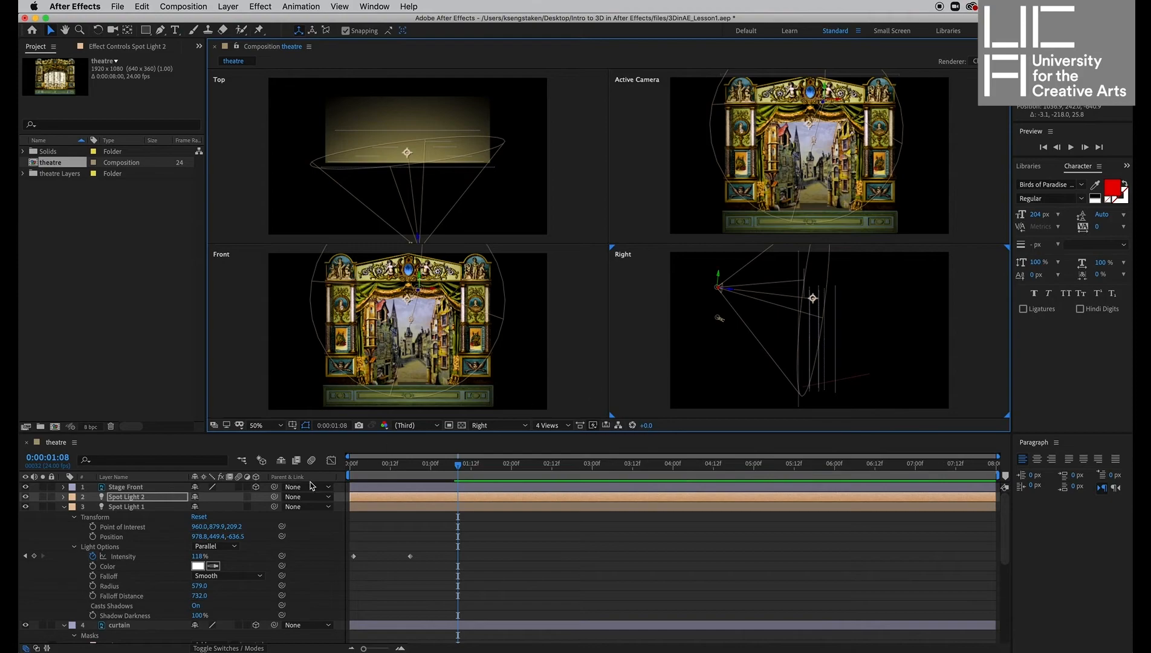
{"action": "left_click", "coordinate": [64, 498]}
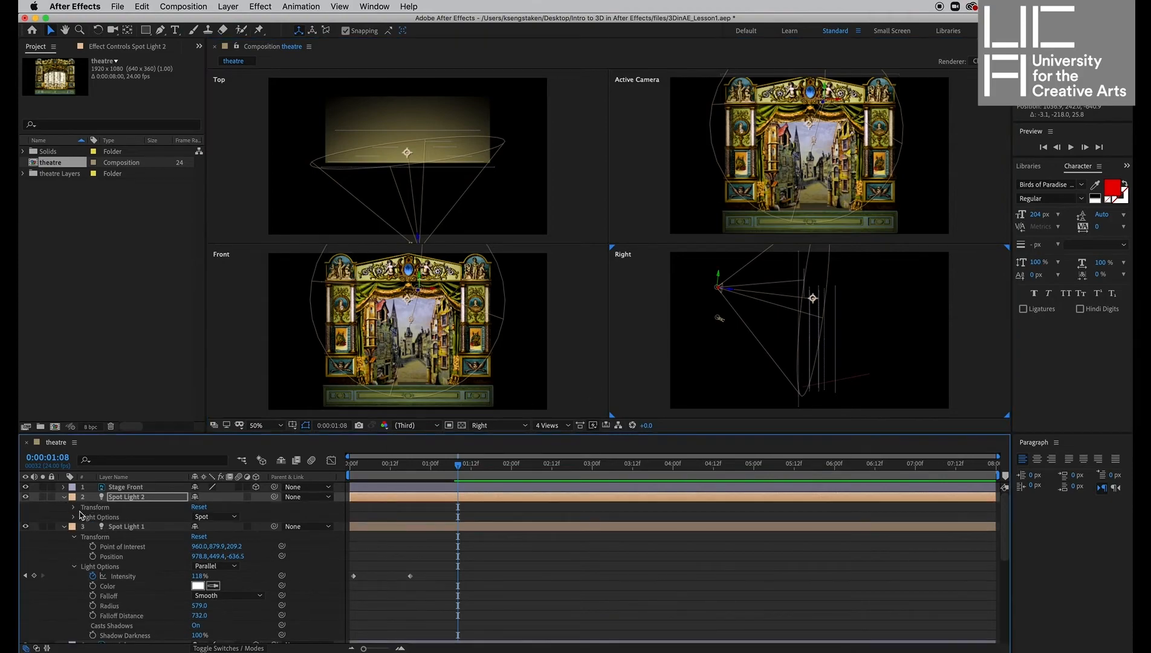
{"action": "left_click", "coordinate": [73, 517]}
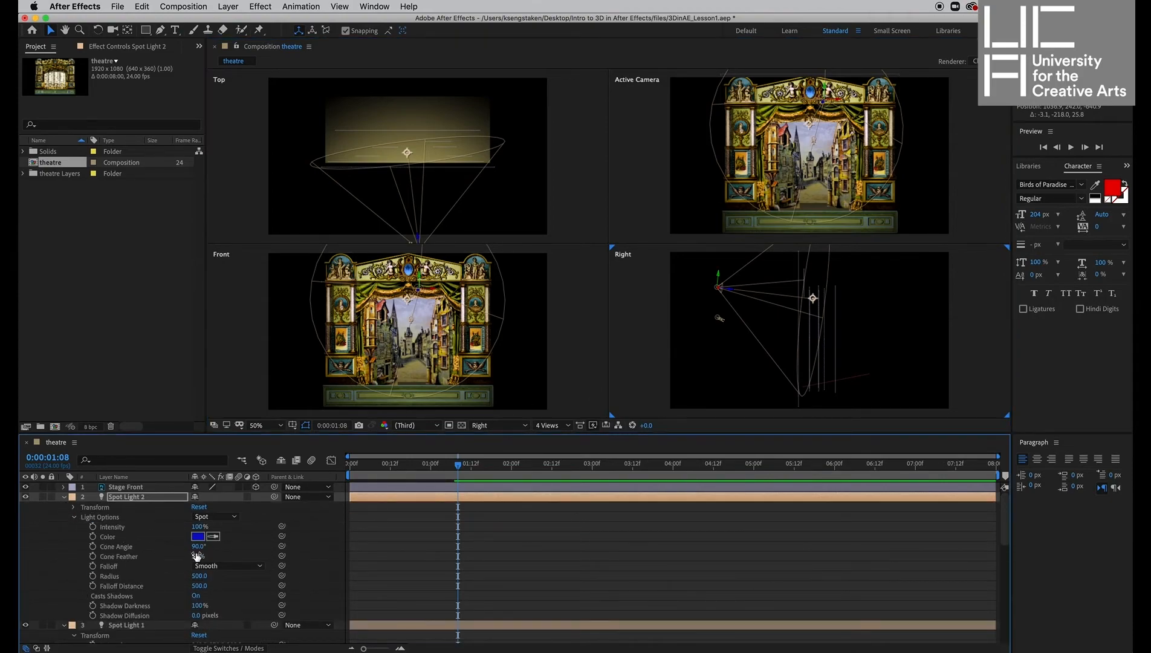
{"action": "left_click_drag", "start_coordinate": [200, 548], "coordinate": [180, 550]}
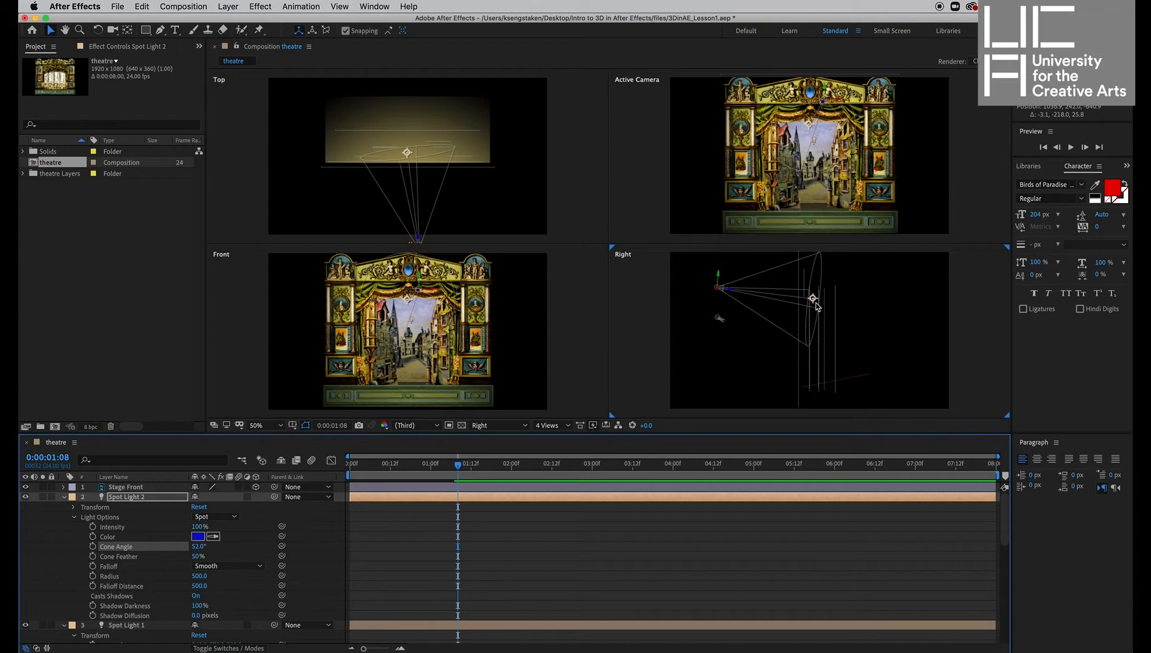
- Move Spot Light 2 above the theatre just behind the stage front and aim it down at the stage
{"action": "left_click_drag", "start_coordinate": [813, 299], "coordinate": [794, 368]}
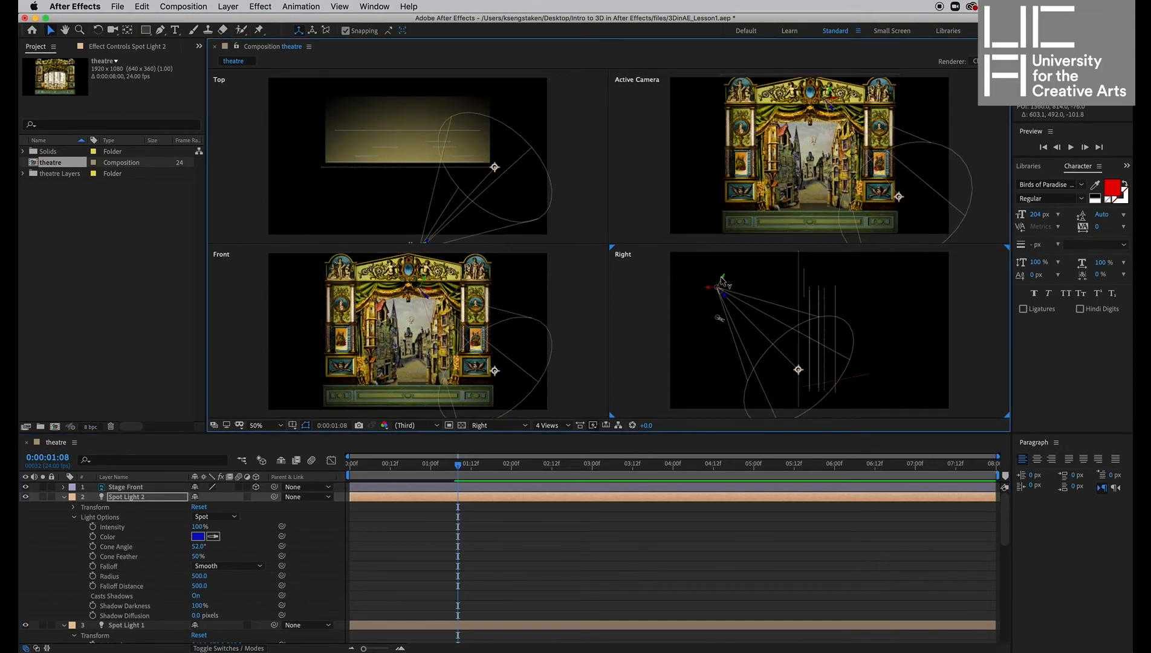
{"action": "left_click_drag", "start_coordinate": [721, 277], "coordinate": [794, 264]}
{"action": "left_click_drag", "start_coordinate": [441, 225], "coordinate": [450, 143]}
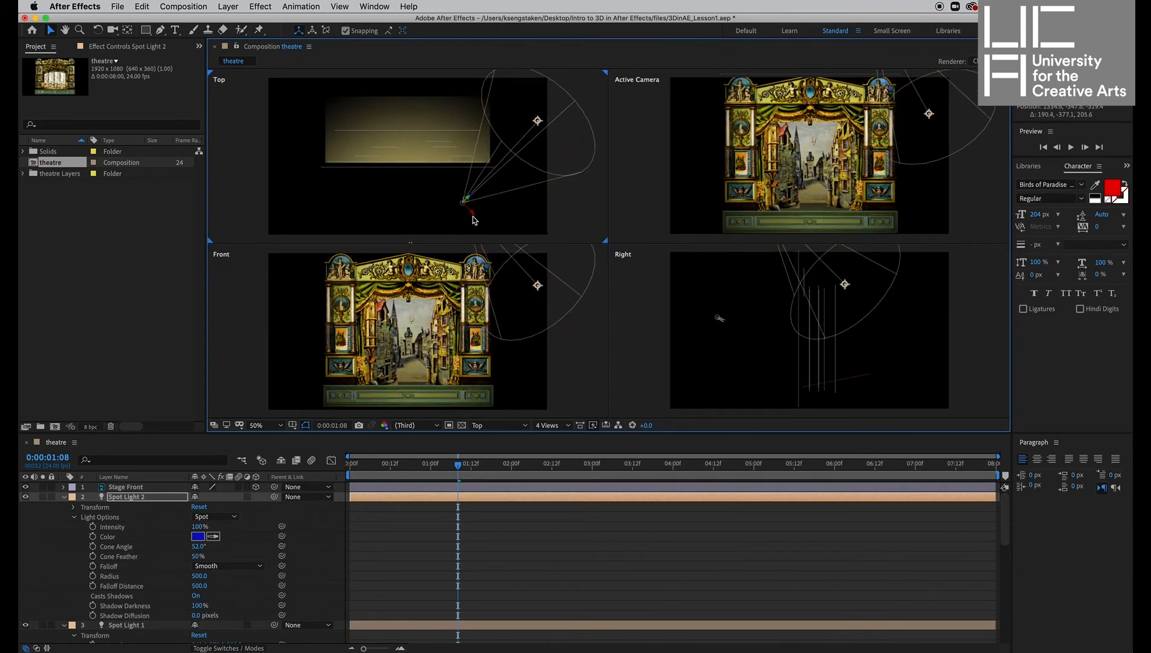
{"action": "left_click_drag", "start_coordinate": [473, 220], "coordinate": [427, 179]}
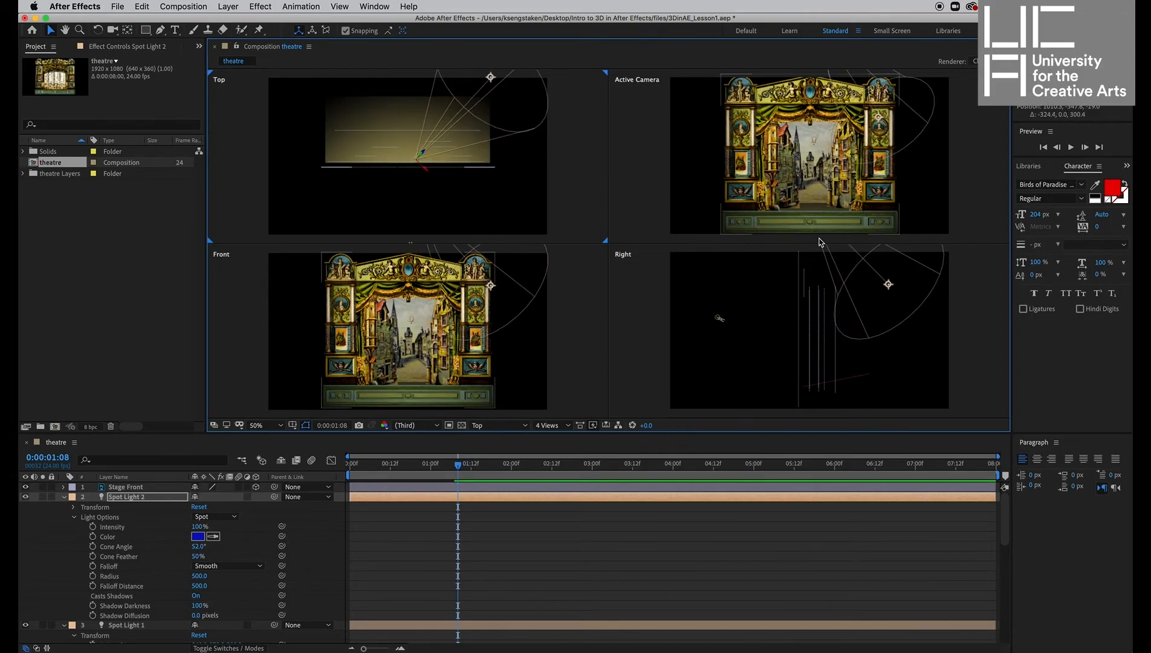
{"action": "left_click_drag", "start_coordinate": [889, 289], "coordinate": [812, 366]}
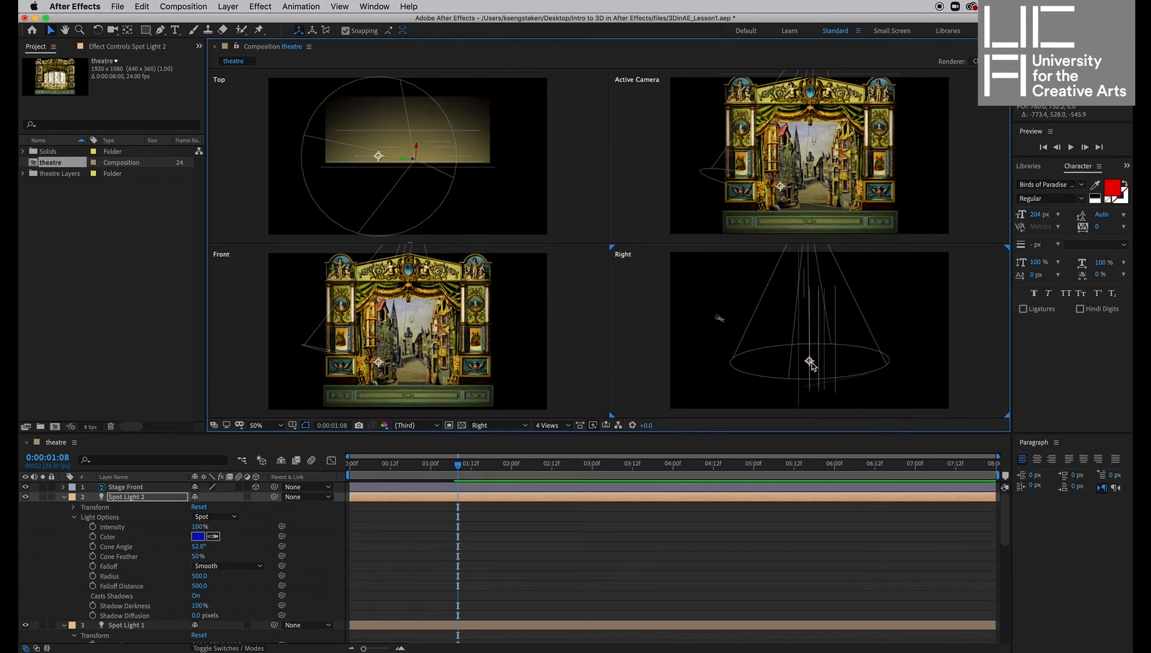
- Reselect Spot Light 2 and center its point of interest on the stage, at about 960.5, 602.0, 178.0
{"action": "left_click", "coordinate": [376, 162]}
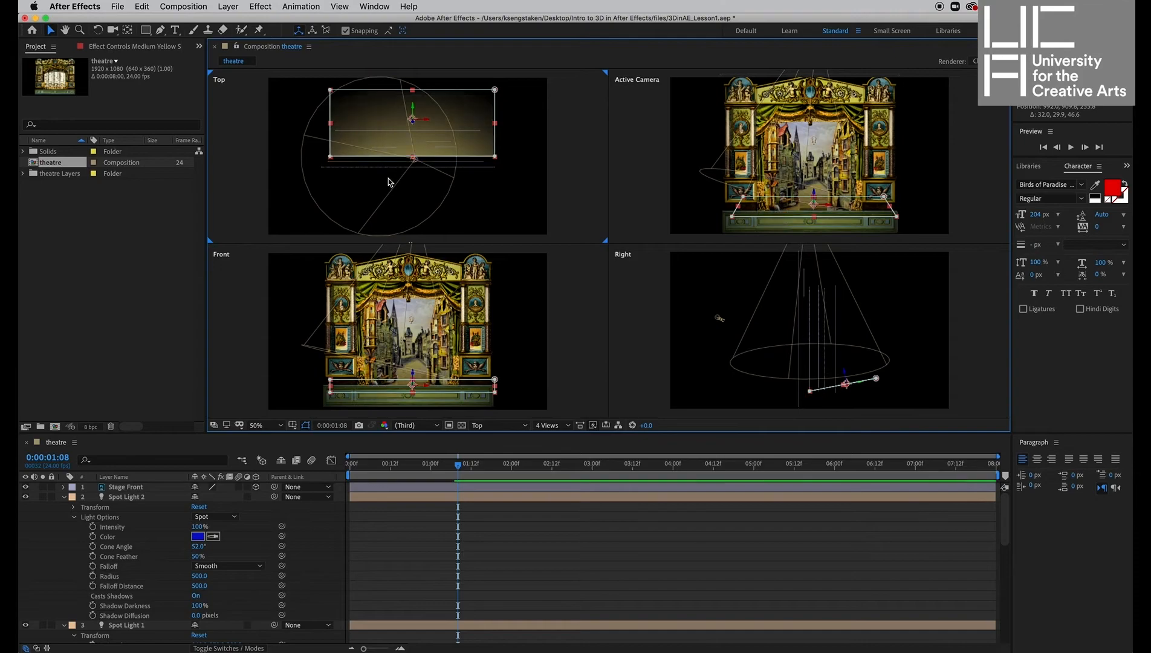
{"action": "left_click", "coordinate": [389, 182]}
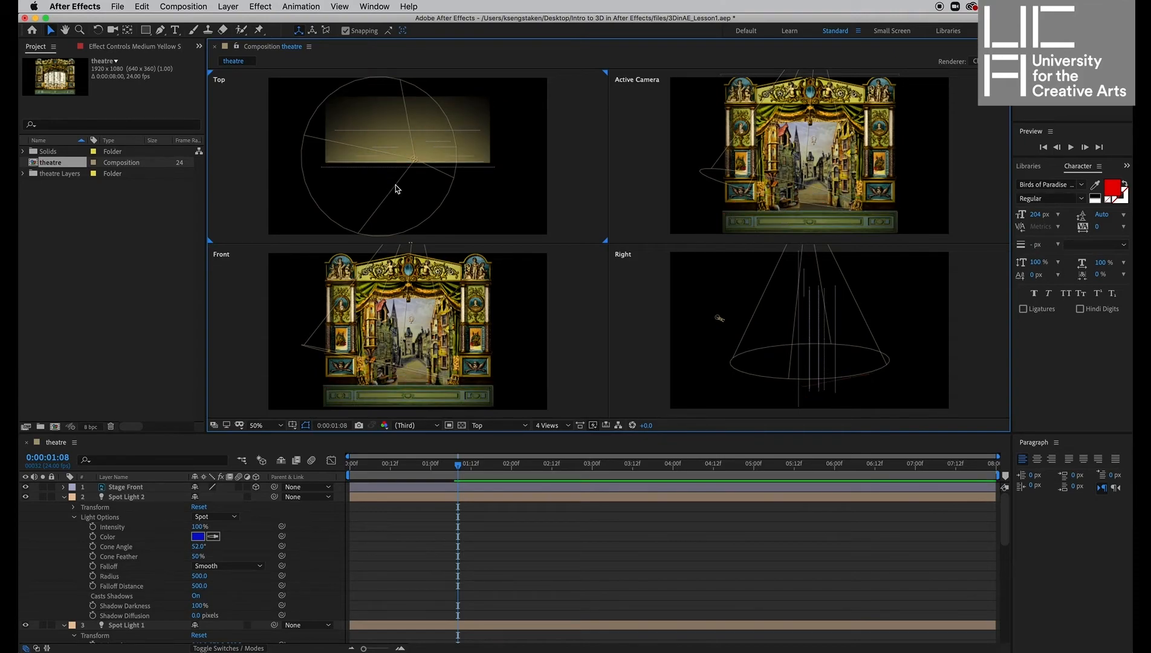
{"action": "left_click", "coordinate": [415, 164]}
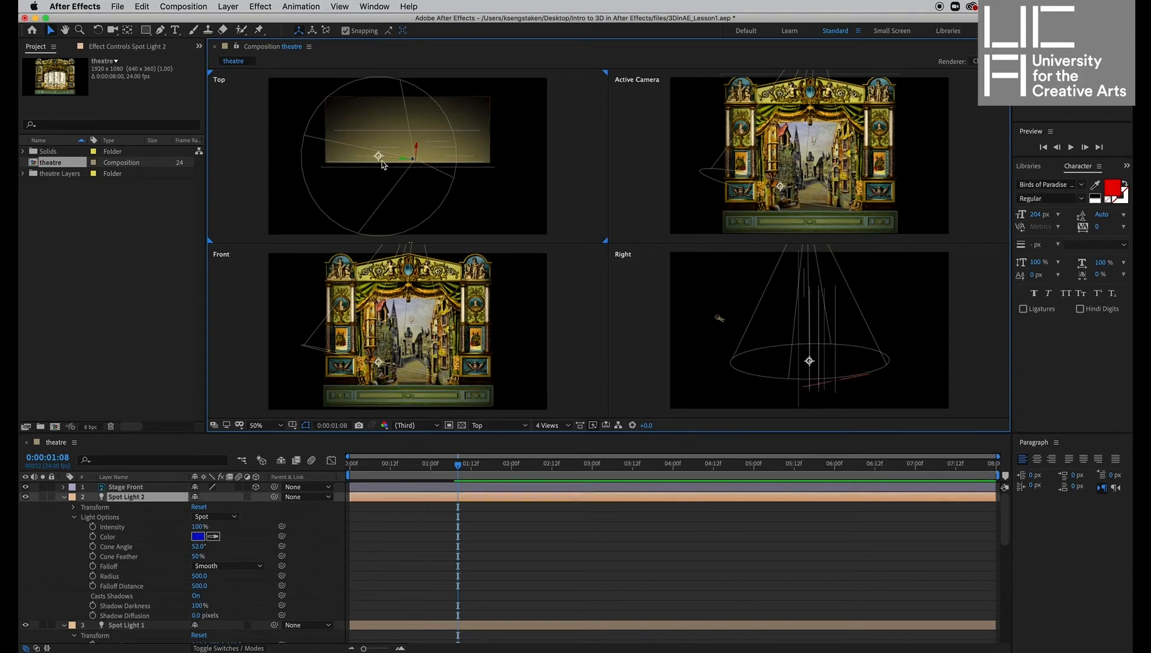
{"action": "left_click_drag", "start_coordinate": [378, 158], "coordinate": [384, 156]}
{"action": "left_click_drag", "start_coordinate": [387, 152], "coordinate": [411, 146]}
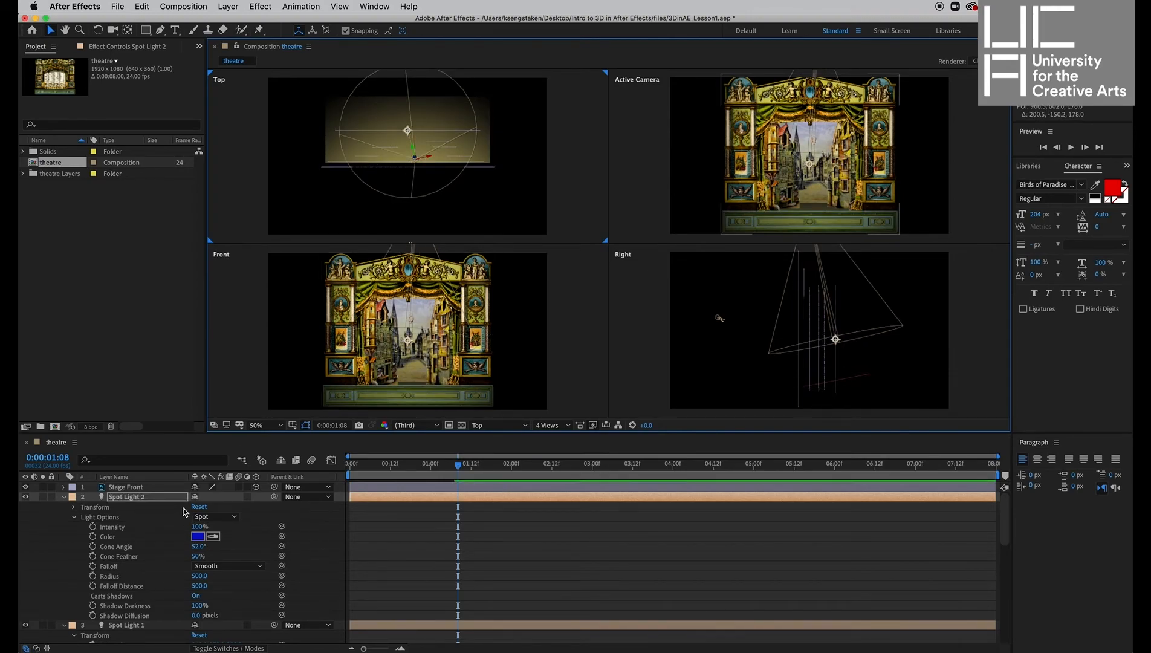
- Set Spot Light 2's cone angle to 32° and intensity to 162%, and dim Spot Light 1's intensity to 32% at 0:00:01:08
{"action": "left_click_drag", "start_coordinate": [196, 547], "coordinate": [238, 534]}
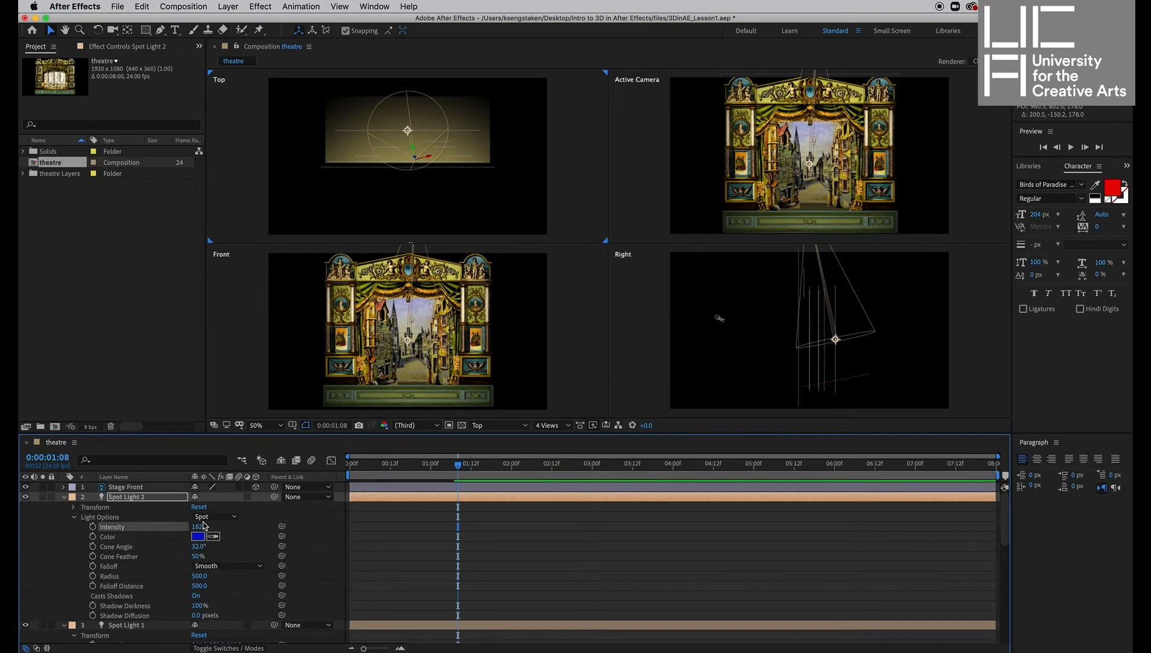
{"action": "scroll", "coordinate": [109, 640], "scroll_direction": "down", "scroll_amount": 5}
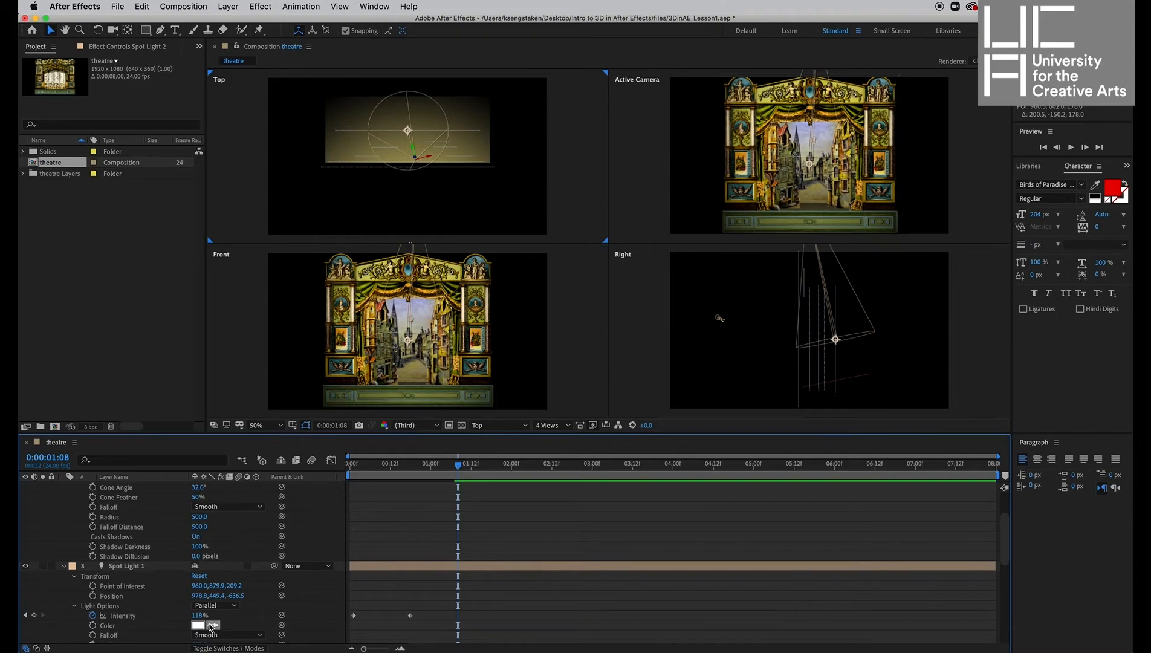
{"action": "left_click_drag", "start_coordinate": [201, 616], "coordinate": [143, 607]}
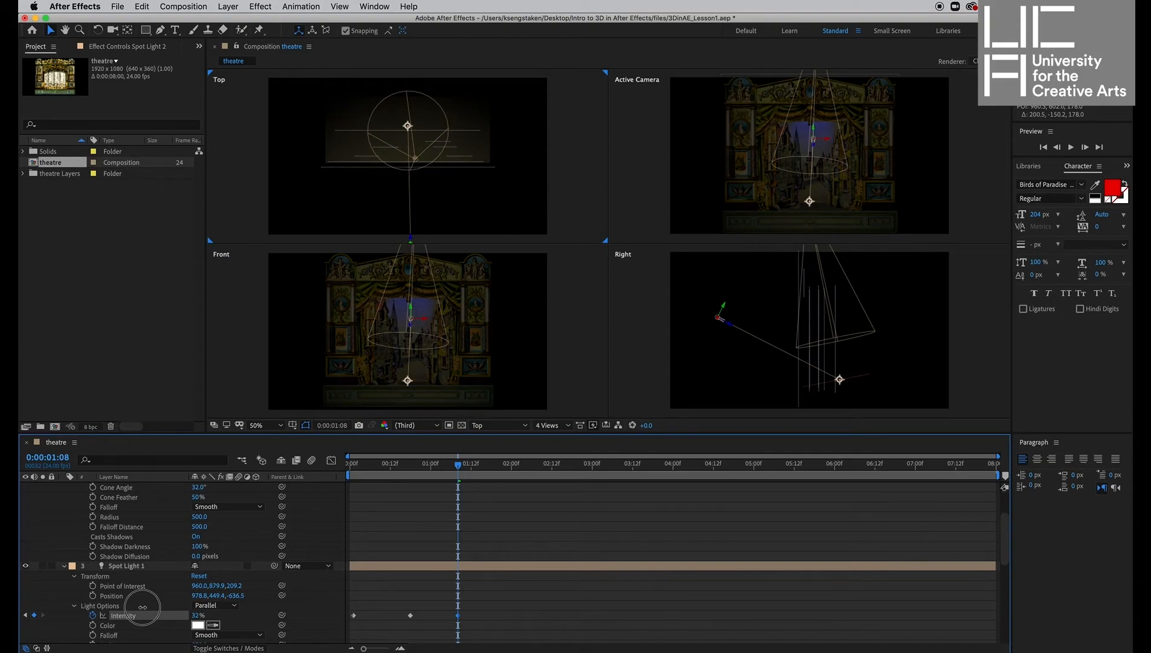
{"action": "left_click_drag", "start_coordinate": [143, 607], "coordinate": [143, 608]}
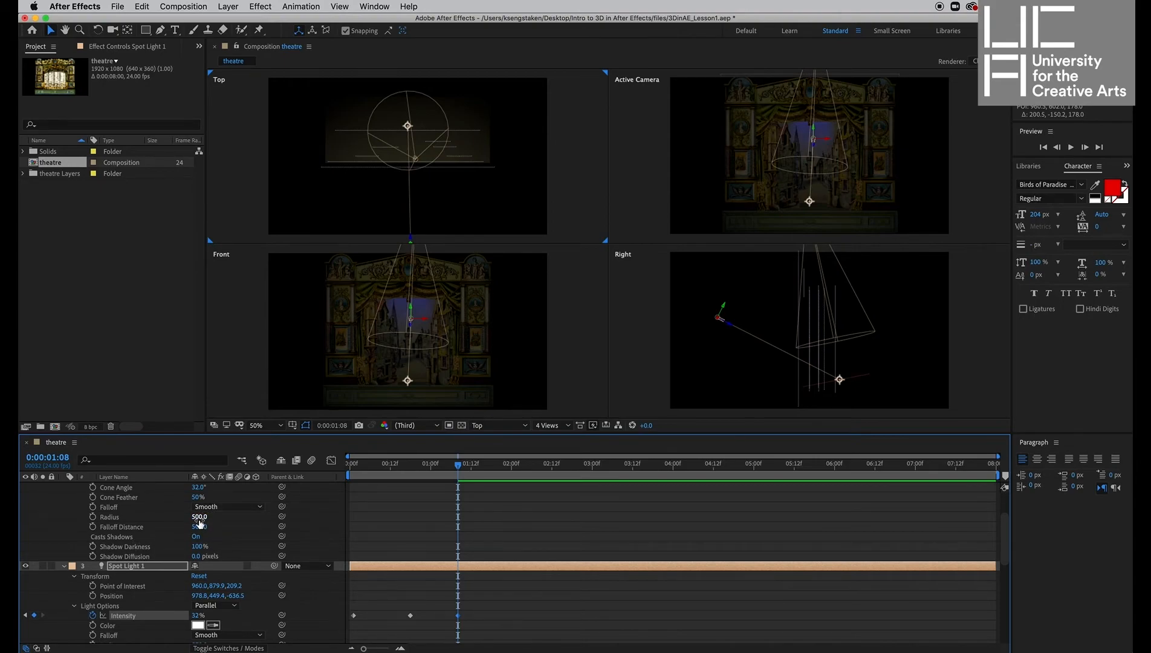
- Give Spot Light 2 a 531 radius, 56° cone angle, 74% cone feather and 262% intensity, and lower it toward the stage
{"action": "left_click_drag", "start_coordinate": [200, 517], "coordinate": [222, 521]}
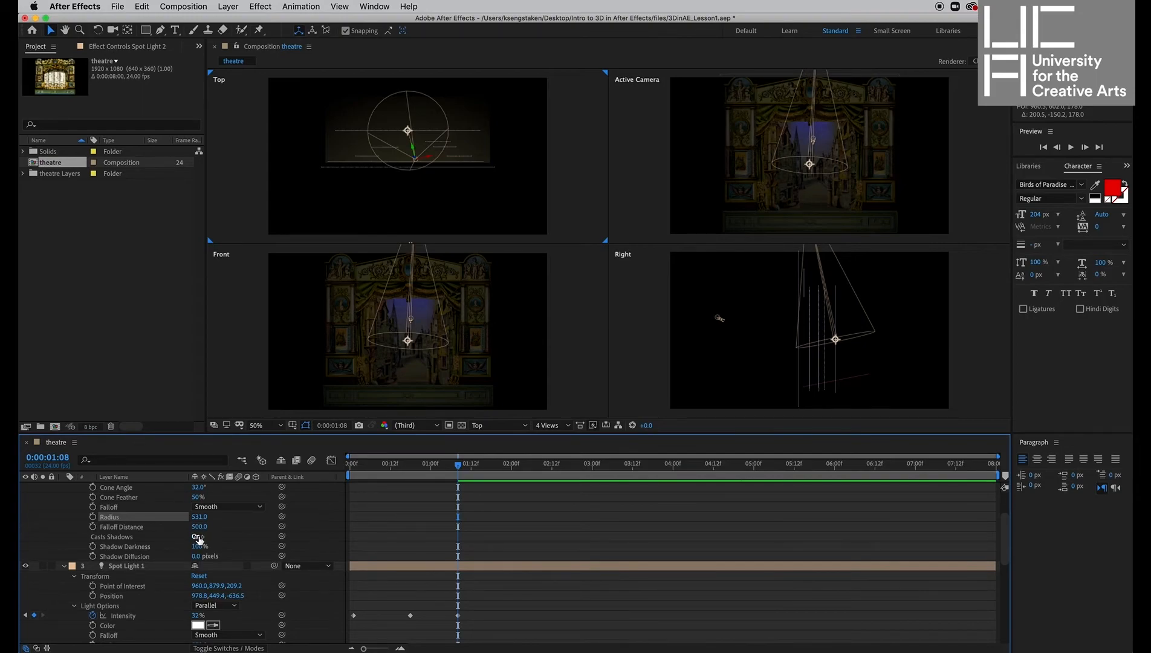
{"action": "scroll", "coordinate": [210, 522], "scroll_direction": "up", "scroll_amount": 3}
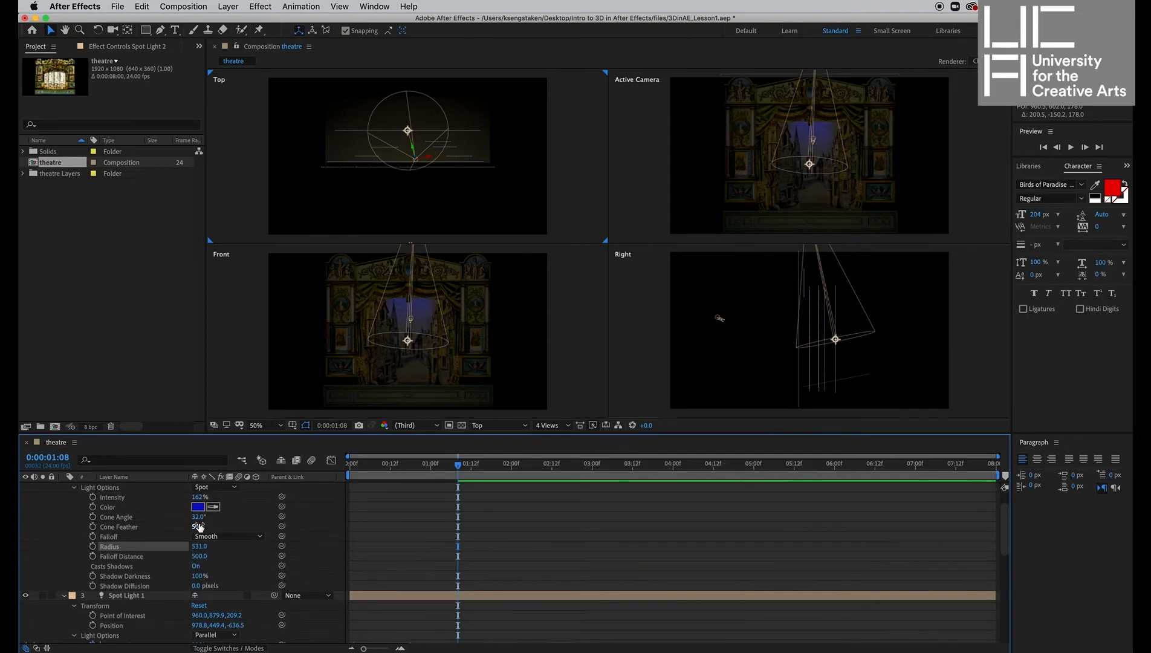
{"action": "left_click_drag", "start_coordinate": [199, 516], "coordinate": [280, 520]}
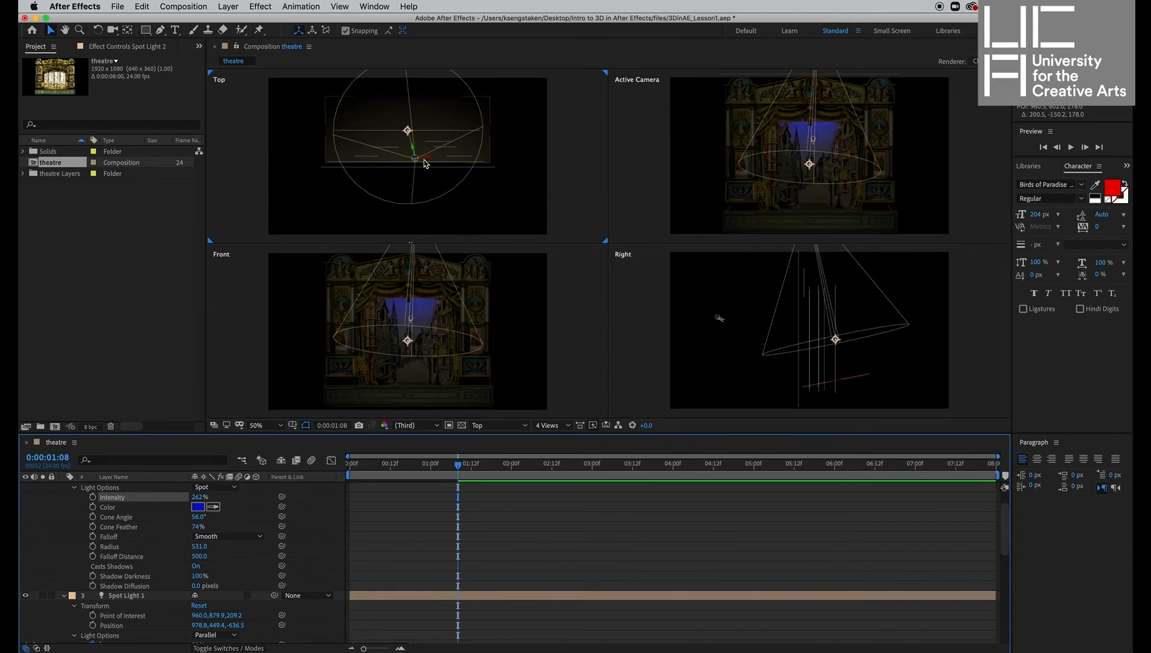
{"action": "scroll", "coordinate": [801, 334], "scroll_direction": "down", "scroll_amount": 3}
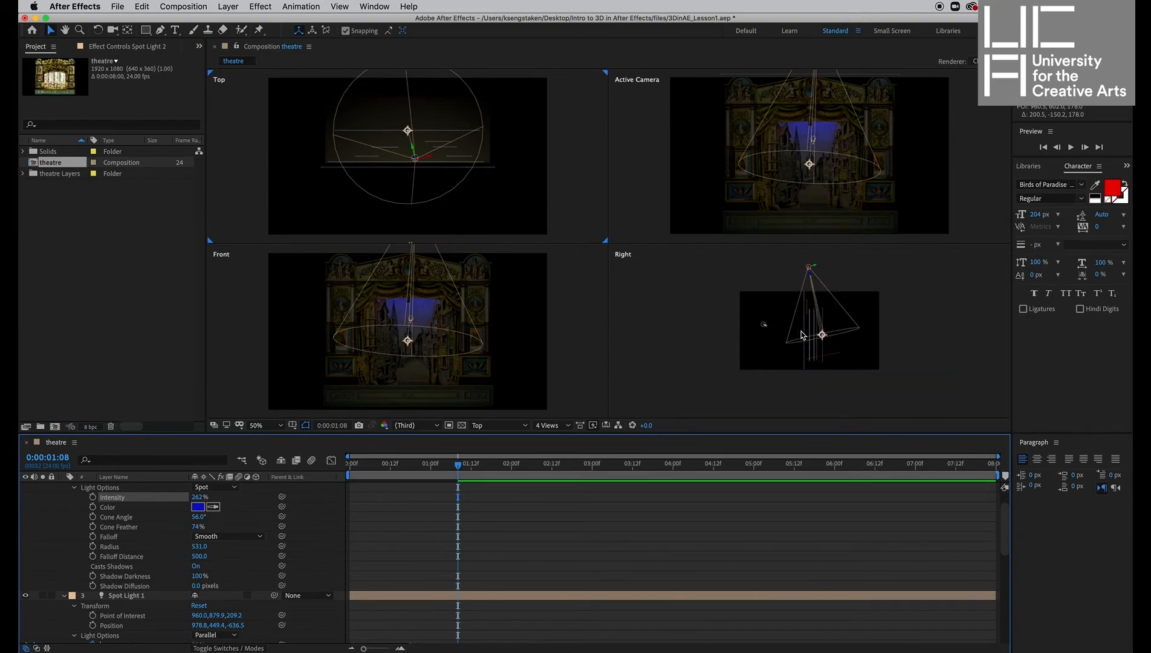
{"action": "mouse_move", "coordinate": [812, 274]}
{"action": "left_mouse_down"}
{"action": "mouse_move", "coordinate": [813, 302]}
{"action": "mouse_move", "coordinate": [813, 273]}
{"action": "mouse_move", "coordinate": [814, 288]}
{"action": "left_mouse_up"}
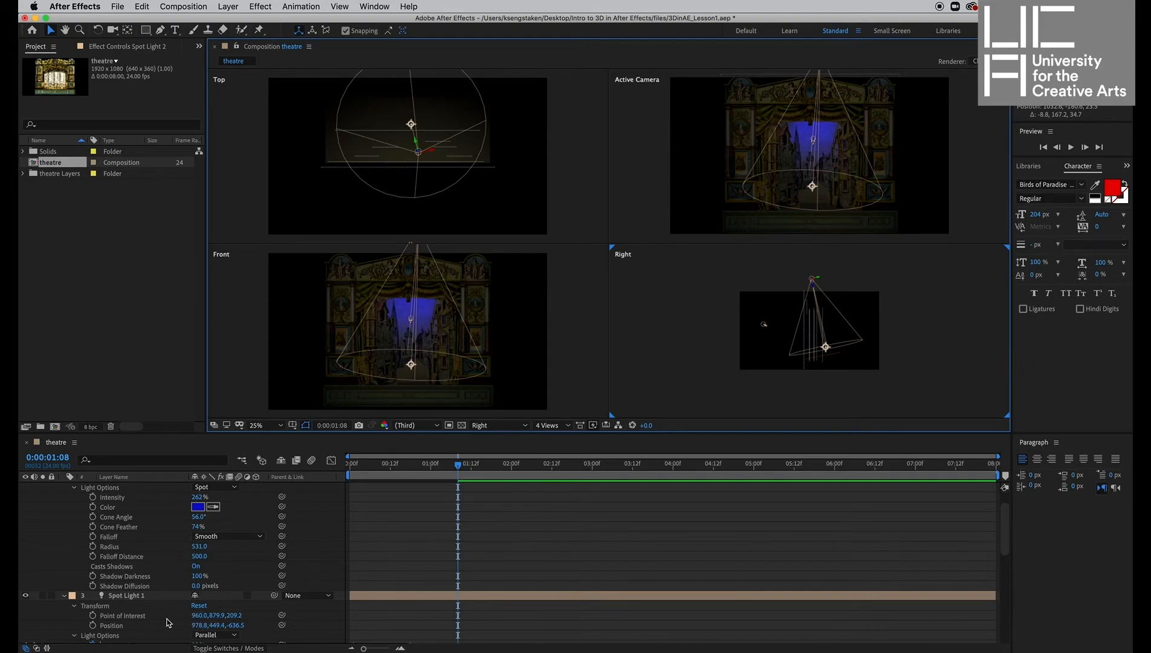
- Set Spot Light 1's intensity to 82% at 0:00:01:08, and move the current time to 0:00:01:01
{"action": "scroll", "coordinate": [192, 620], "scroll_direction": "down", "scroll_amount": 2}
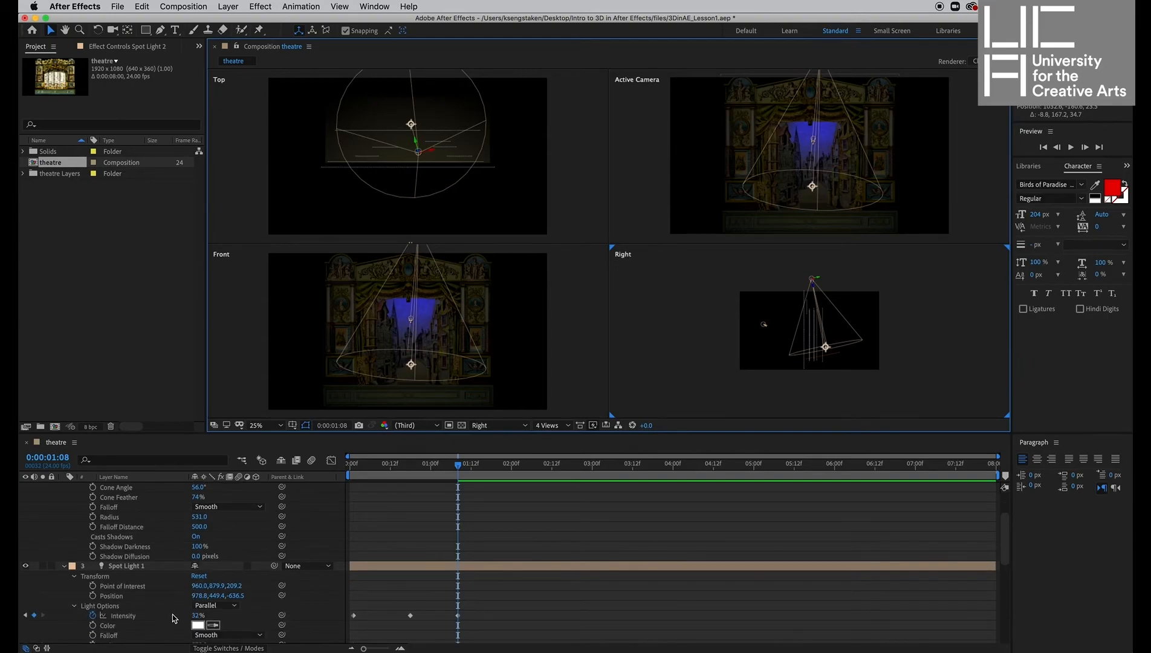
{"action": "left_click_drag", "start_coordinate": [203, 617], "coordinate": [225, 618]}
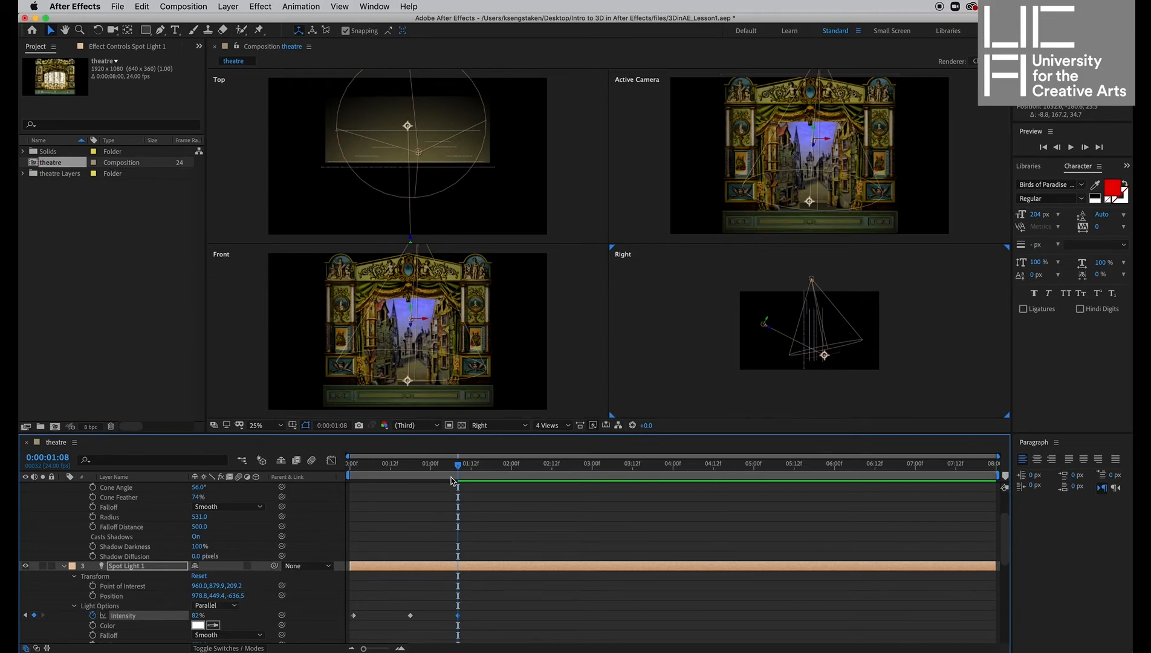
{"action": "left_click_drag", "start_coordinate": [453, 471], "coordinate": [433, 484]}
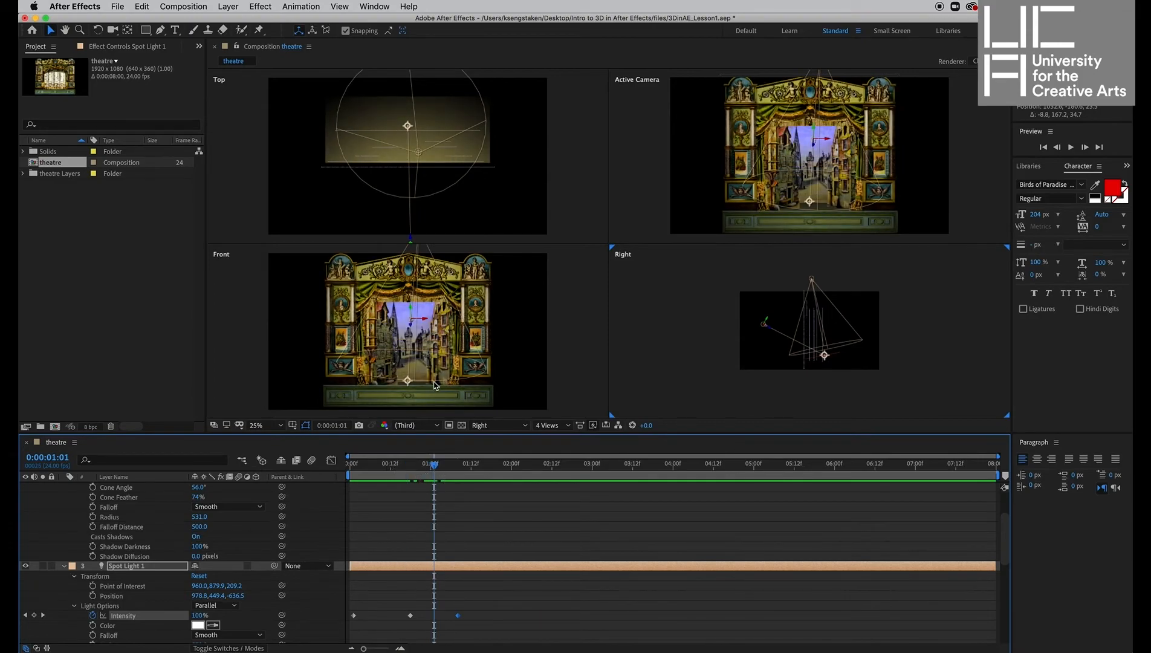
- Create a new light of type Point with the crimson color CB083A
{"action": "left_click", "coordinate": [219, 6]}
{"action": "mouse_move", "coordinate": [236, 20]}
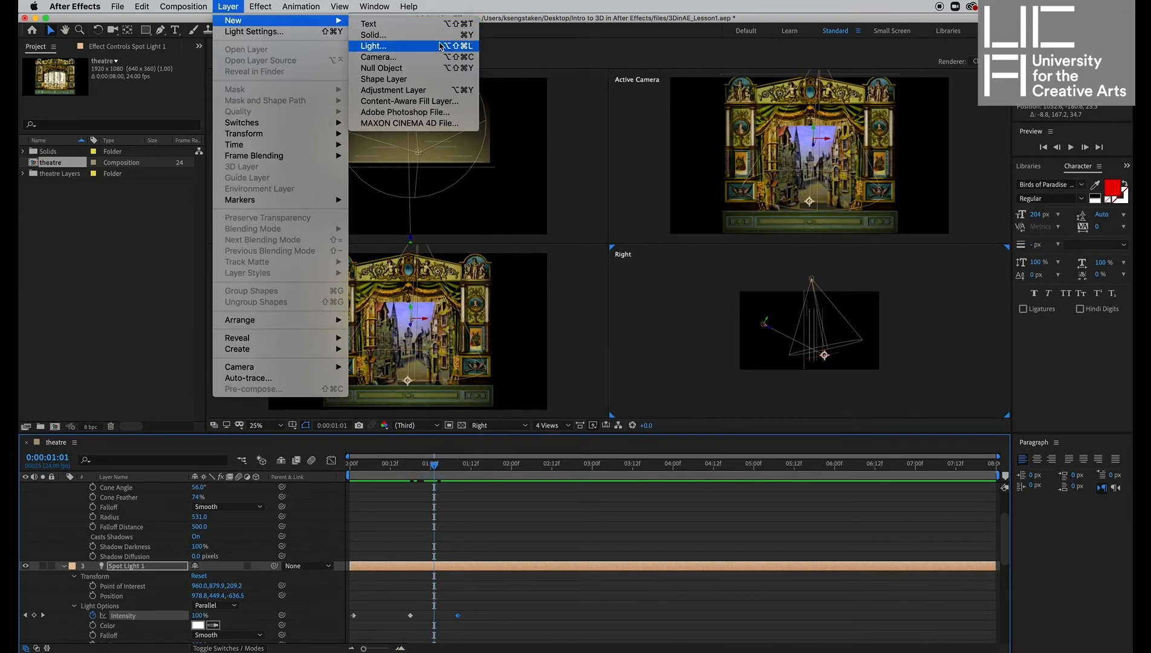
{"action": "left_click", "coordinate": [440, 46]}
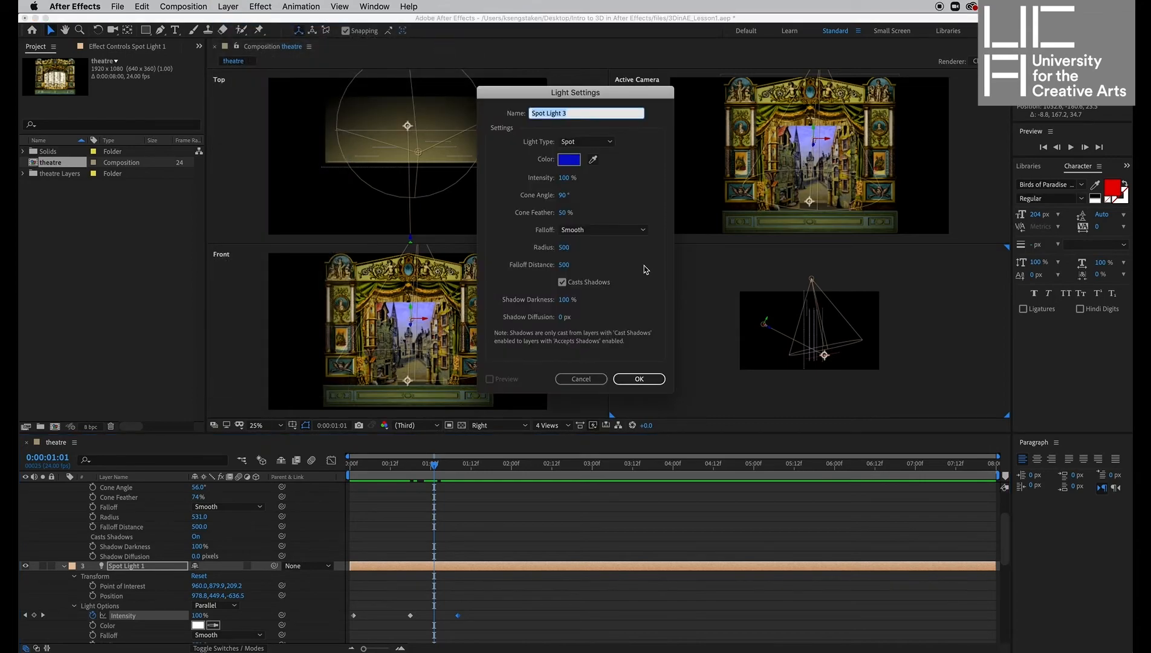
{"action": "left_click", "coordinate": [595, 142]}
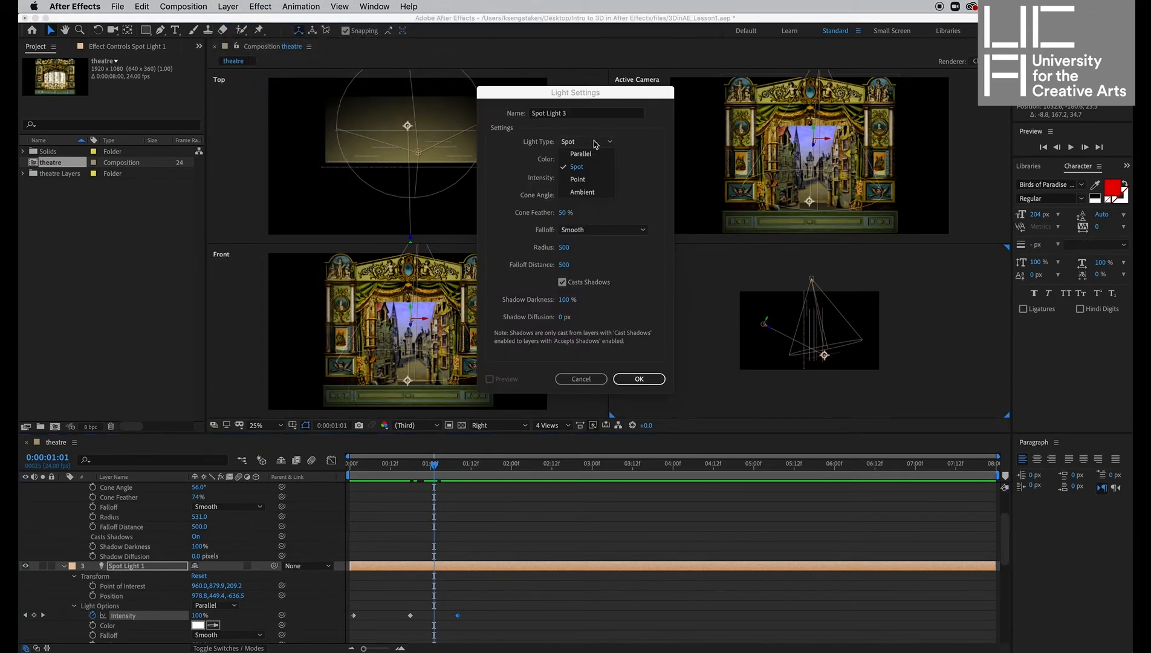
{"action": "left_click", "coordinate": [597, 185]}
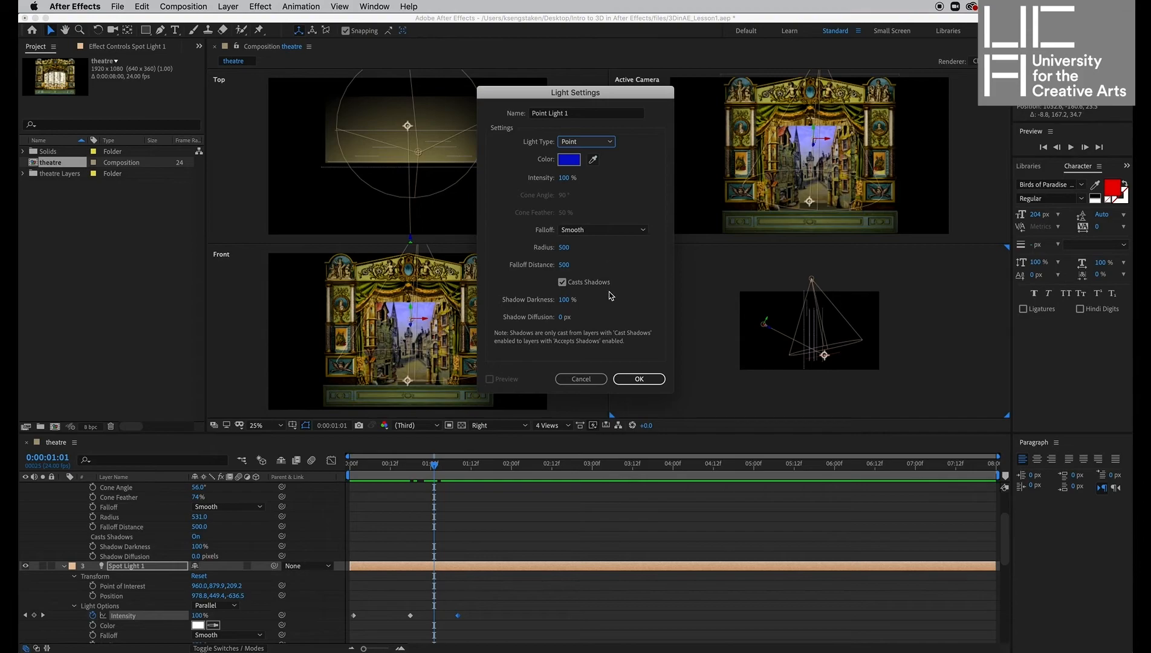
{"action": "left_click", "coordinate": [569, 160]}
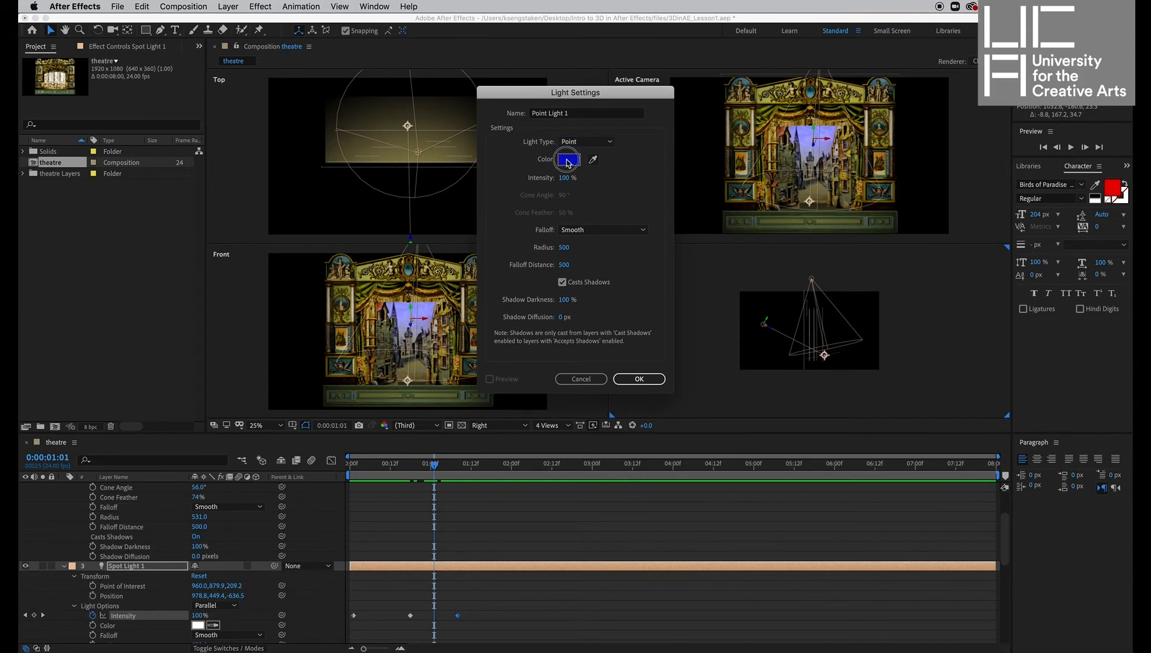
{"action": "left_click", "coordinate": [191, 91]}
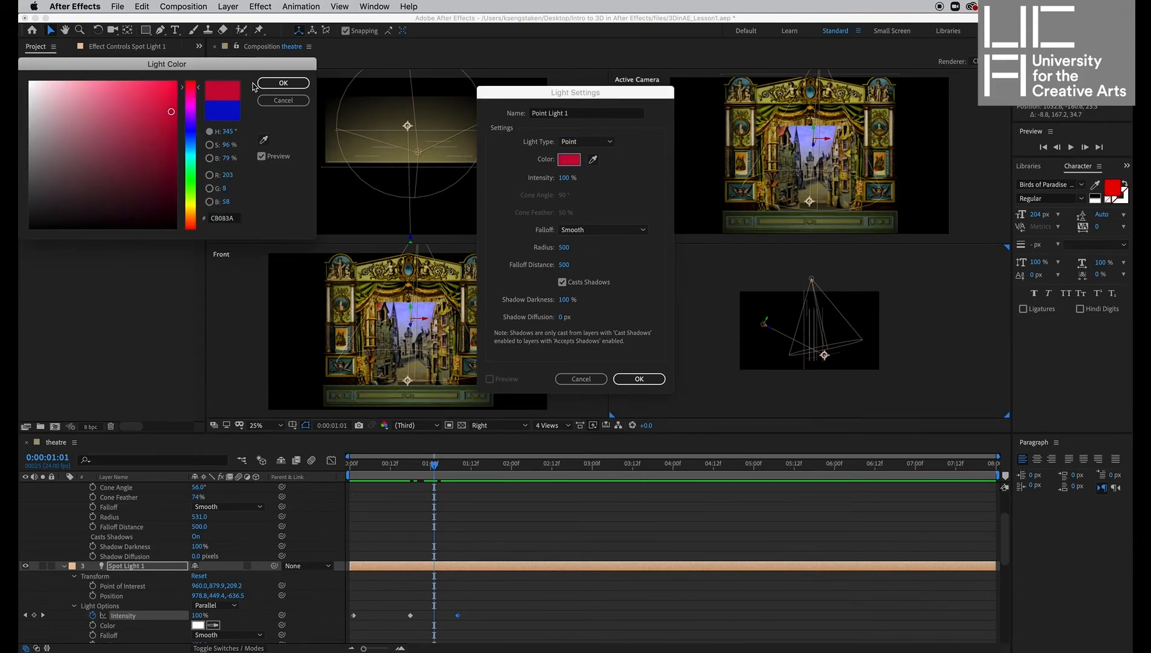
{"action": "left_click", "coordinate": [304, 84]}
{"action": "left_click", "coordinate": [634, 379]}
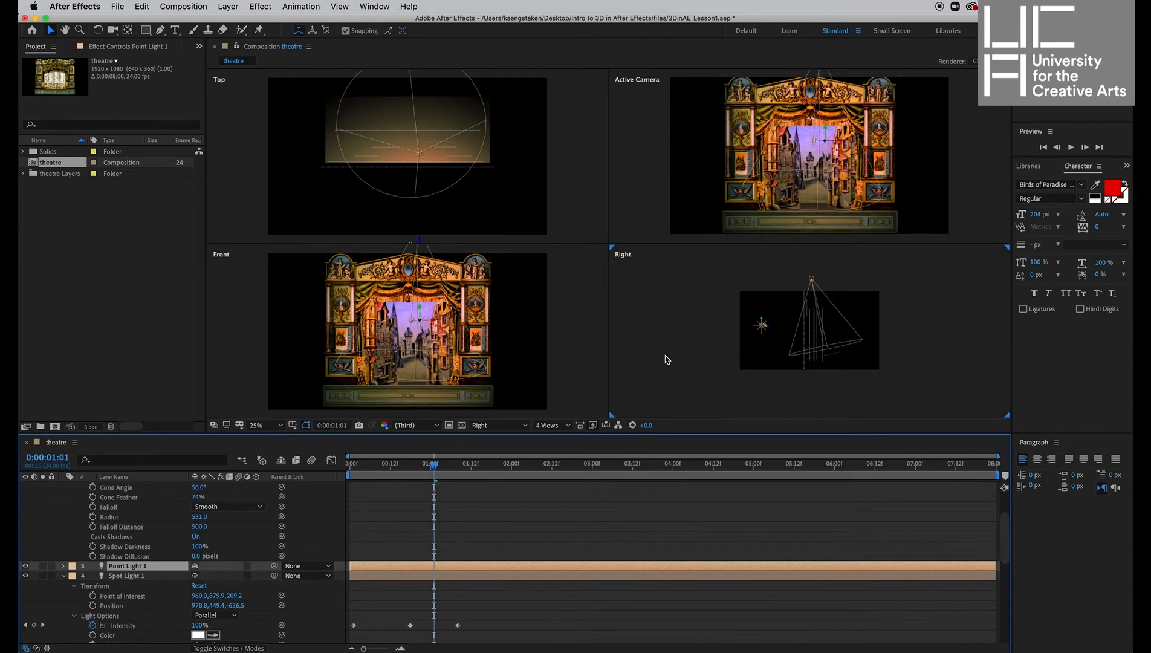
- Move the point light from in front of the theatre to the stage opening, at about 952, 460, -42.7
{"action": "left_click_drag", "start_coordinate": [765, 328], "coordinate": [813, 322]}
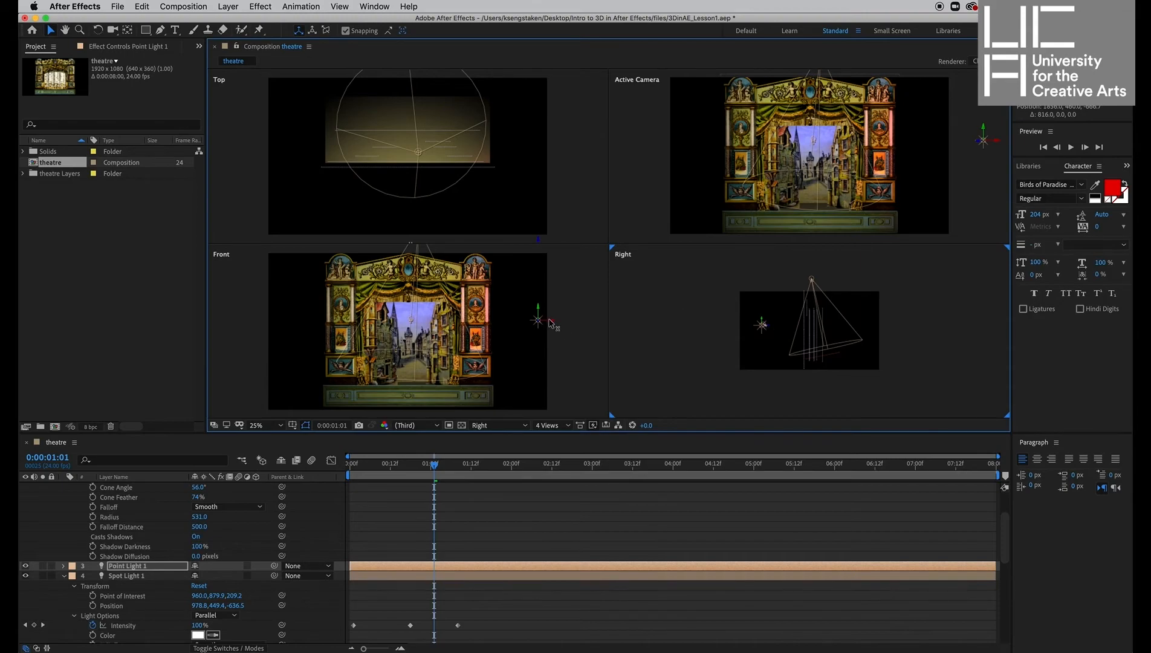
{"action": "left_click_drag", "start_coordinate": [551, 325], "coordinate": [421, 316]}
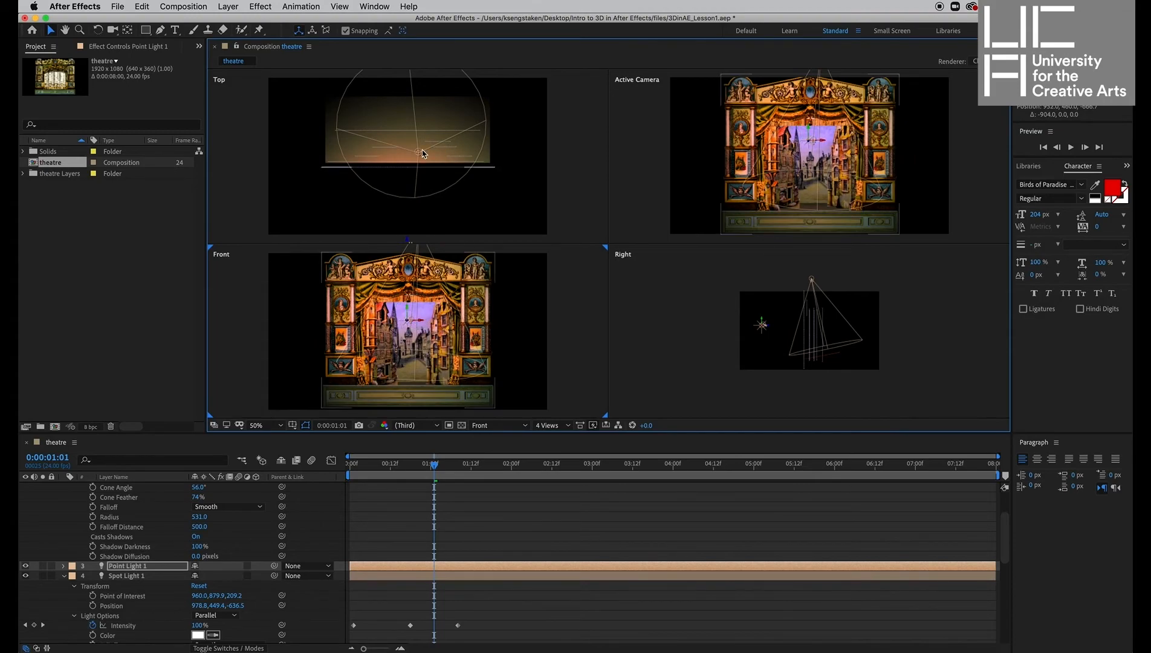
{"action": "scroll", "coordinate": [422, 153], "scroll_direction": "down", "scroll_amount": 5}
{"action": "left_click_drag", "start_coordinate": [409, 181], "coordinate": [410, 156]}
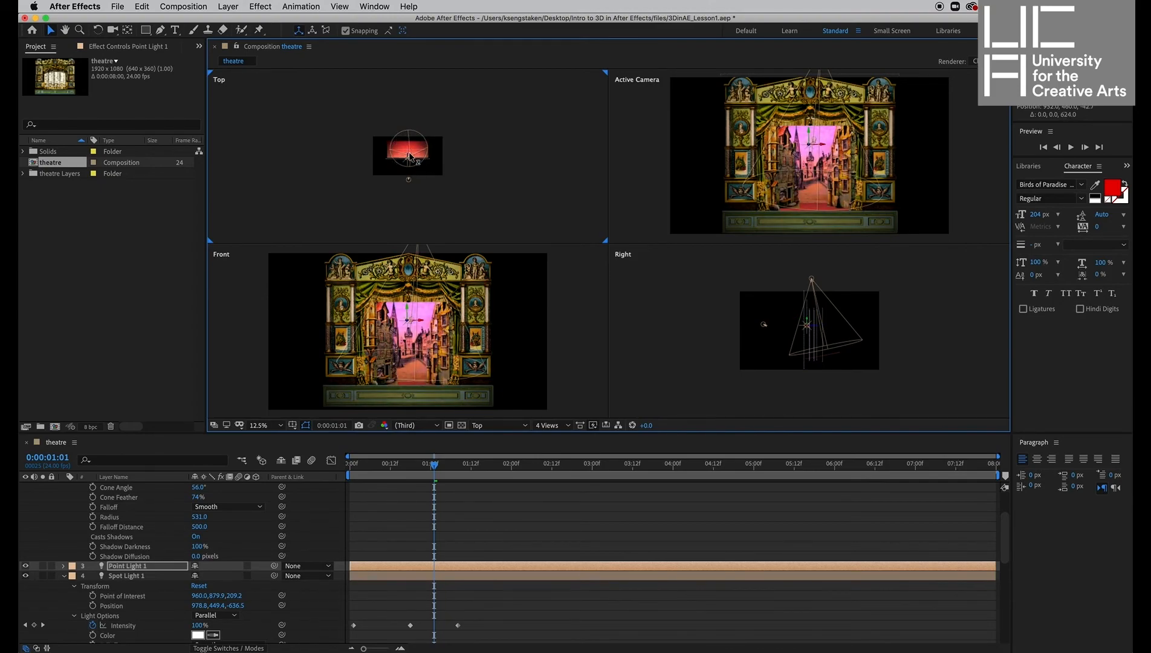
- Expand the point light's transform and light options and reduce its radius to 4
{"action": "scroll", "coordinate": [119, 503], "scroll_direction": "up", "scroll_amount": 3}
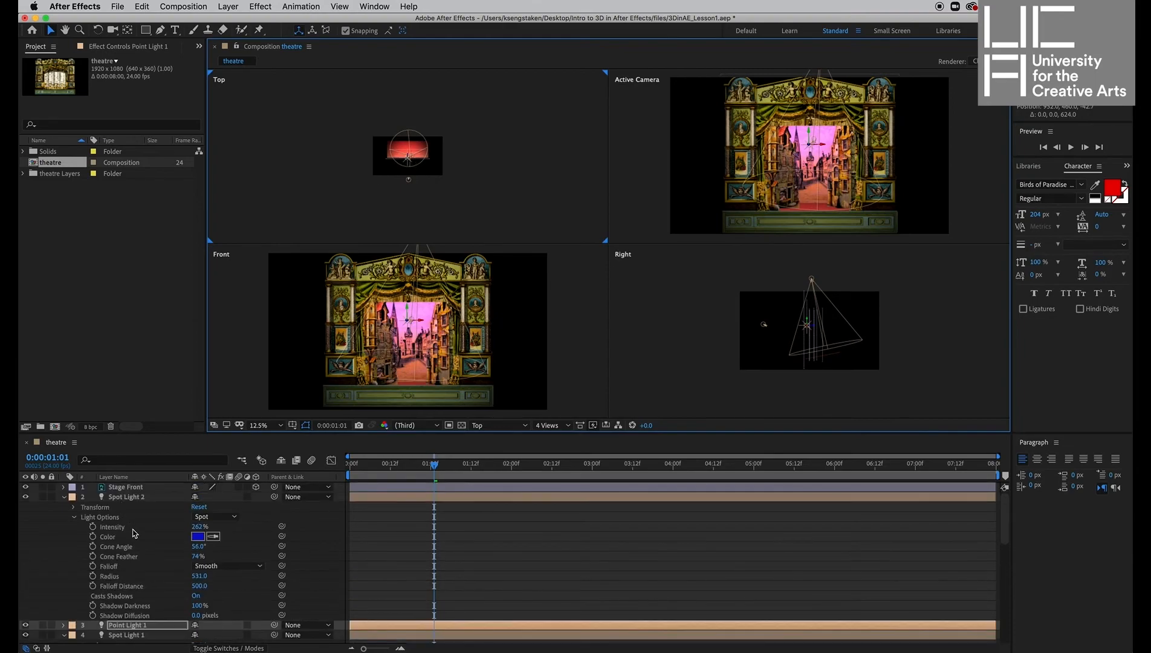
{"action": "scroll", "coordinate": [121, 578], "scroll_direction": "down", "scroll_amount": 3}
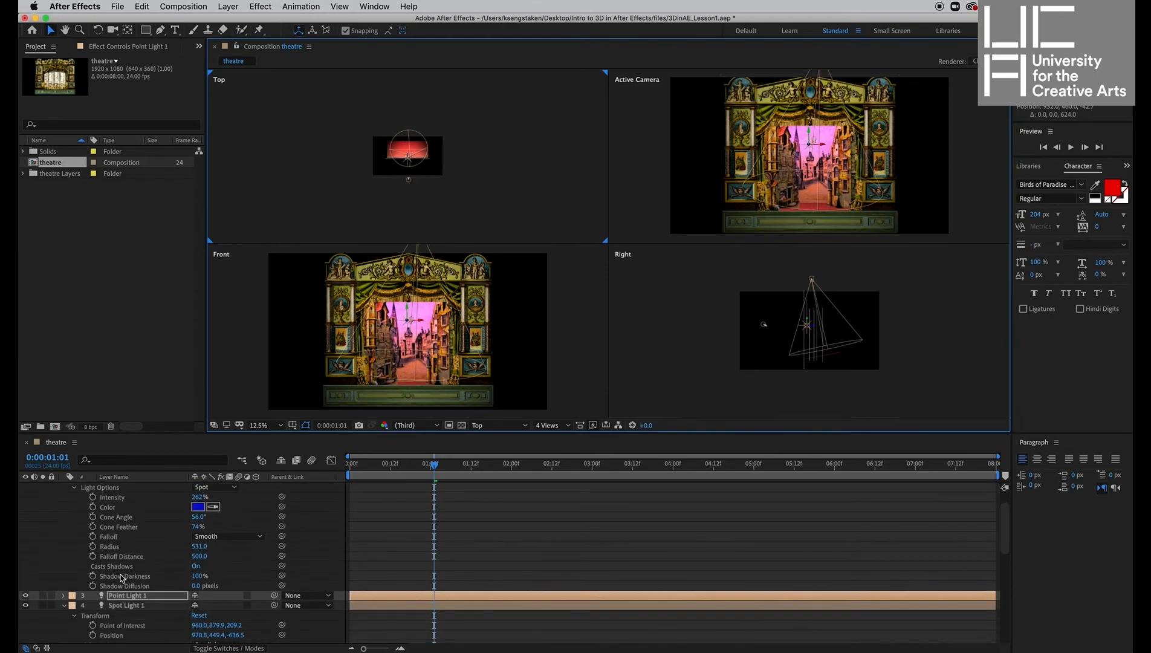
{"action": "left_click", "coordinate": [64, 596]}
{"action": "scroll", "coordinate": [75, 578], "scroll_direction": "down", "scroll_amount": 5}
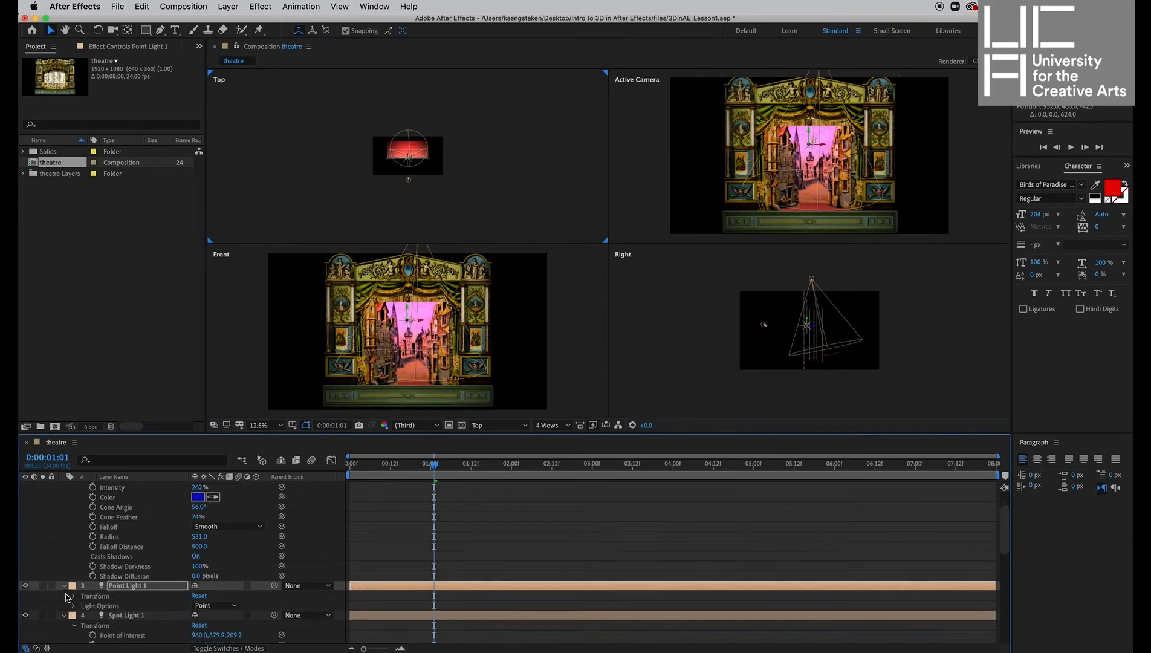
{"action": "left_click", "coordinate": [74, 547]}
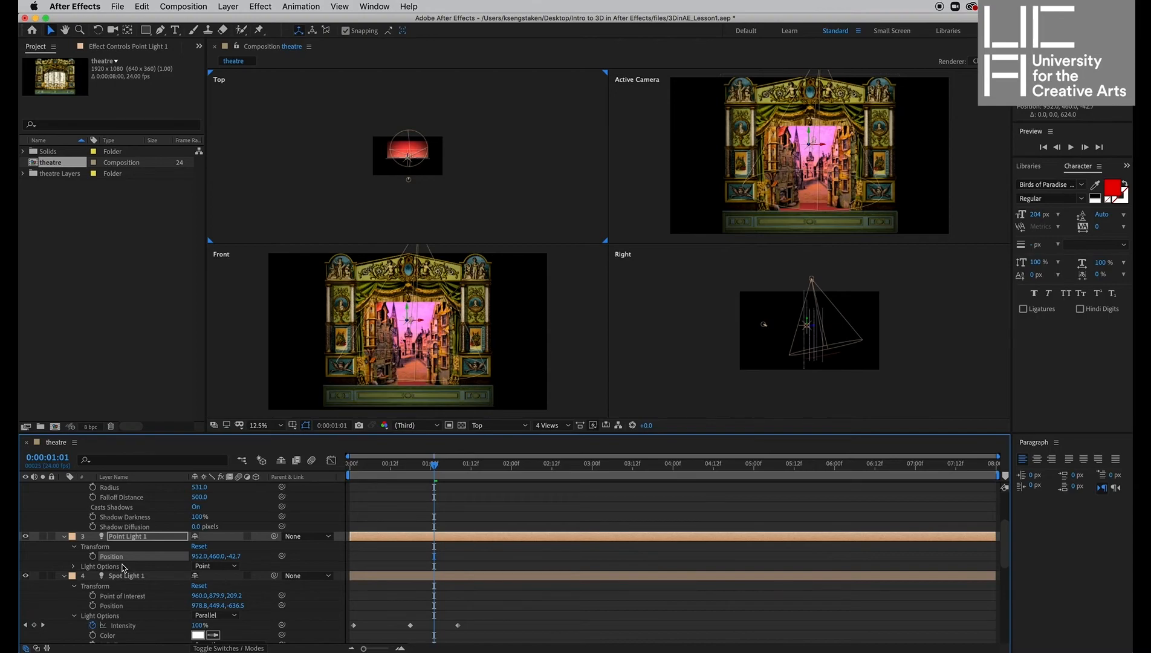
{"action": "left_click", "coordinate": [74, 566]}
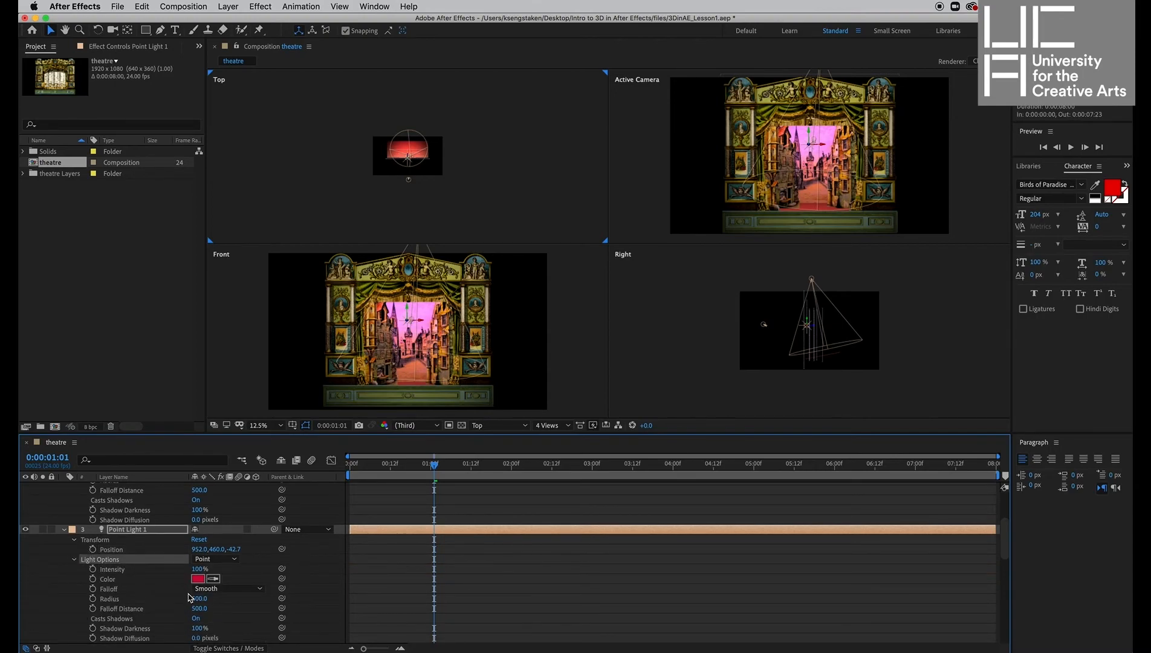
{"action": "left_click_drag", "start_coordinate": [198, 600], "coordinate": [132, 610]}
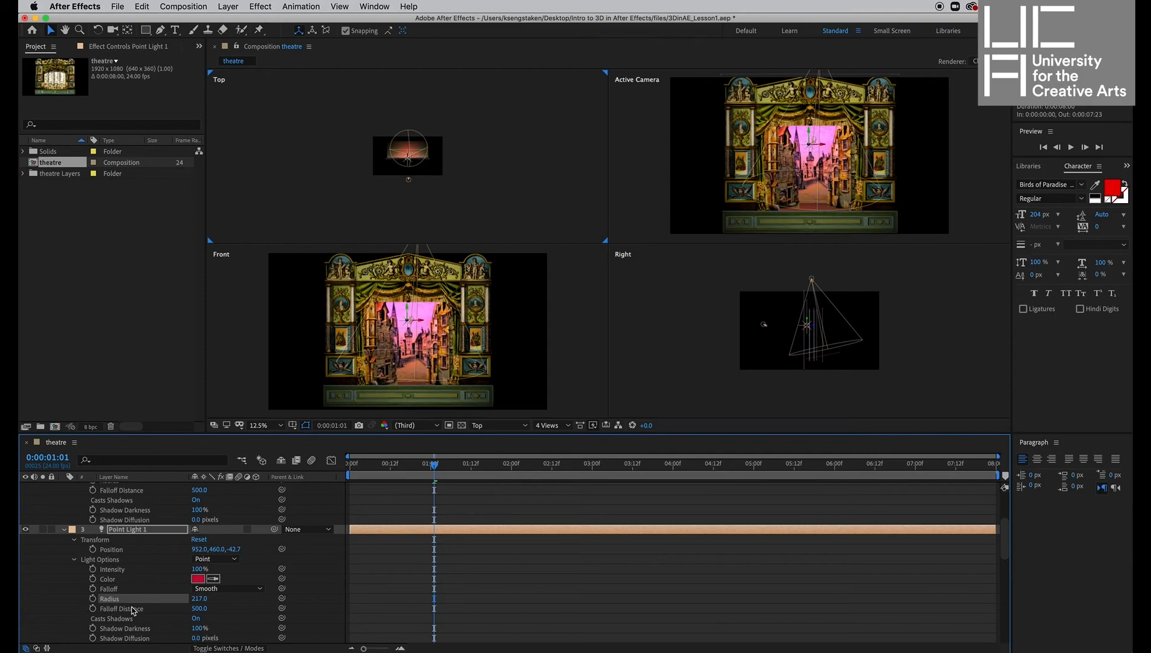
{"action": "left_click_drag", "start_coordinate": [199, 597], "coordinate": [60, 598]}
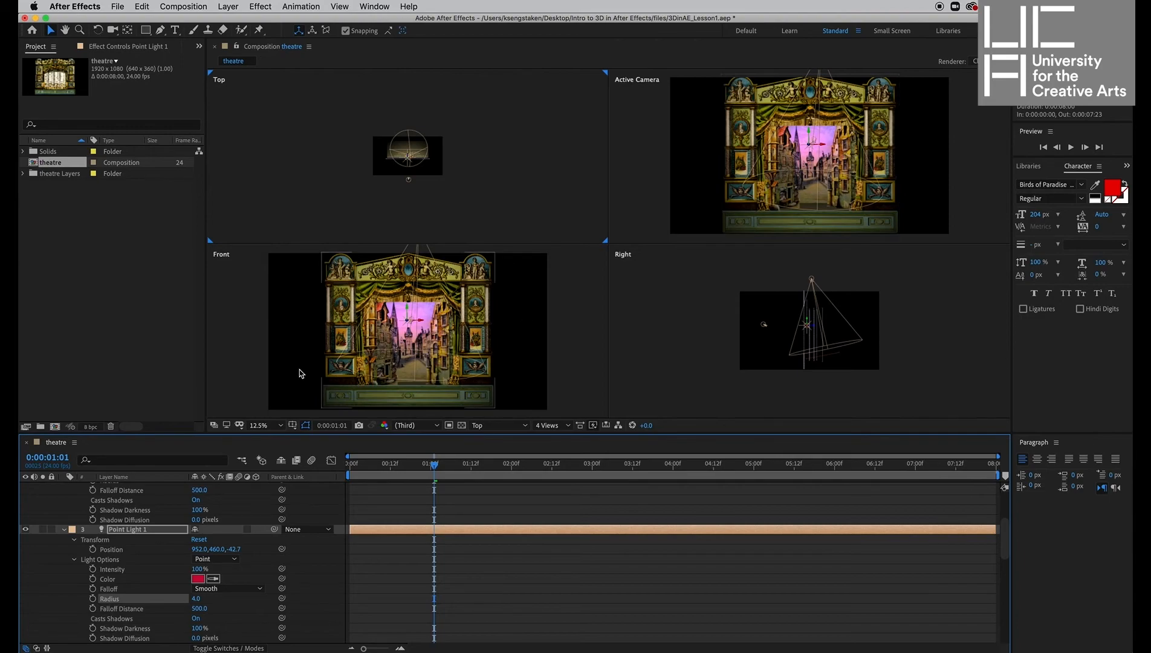
- Try the point light's falloff as None and return it to Smooth
{"action": "left_click", "coordinate": [211, 591]}
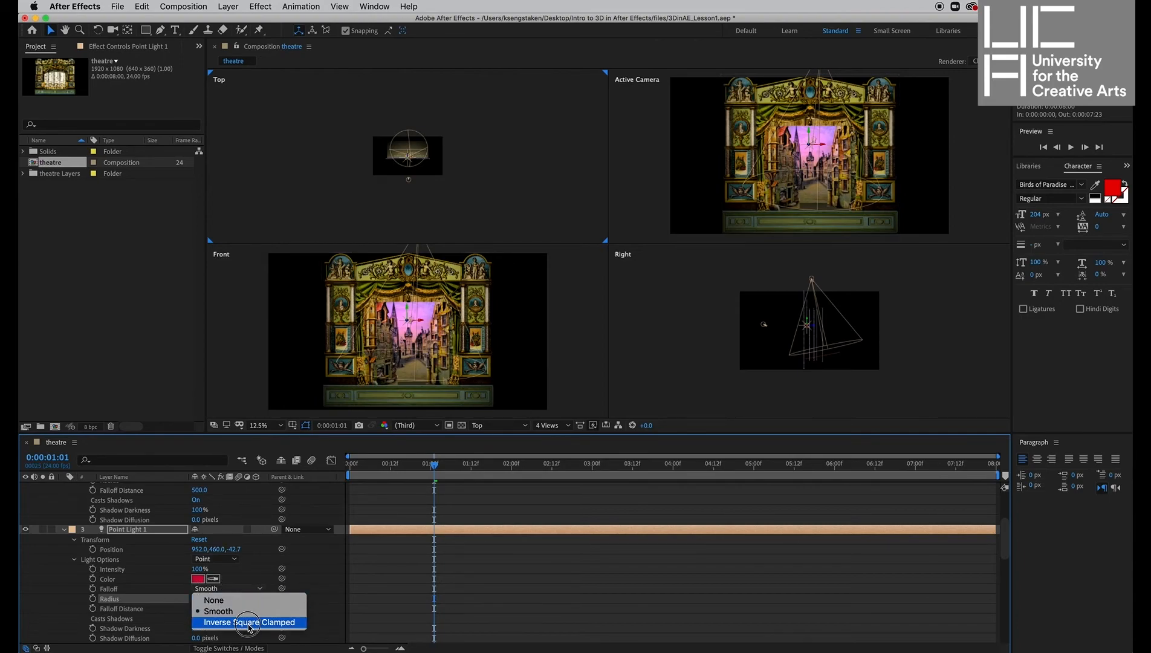
{"action": "left_click", "coordinate": [246, 605]}
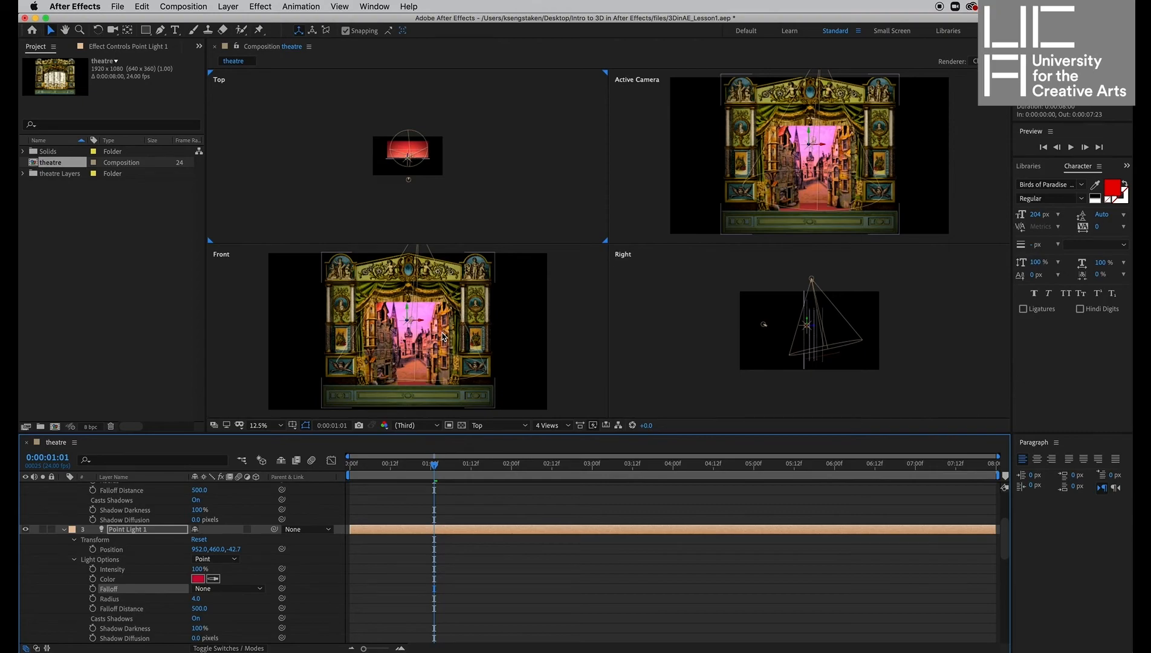
{"action": "left_click", "coordinate": [228, 588]}
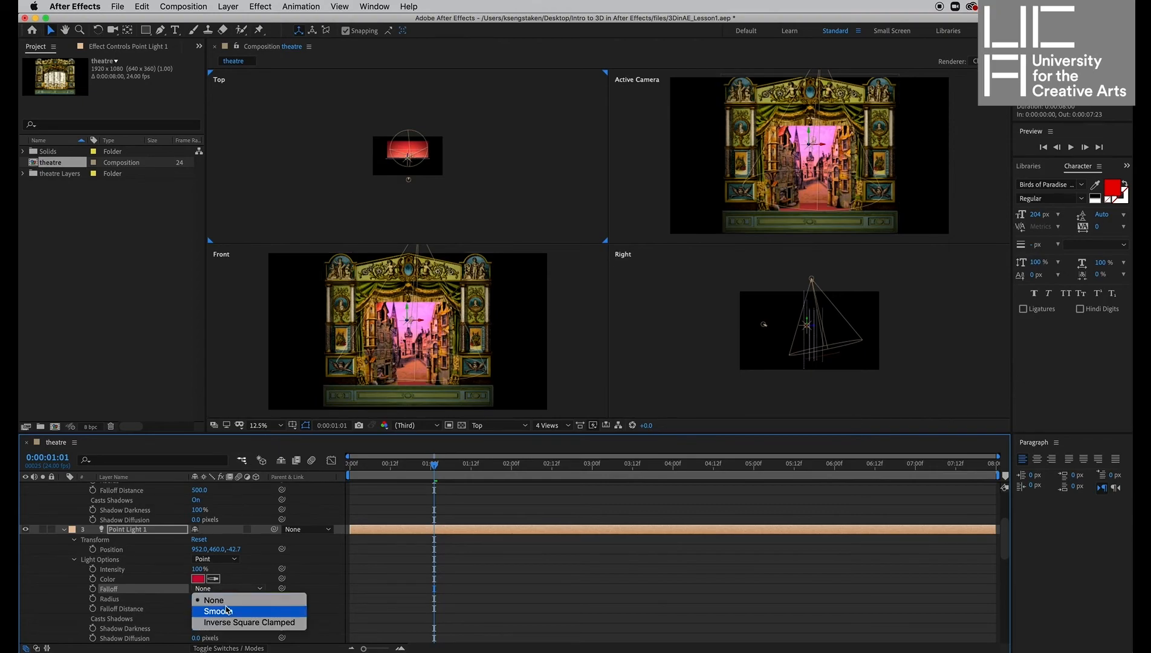
{"action": "left_click", "coordinate": [226, 610]}
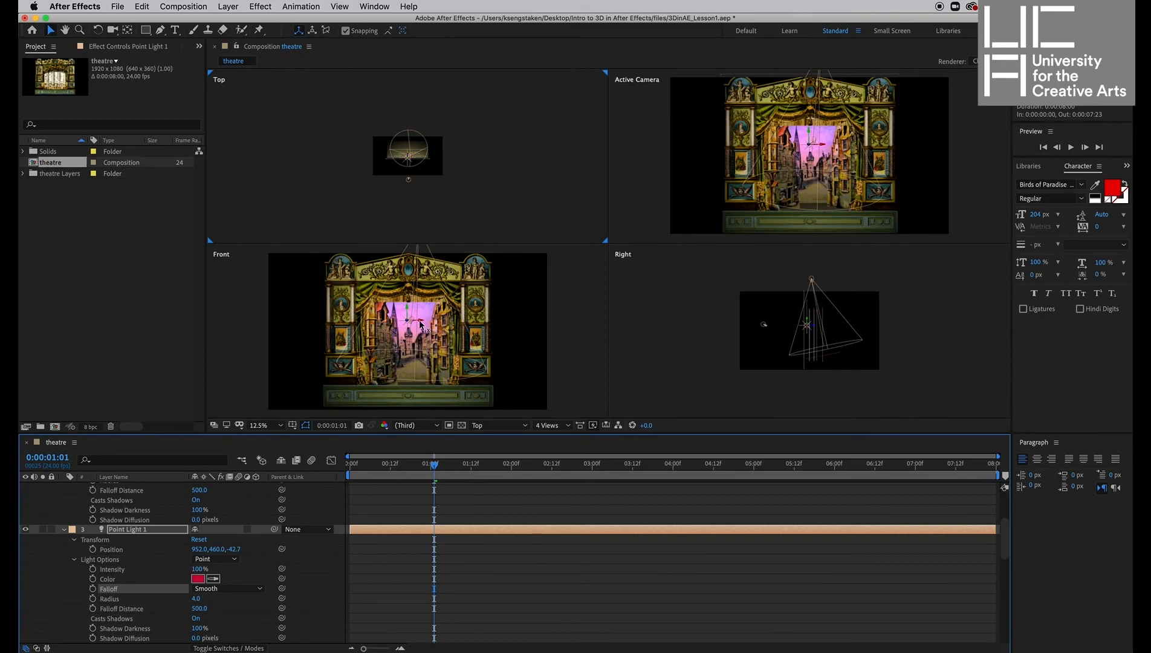
- Move the point light down to the middle of the stage floor, at about 924, 760, -42.7
{"action": "left_click_drag", "start_coordinate": [421, 325], "coordinate": [377, 323]}
{"action": "left_click", "coordinate": [422, 339]}
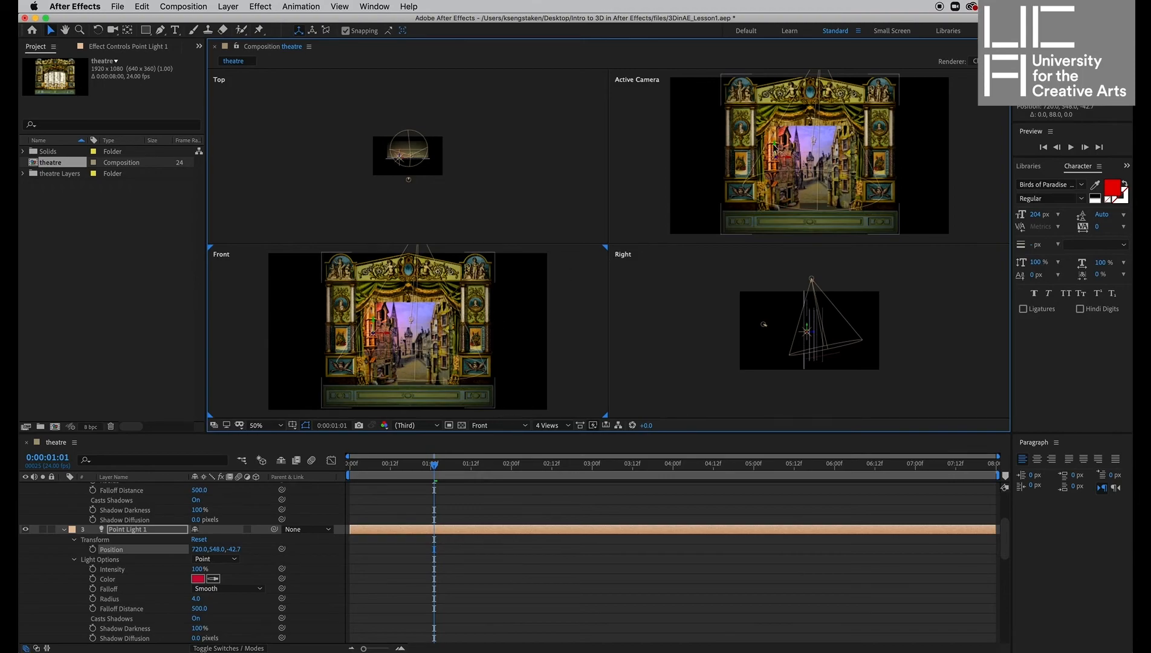
{"action": "left_click_drag", "start_coordinate": [777, 148], "coordinate": [812, 195]}
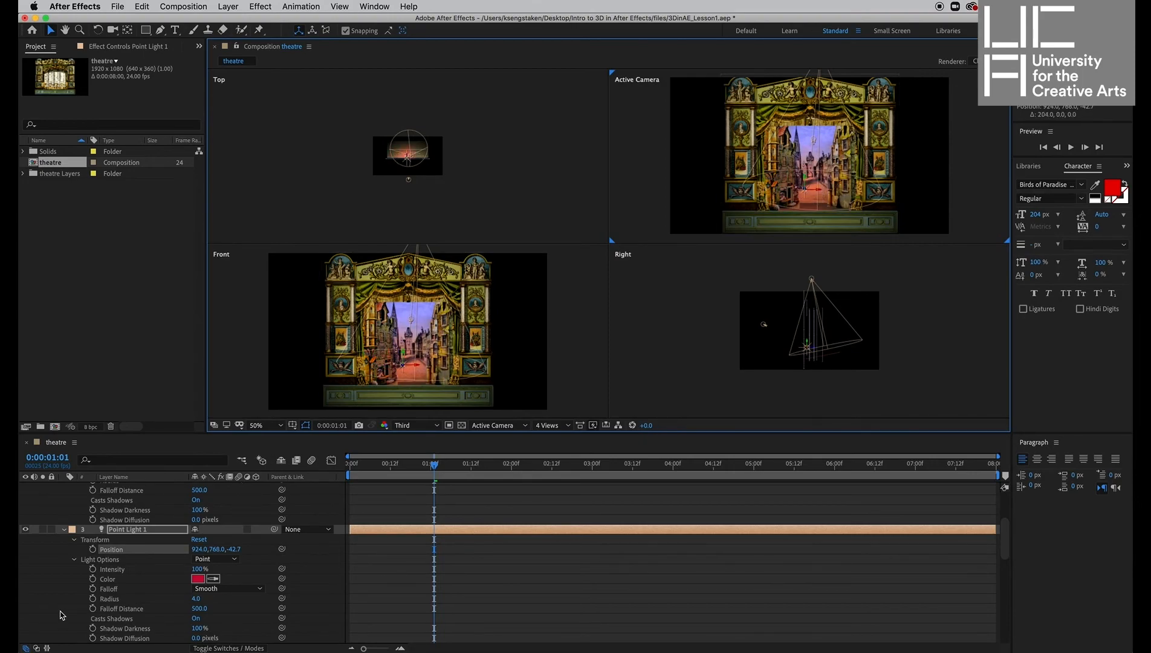
- Add the expression wiggle(2,50) to the point light's intensity and preview the flicker
{"action": "left_click", "coordinate": [92, 570], "text": "alt"}
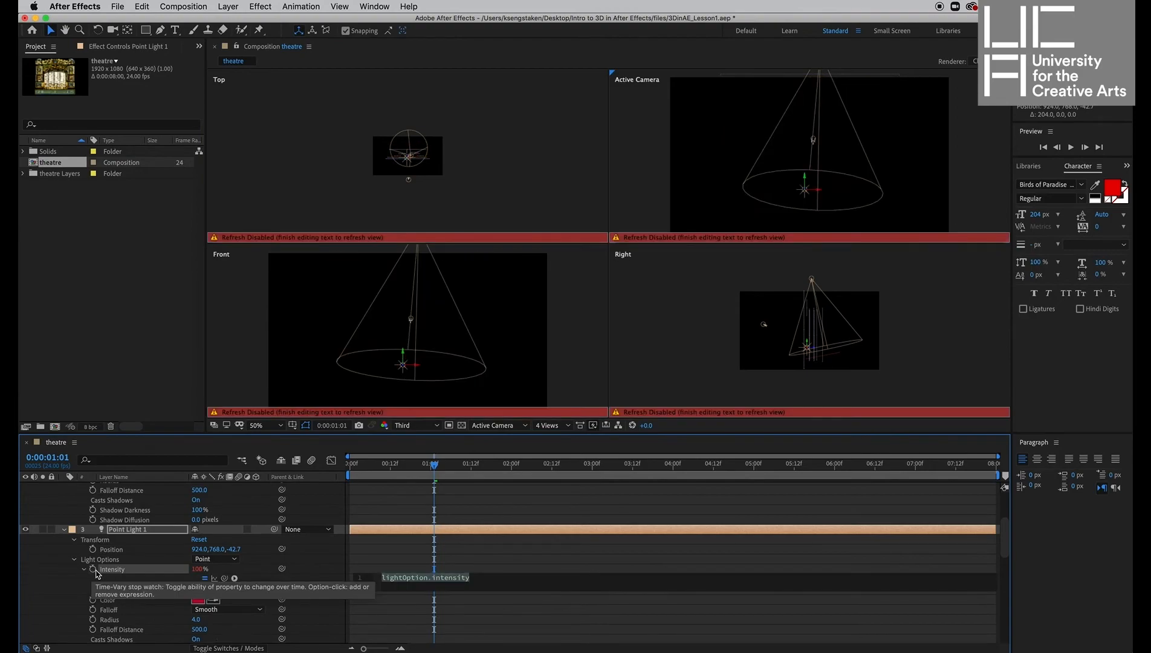
{"action": "type", "text": "w"}
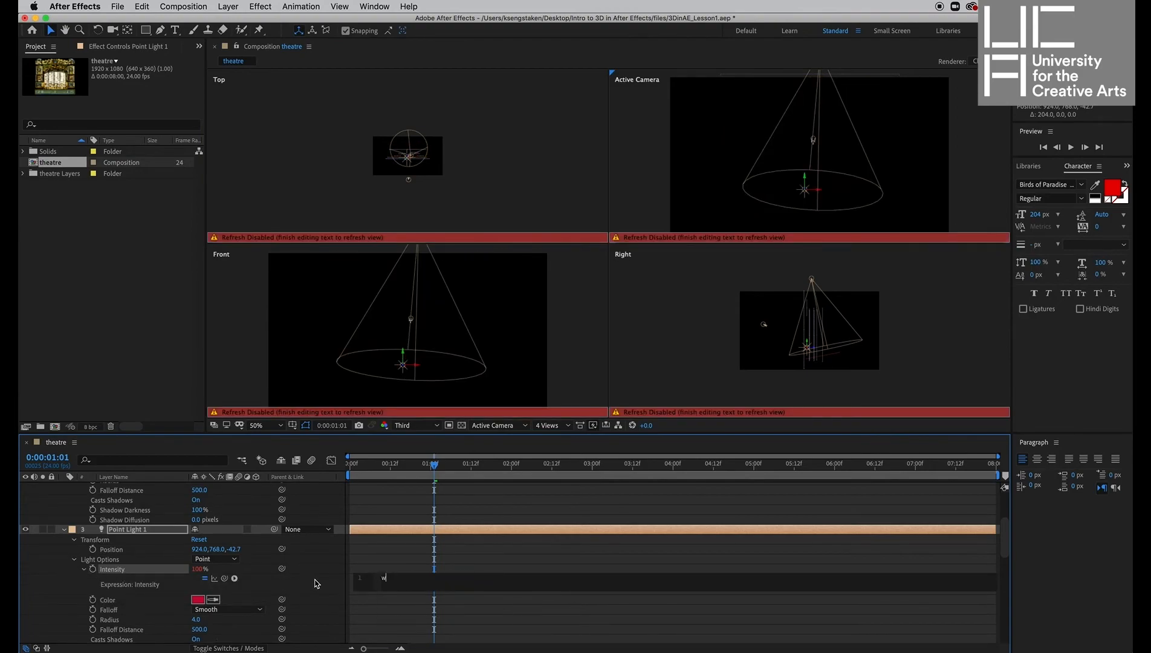
{"action": "type", "text": "ig"}
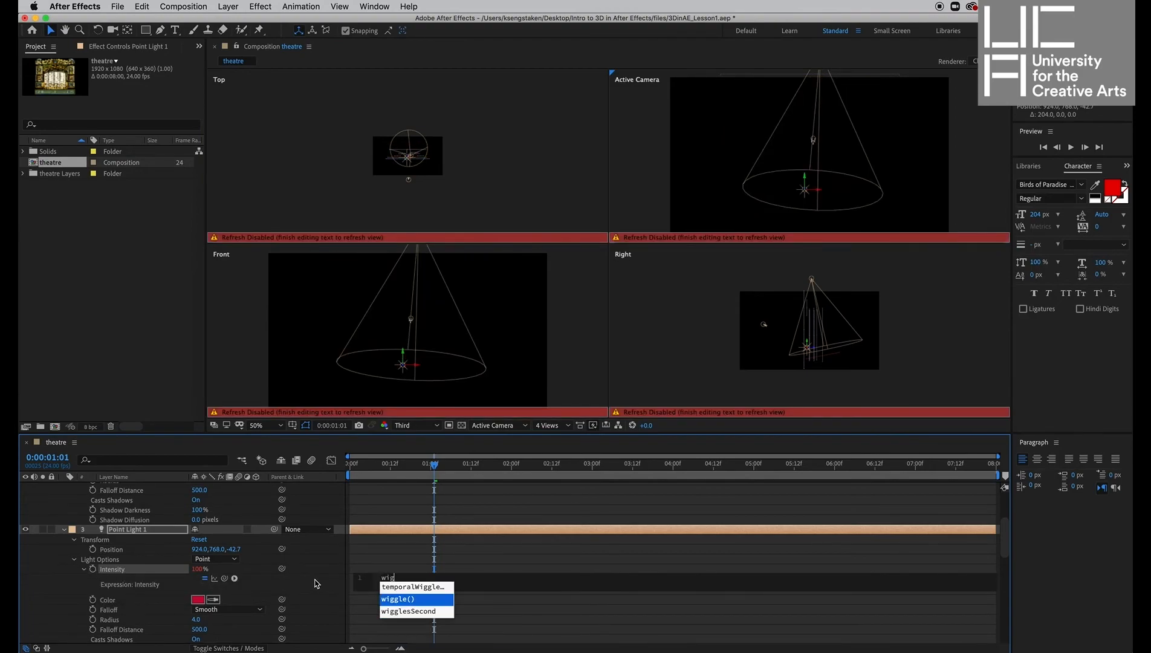
{"action": "type", "text": "gle"}
{"action": "key", "text": "Return"}
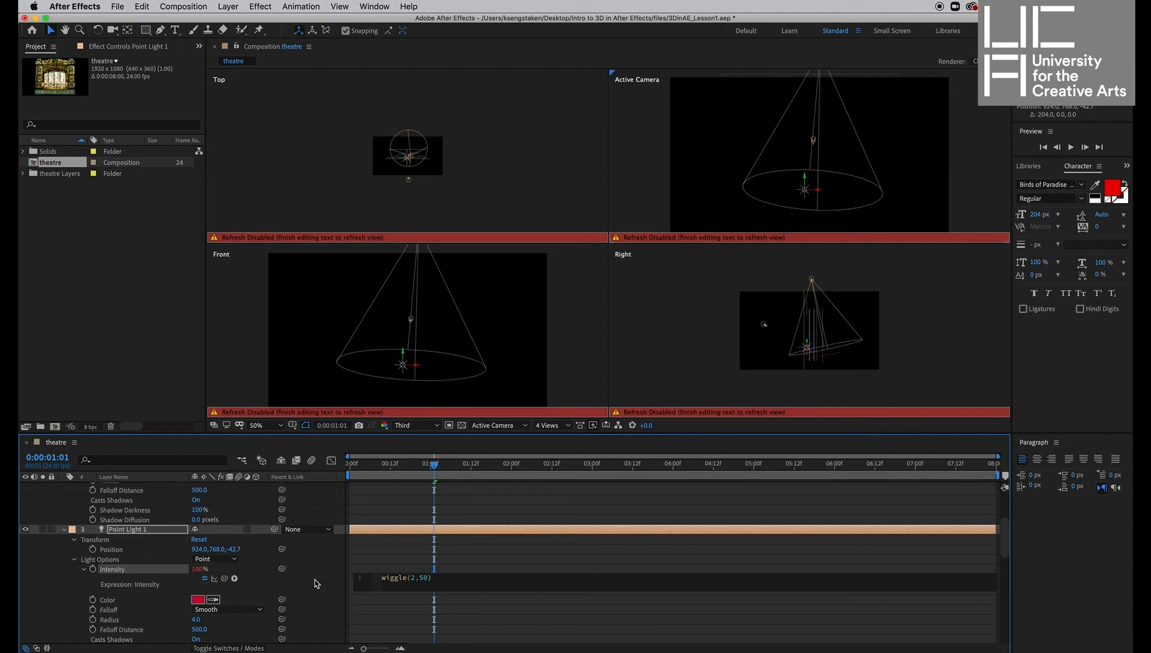
{"action": "left_click", "coordinate": [414, 540]}
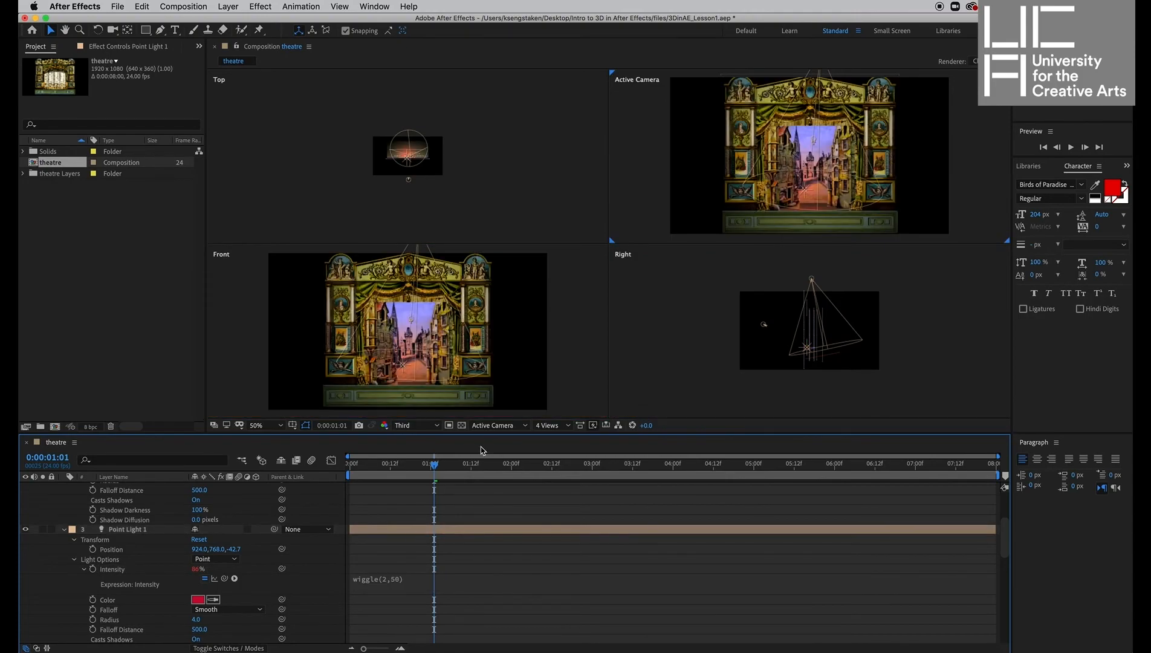
{"action": "key", "text": "space"}
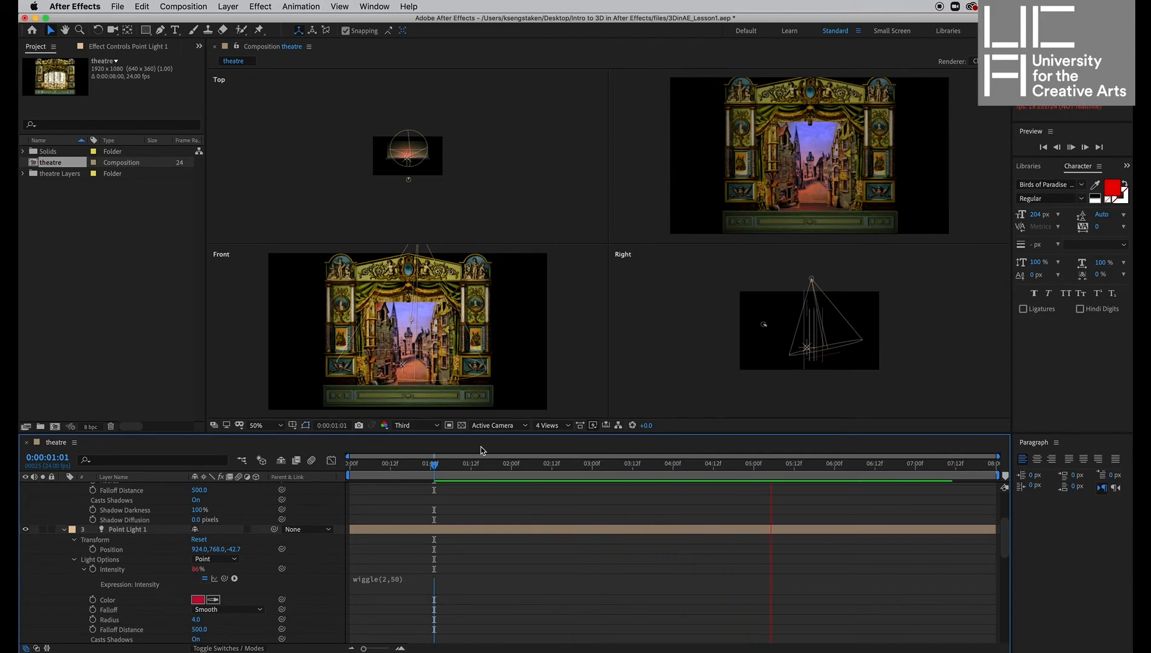
{"action": "key", "text": "space"}
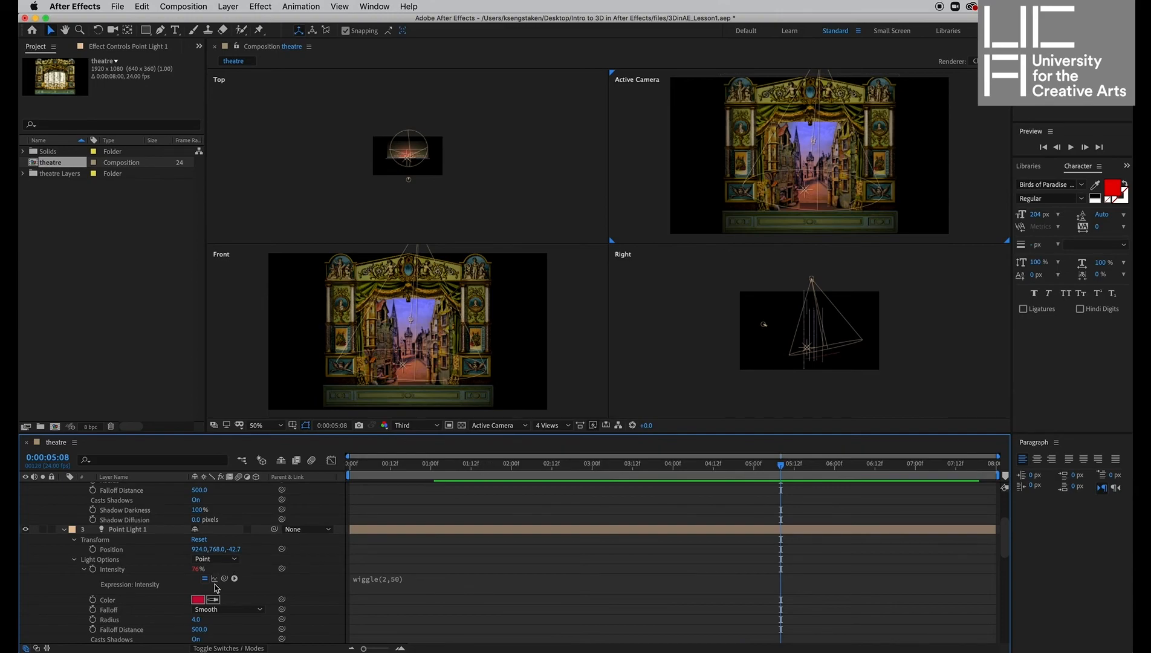
- Set the point light's radius to 15 and its falloff distance to 323, and preview the animation
{"action": "scroll", "coordinate": [218, 590], "scroll_direction": "down", "scroll_amount": 2}
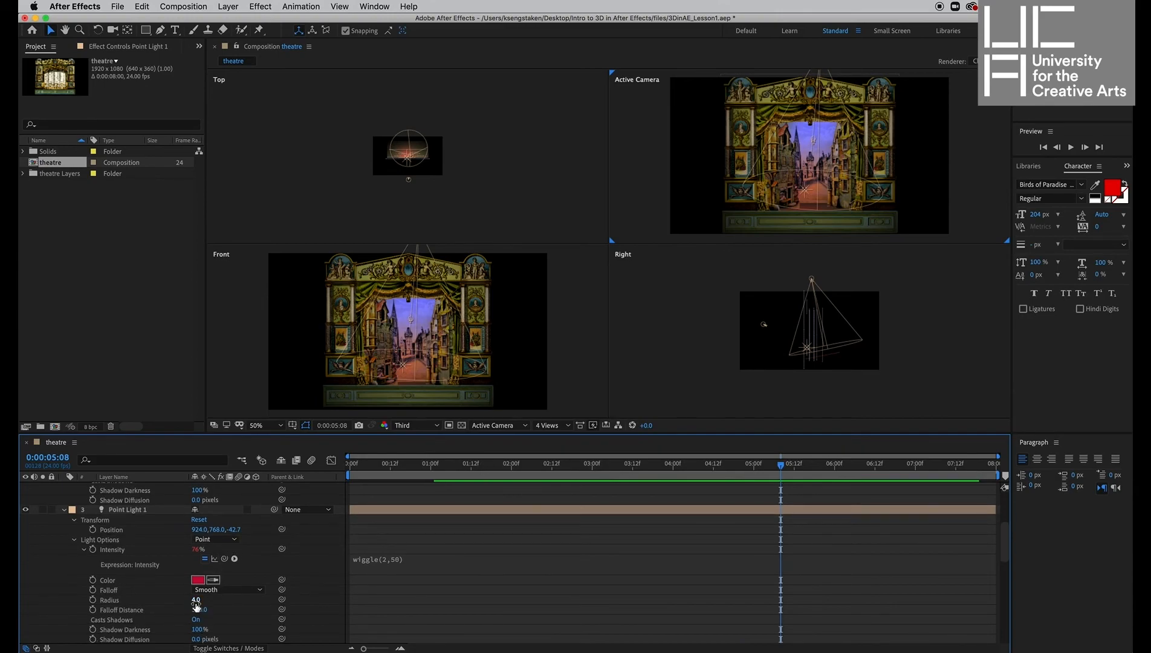
{"action": "left_click_drag", "start_coordinate": [195, 600], "coordinate": [164, 605]}
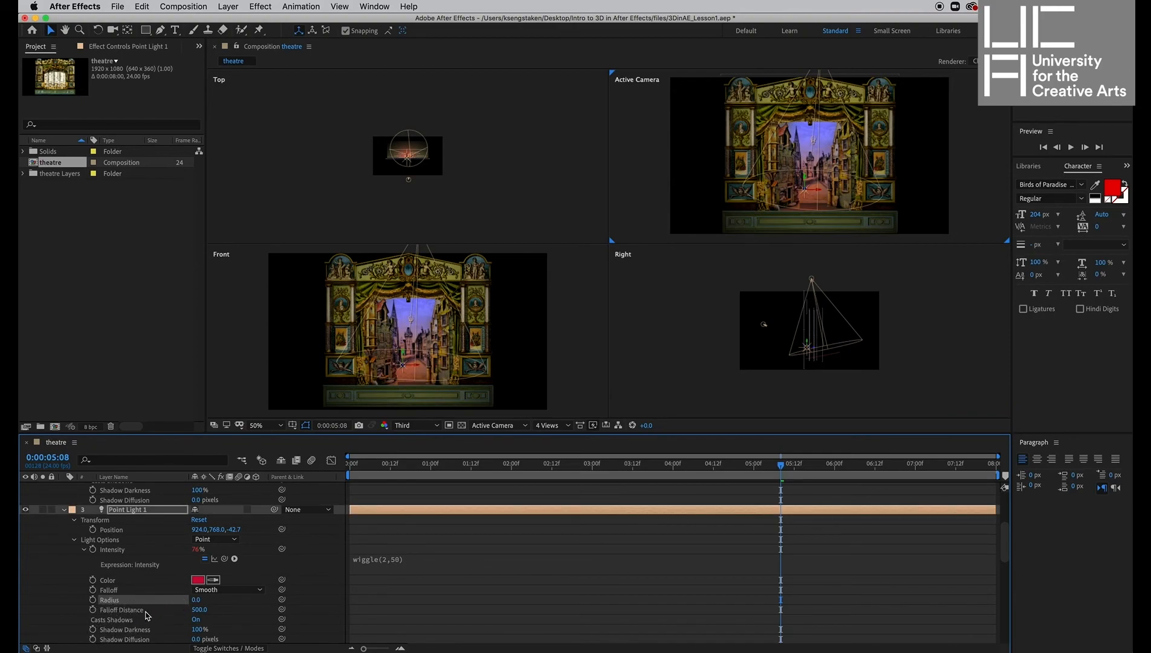
{"action": "left_click_drag", "start_coordinate": [196, 599], "coordinate": [94, 609]}
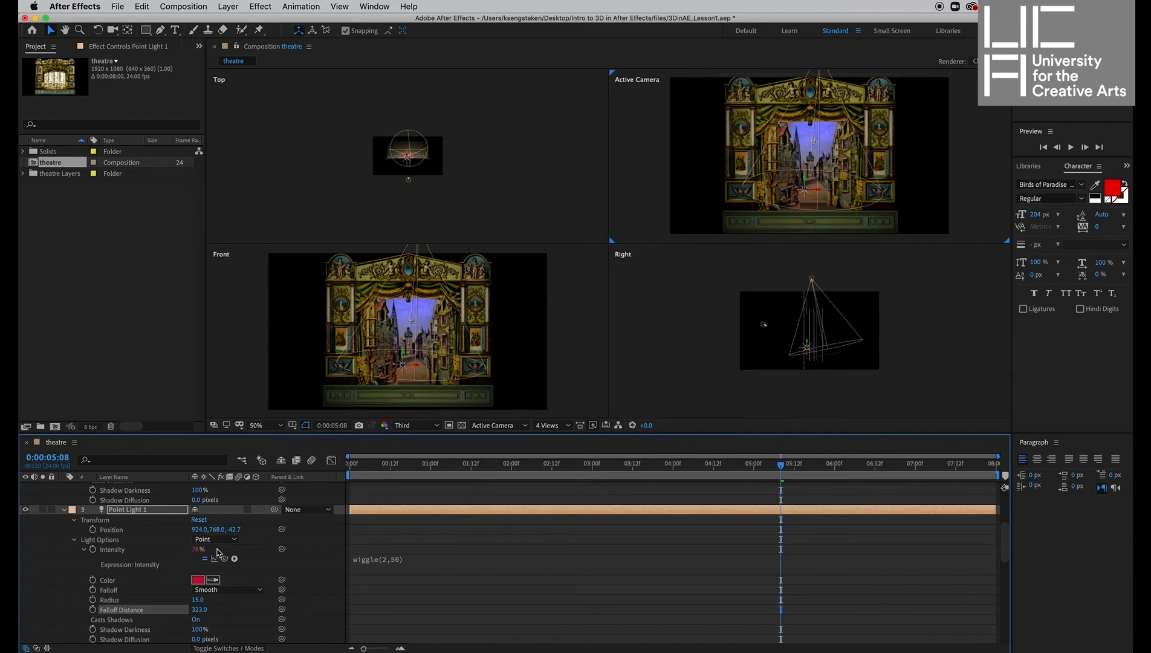
{"action": "key", "text": "space"}
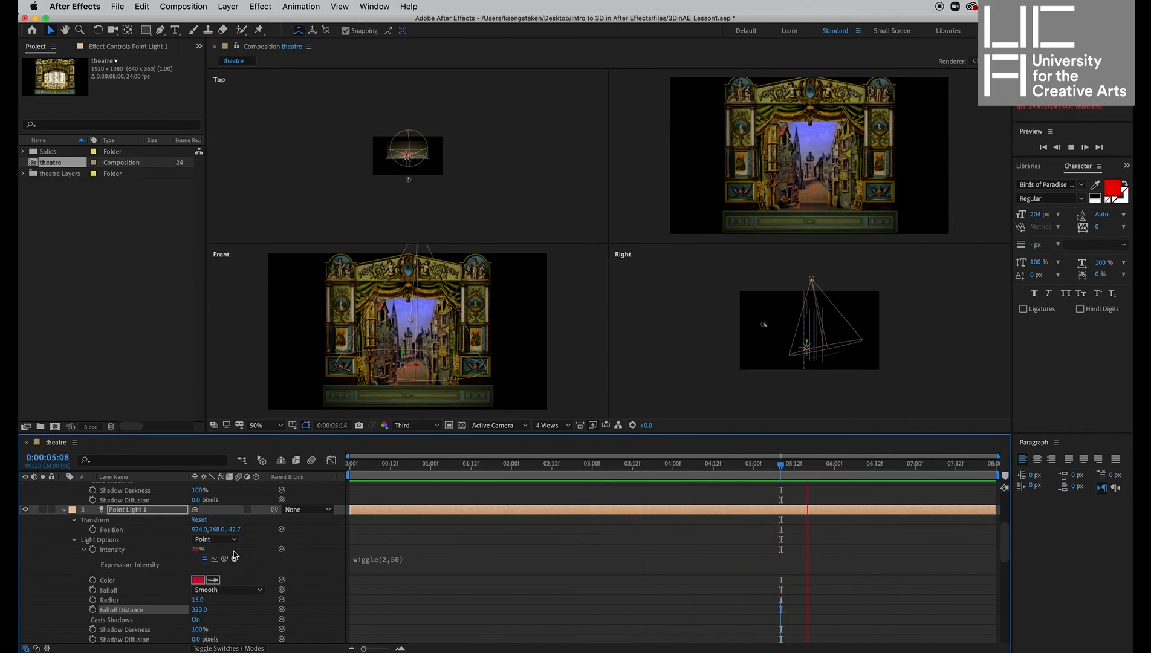
{"action": "key", "text": "space"}
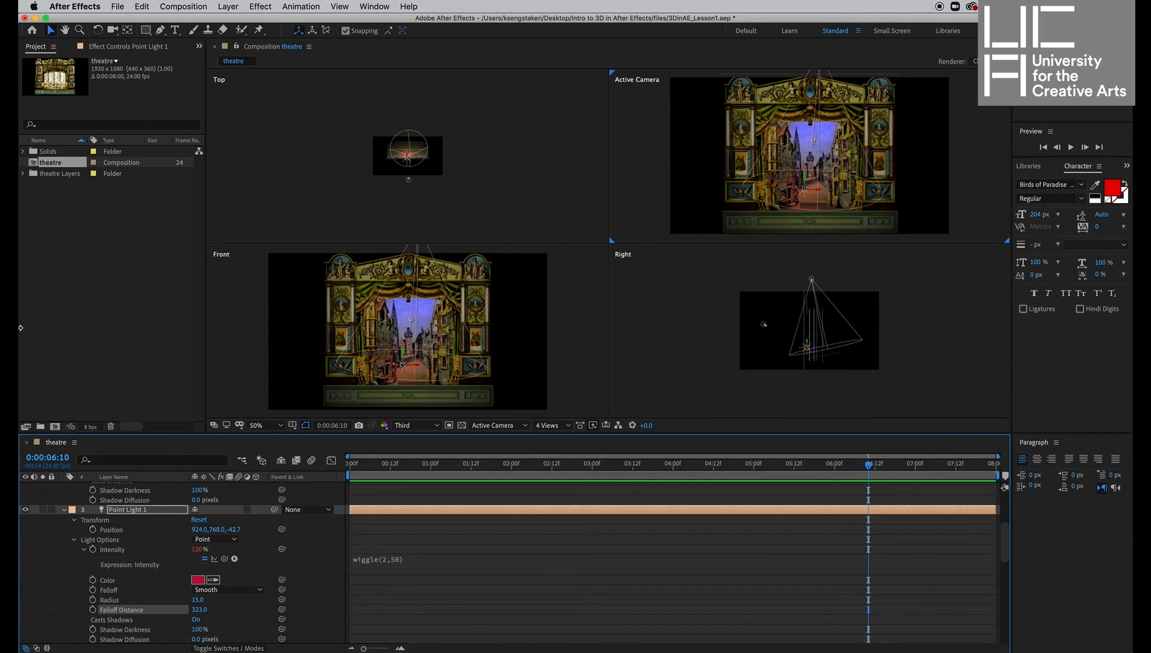
- Create a new ambient light with the green color 08CB32 at 100% intensity
{"action": "left_click", "coordinate": [228, 6]}
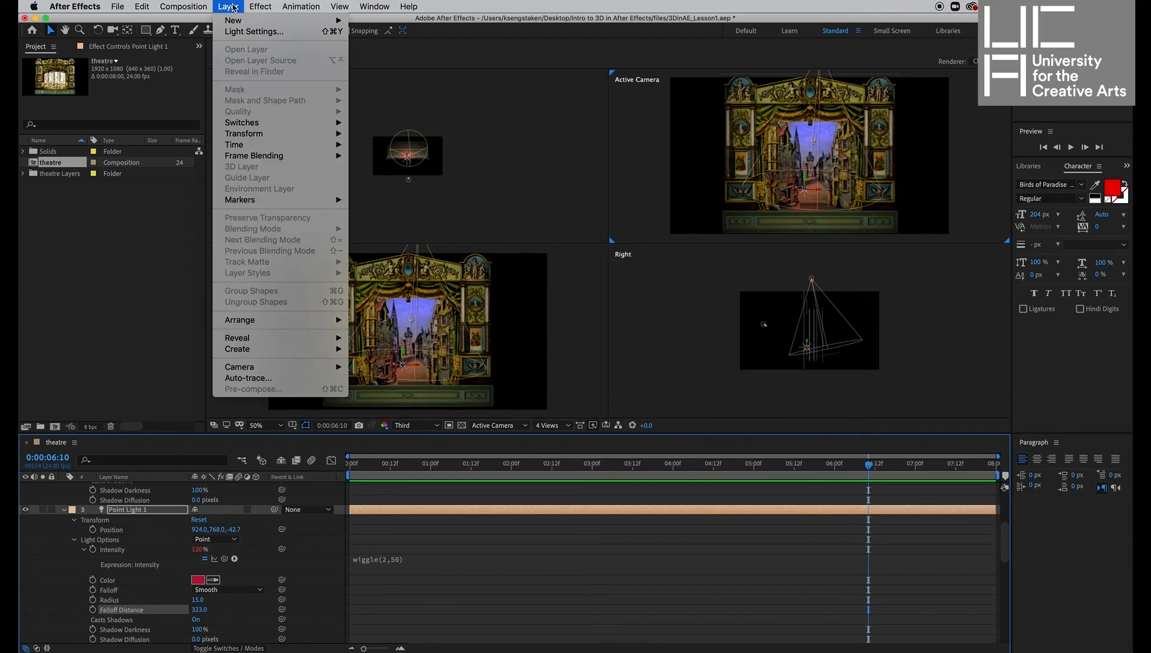
{"action": "mouse_move", "coordinate": [242, 26]}
{"action": "left_click", "coordinate": [373, 46]}
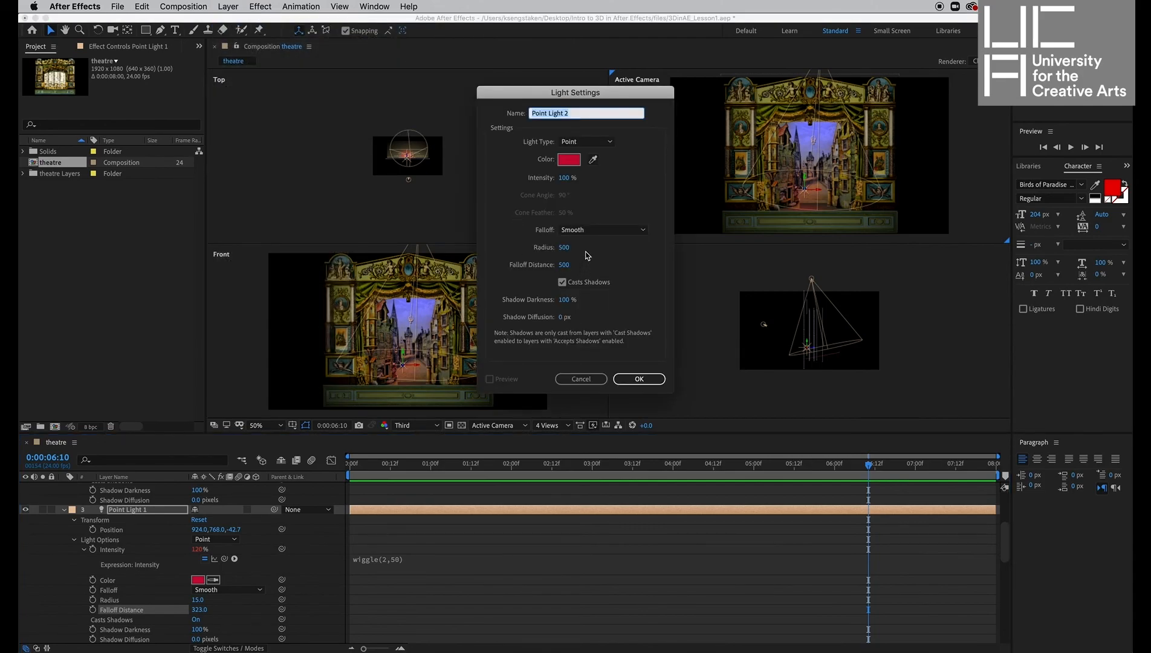
{"action": "left_click", "coordinate": [588, 142]}
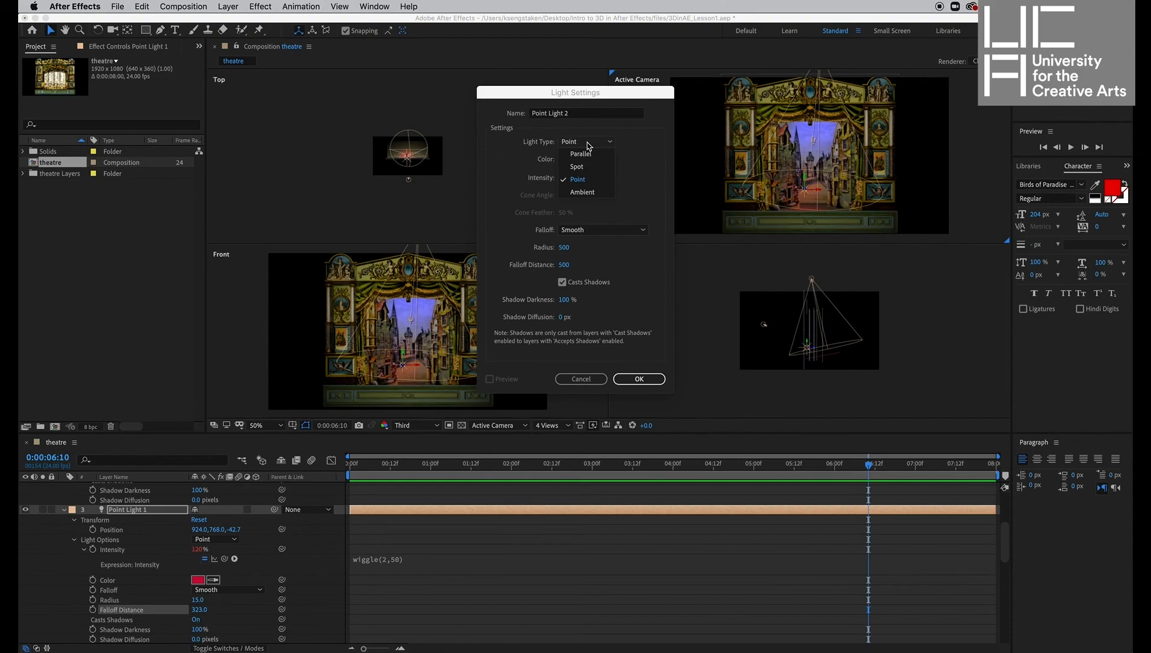
{"action": "left_click", "coordinate": [583, 192]}
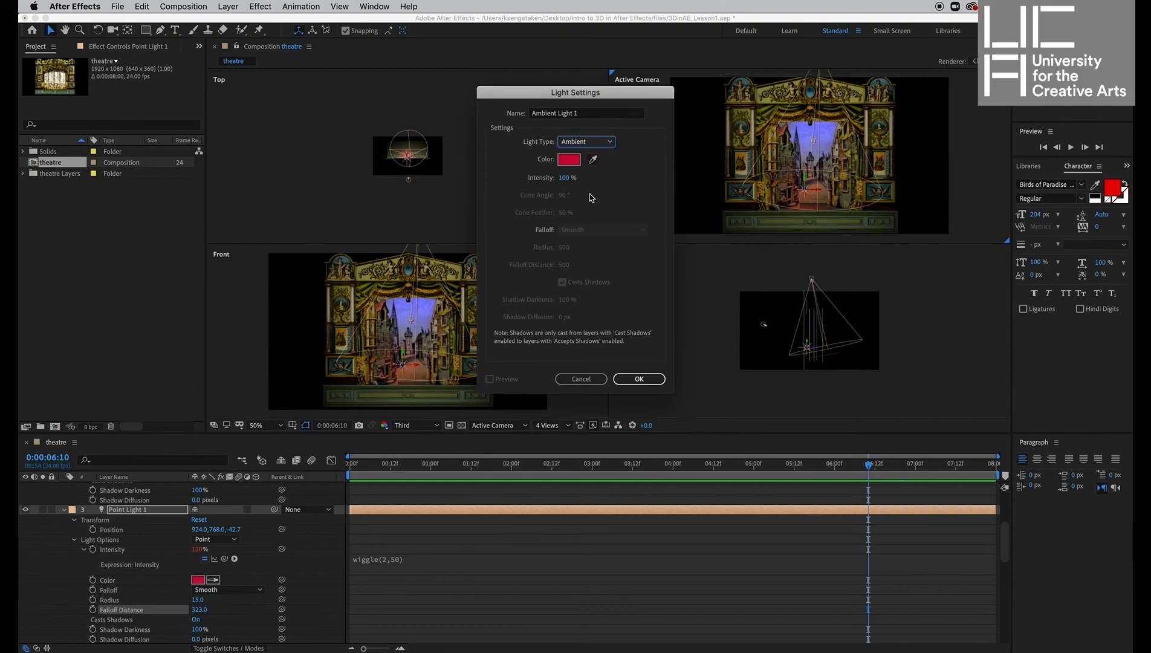
{"action": "left_click", "coordinate": [569, 159]}
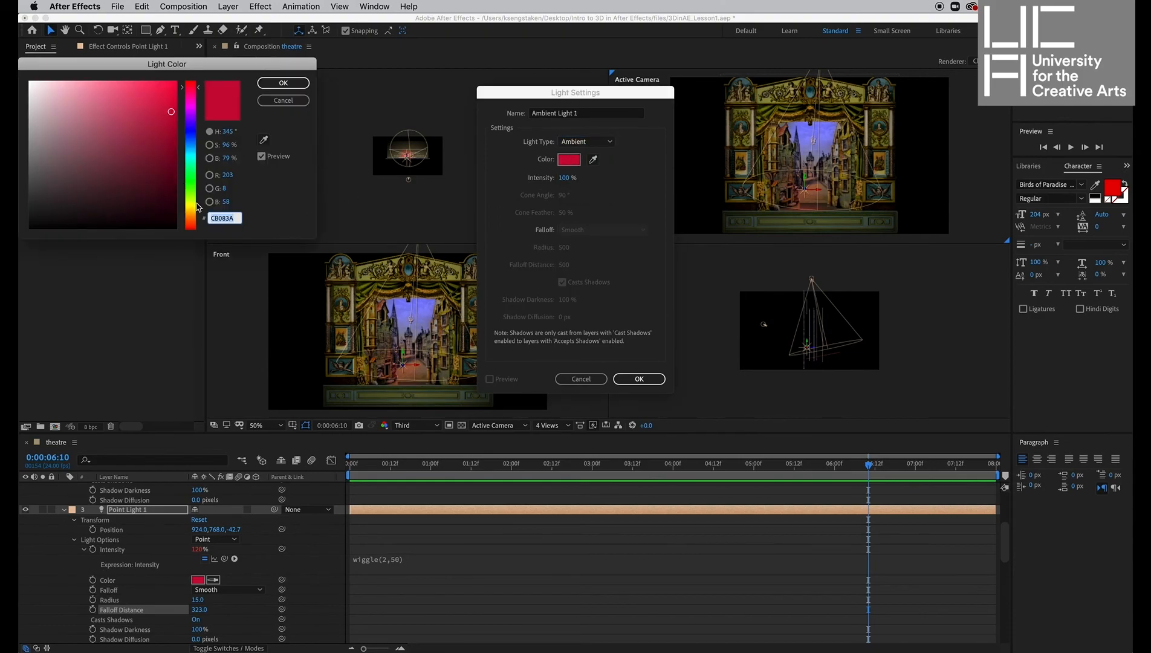
{"action": "left_click", "coordinate": [193, 211]}
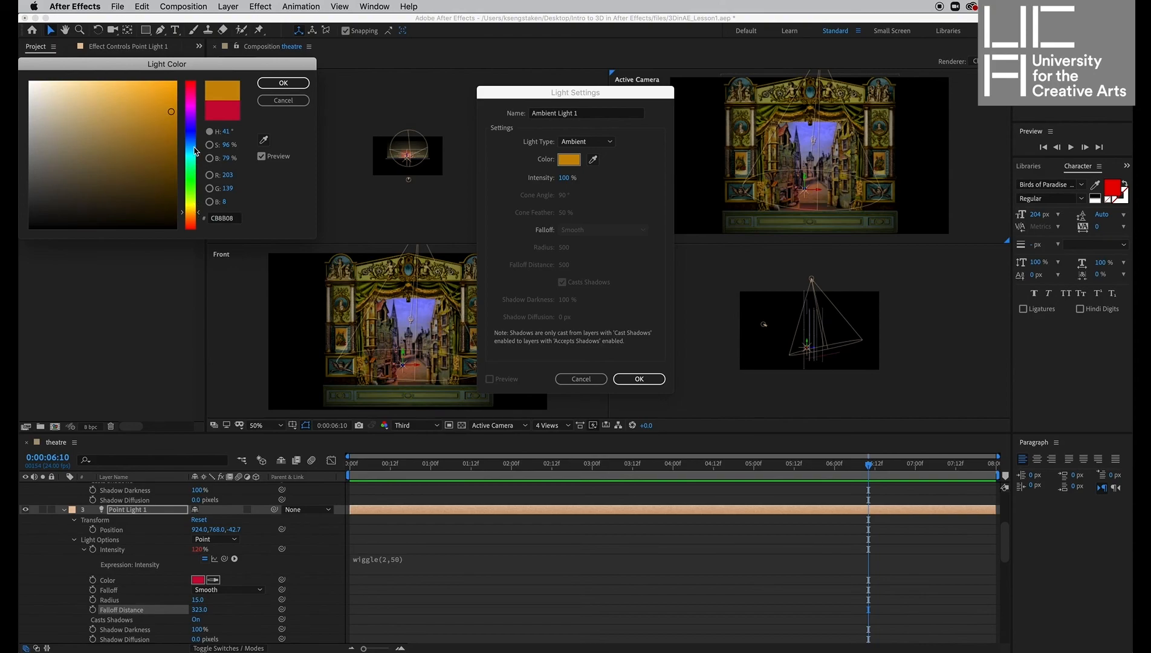
{"action": "left_click", "coordinate": [195, 179]}
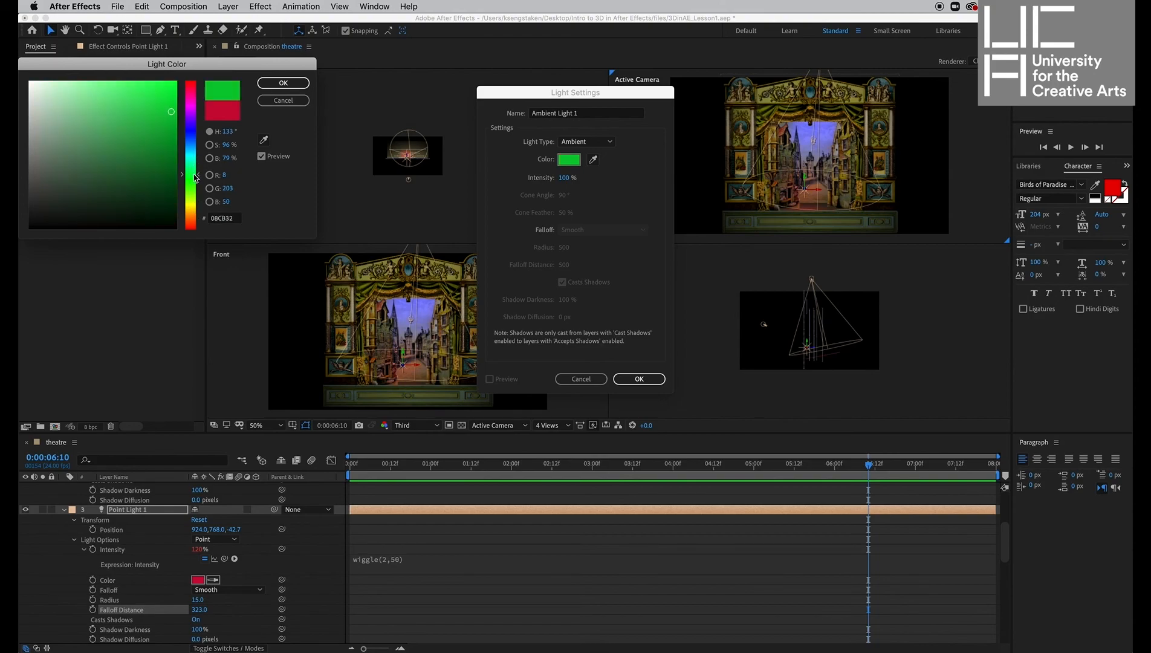
{"action": "left_click", "coordinate": [283, 83]}
{"action": "left_click", "coordinate": [642, 379]}
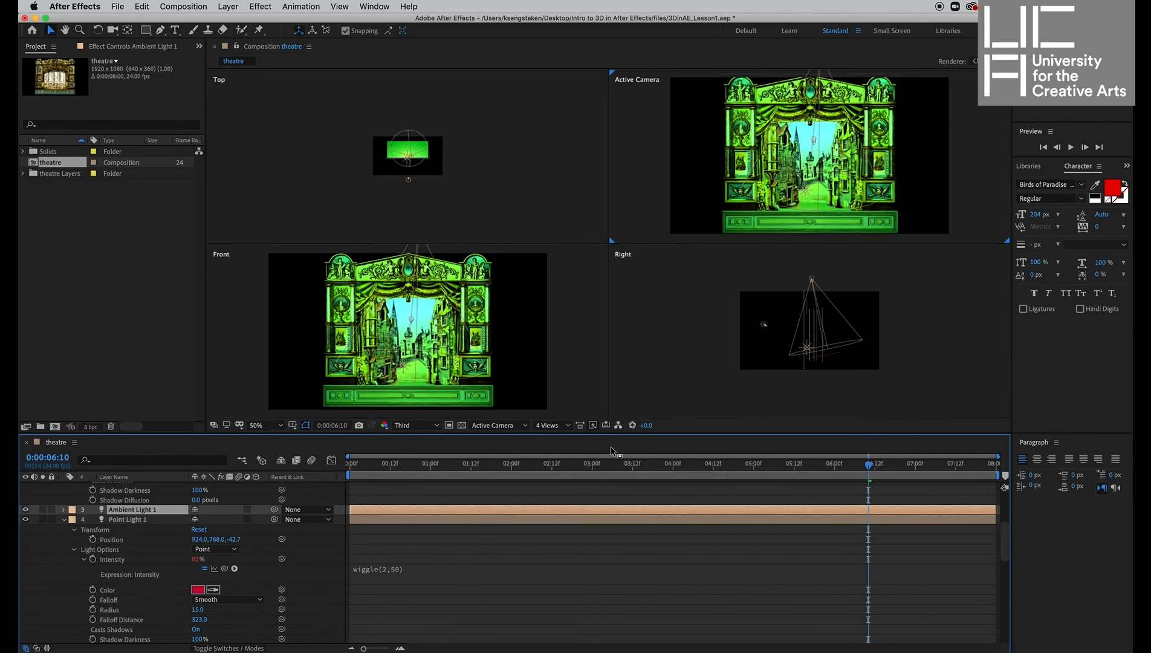
- Expand the ambient light's light options and reduce its intensity to 15%
{"action": "scroll", "coordinate": [550, 537], "scroll_direction": "up", "scroll_amount": 5}
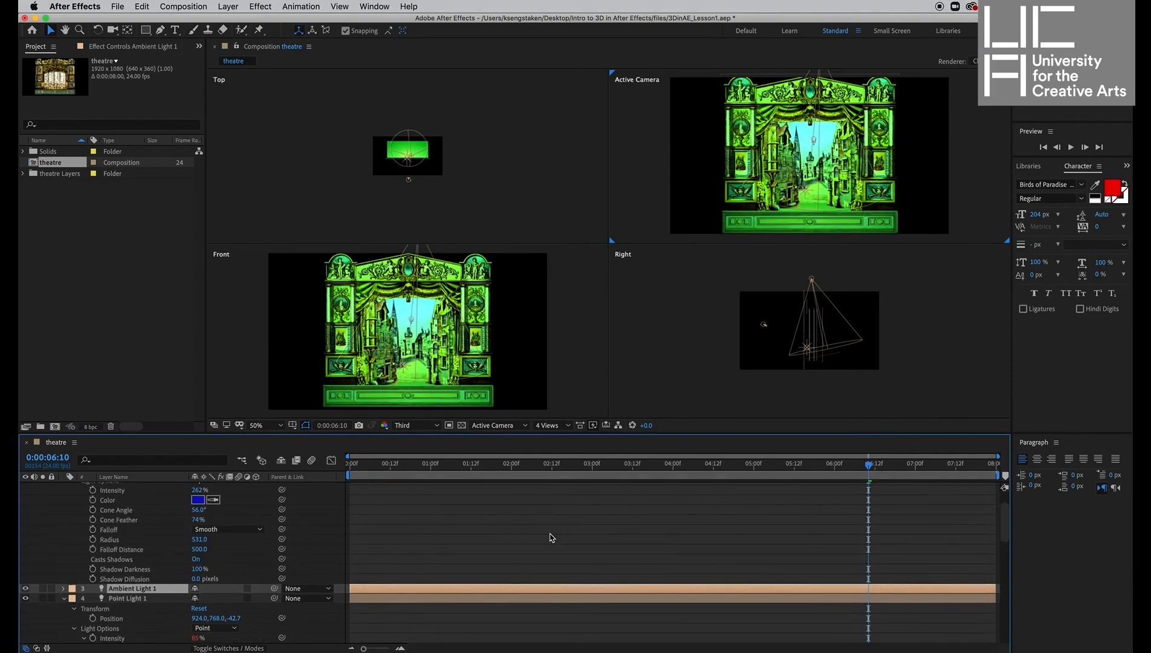
{"action": "scroll", "coordinate": [550, 537], "scroll_direction": "down", "scroll_amount": 3}
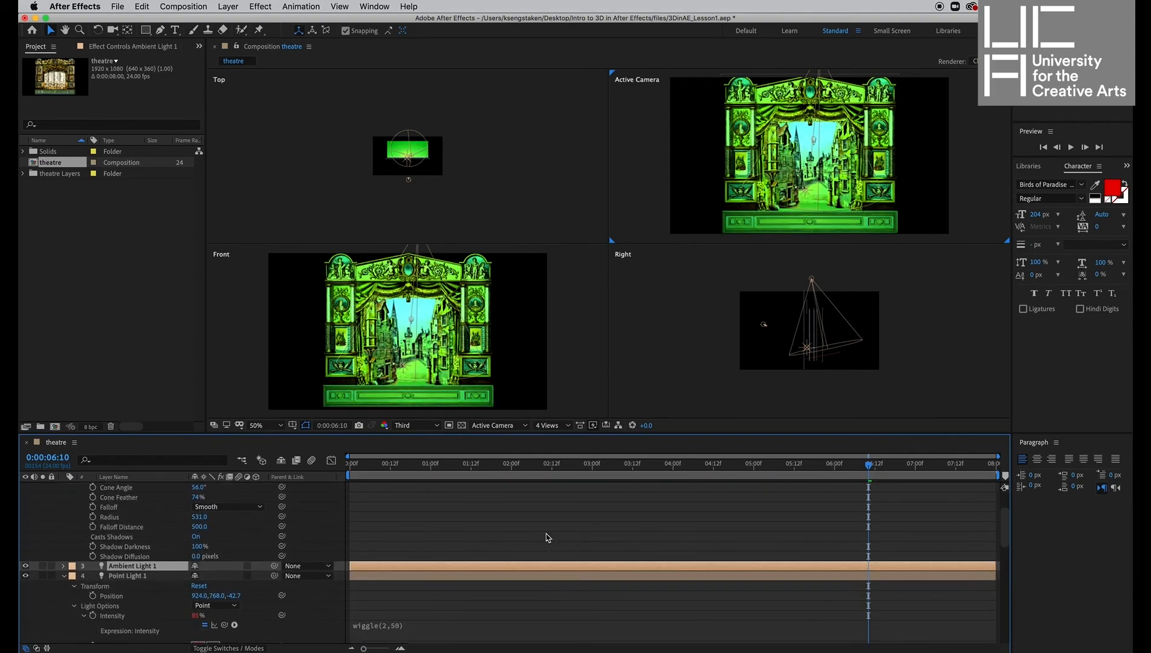
{"action": "left_click", "coordinate": [63, 566]}
{"action": "left_click", "coordinate": [79, 579]}
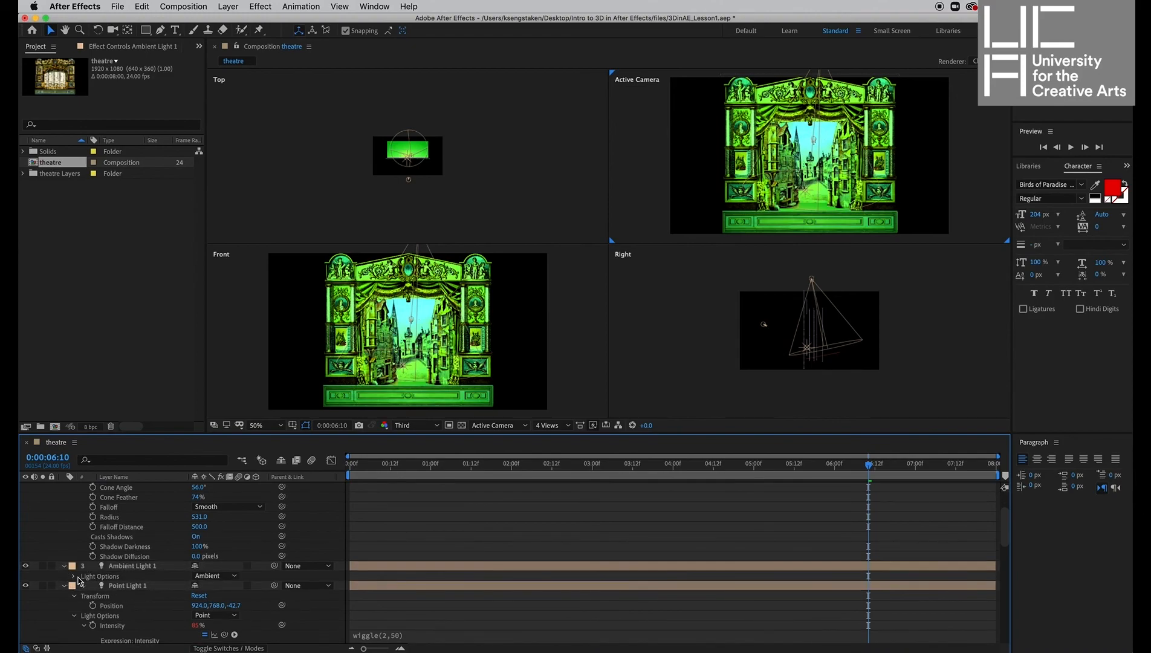
{"action": "left_click", "coordinate": [75, 579]}
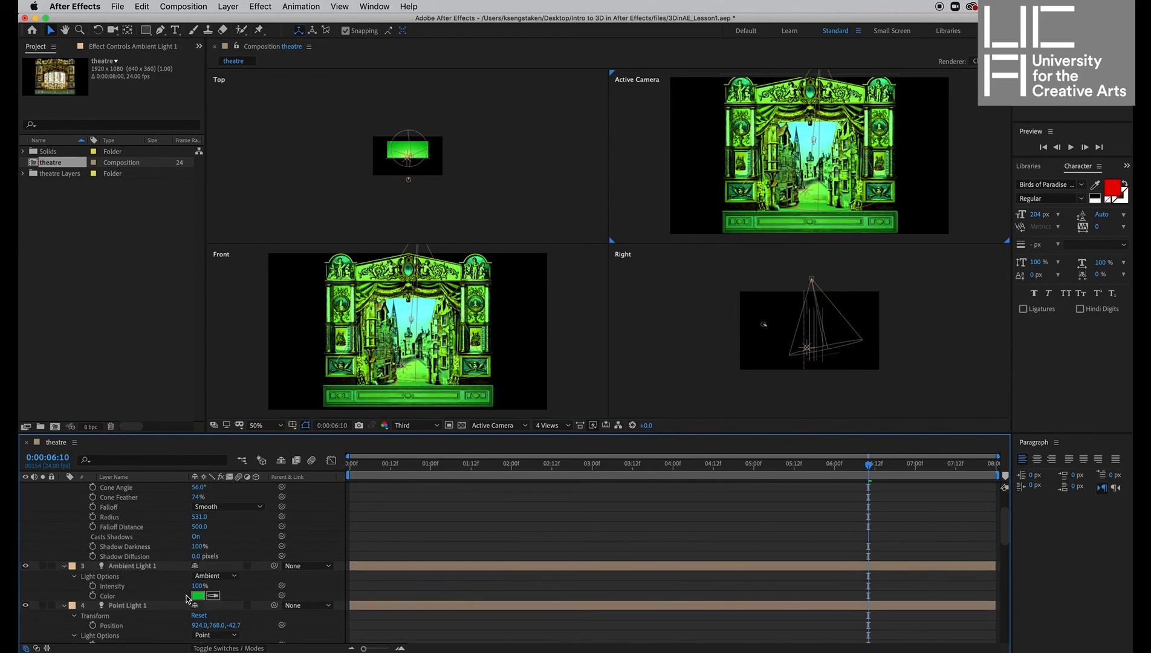
{"action": "mouse_move", "coordinate": [199, 586]}
{"action": "left_mouse_down"}
{"action": "mouse_move", "coordinate": [134, 583]}
{"action": "mouse_move", "coordinate": [196, 585]}
{"action": "left_mouse_up"}
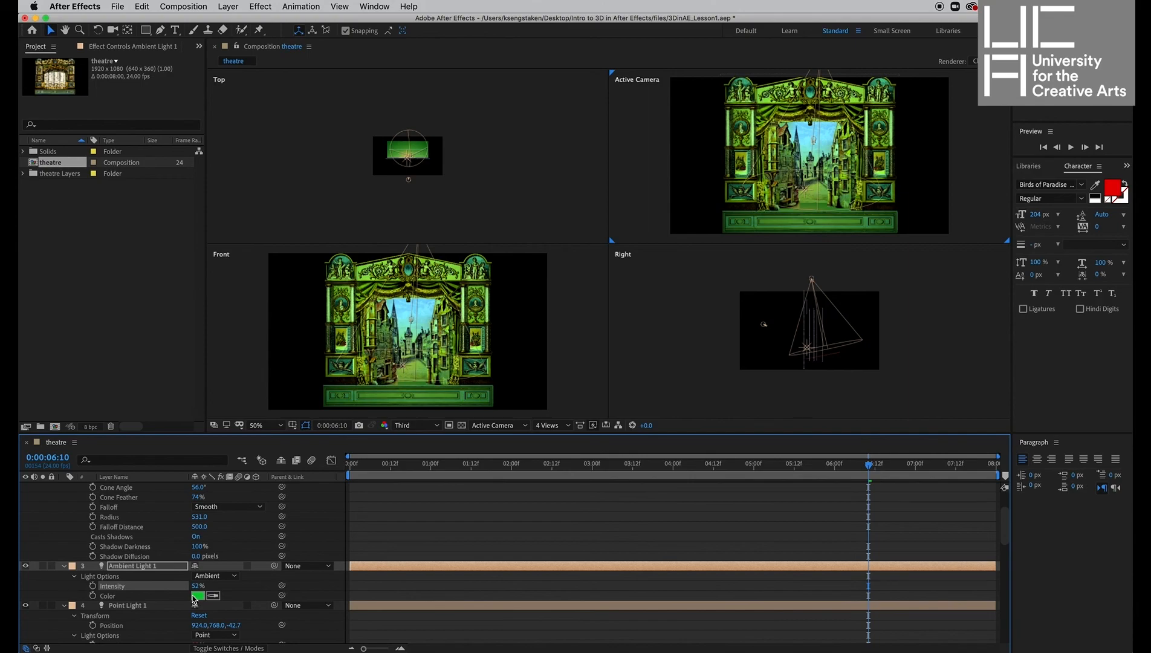
{"action": "left_click", "coordinate": [215, 575]}
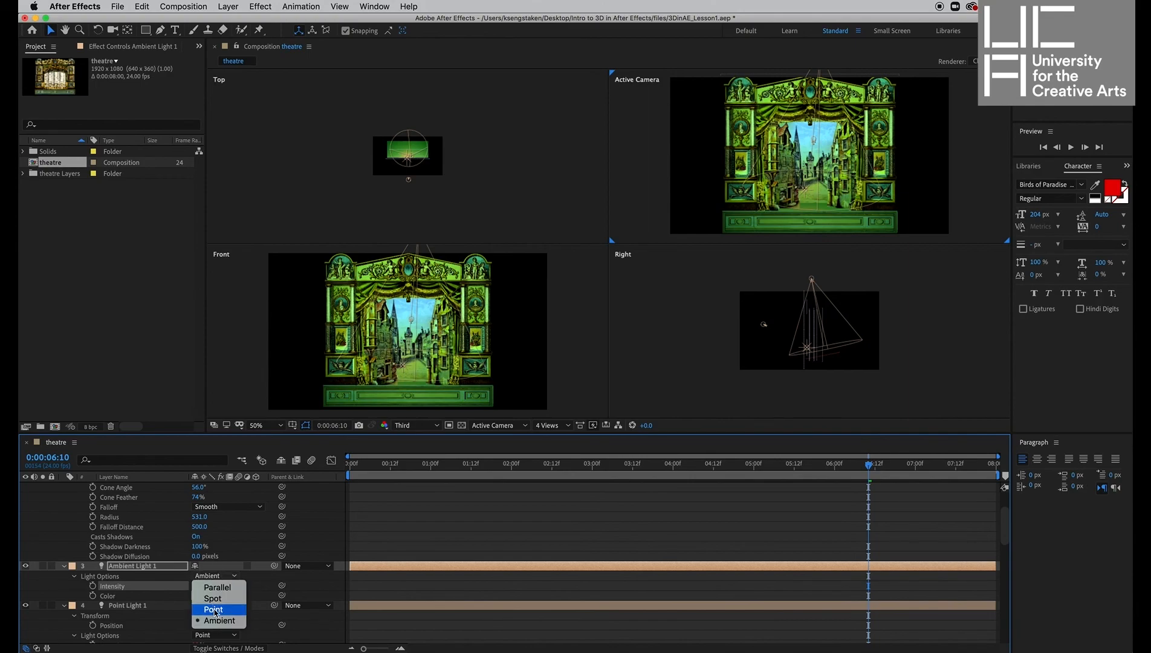
{"action": "left_click", "coordinate": [148, 600]}
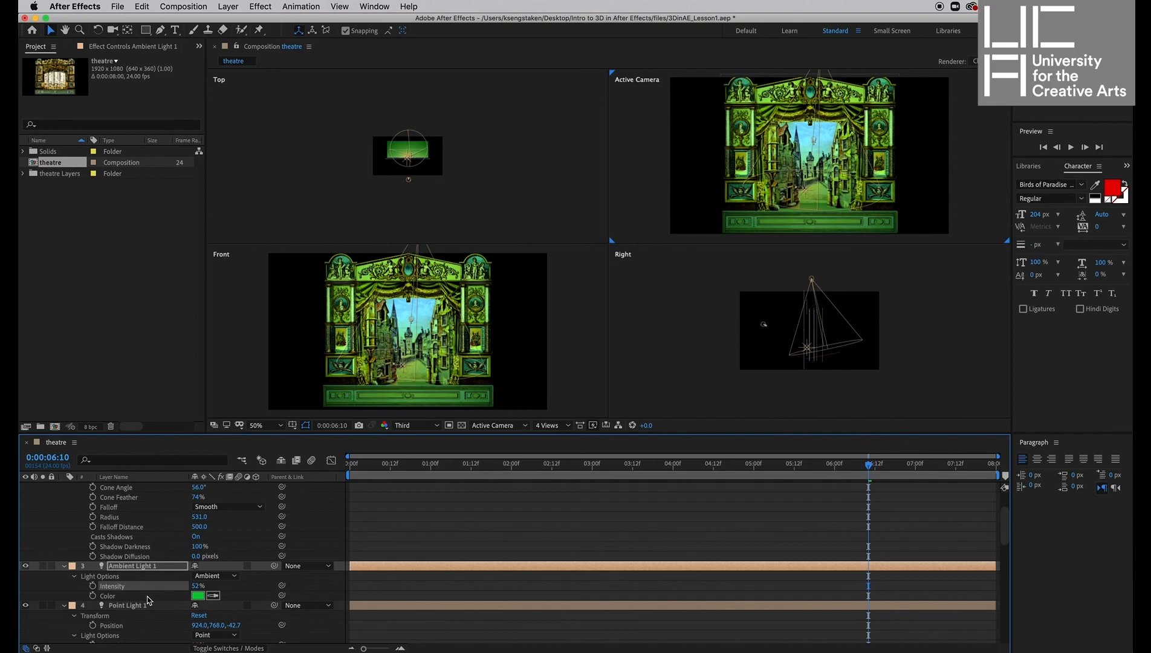
{"action": "left_click_drag", "start_coordinate": [198, 586], "coordinate": [166, 582]}
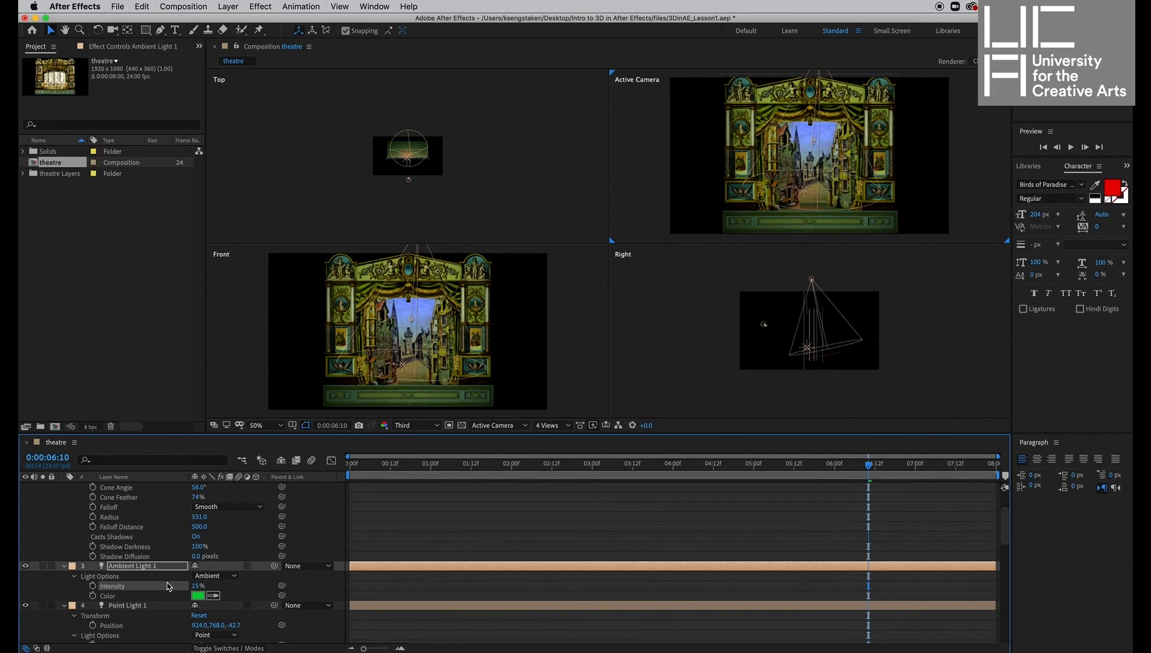
- Scrub through the curtain opening to 0:00:01:16 and examine the parallel light's options and the curtain's mask keyframes
{"action": "left_click", "coordinate": [384, 464]}
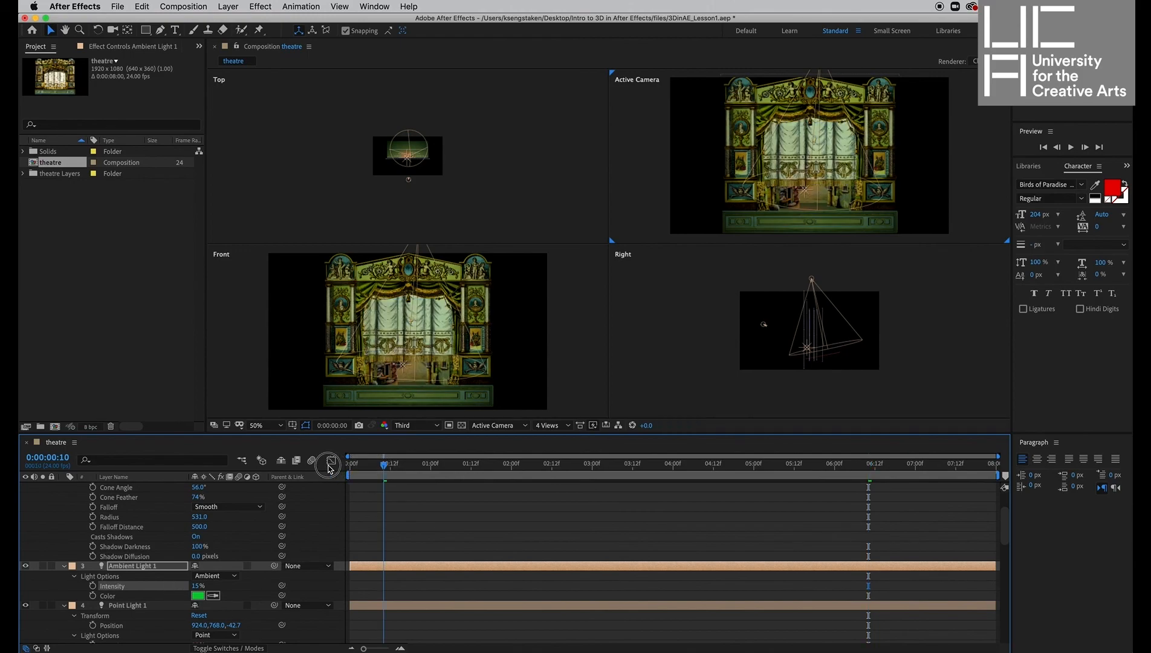
{"action": "left_click", "coordinate": [427, 465]}
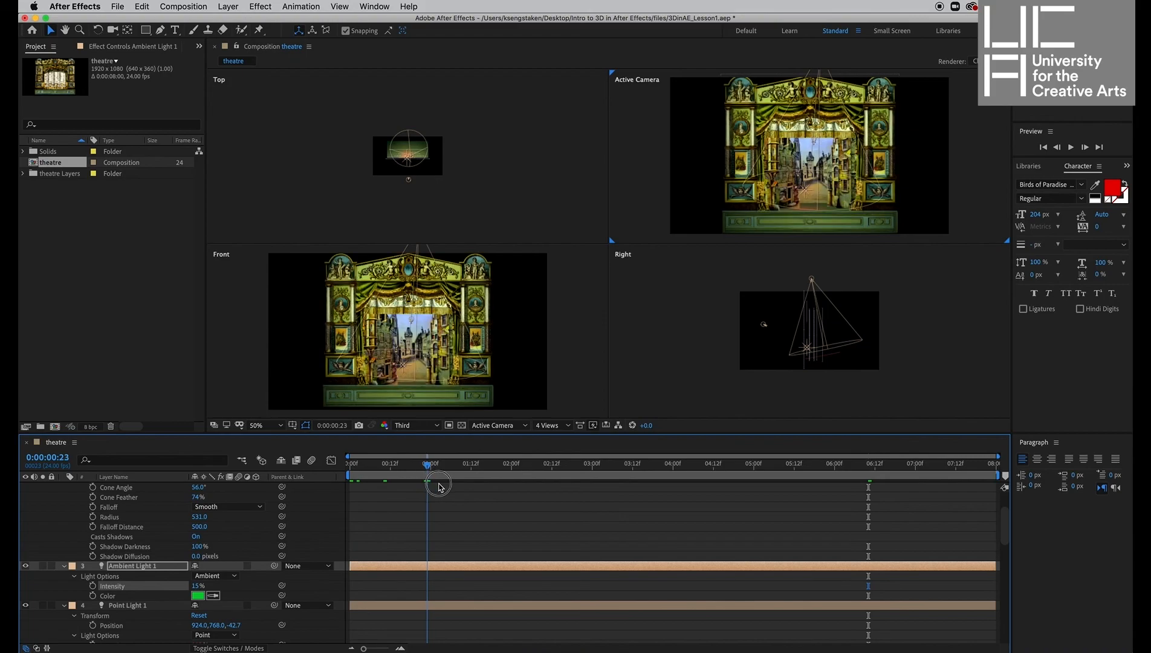
{"action": "left_click_drag", "start_coordinate": [439, 487], "coordinate": [485, 508]}
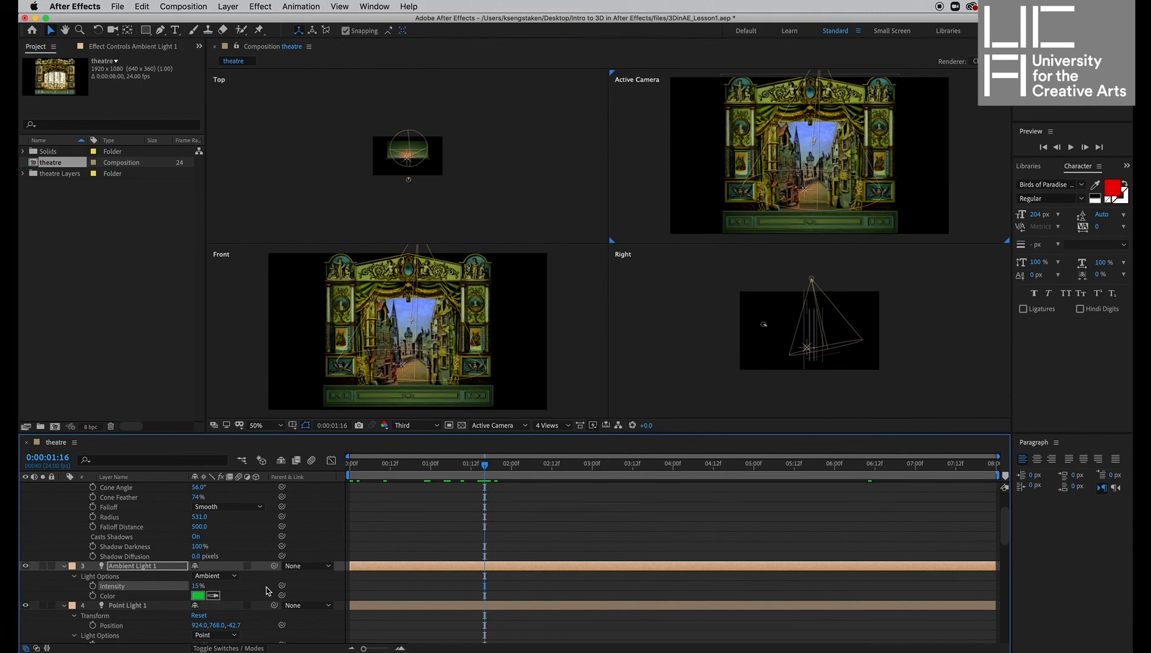
{"action": "scroll", "coordinate": [268, 589], "scroll_direction": "down", "scroll_amount": 3}
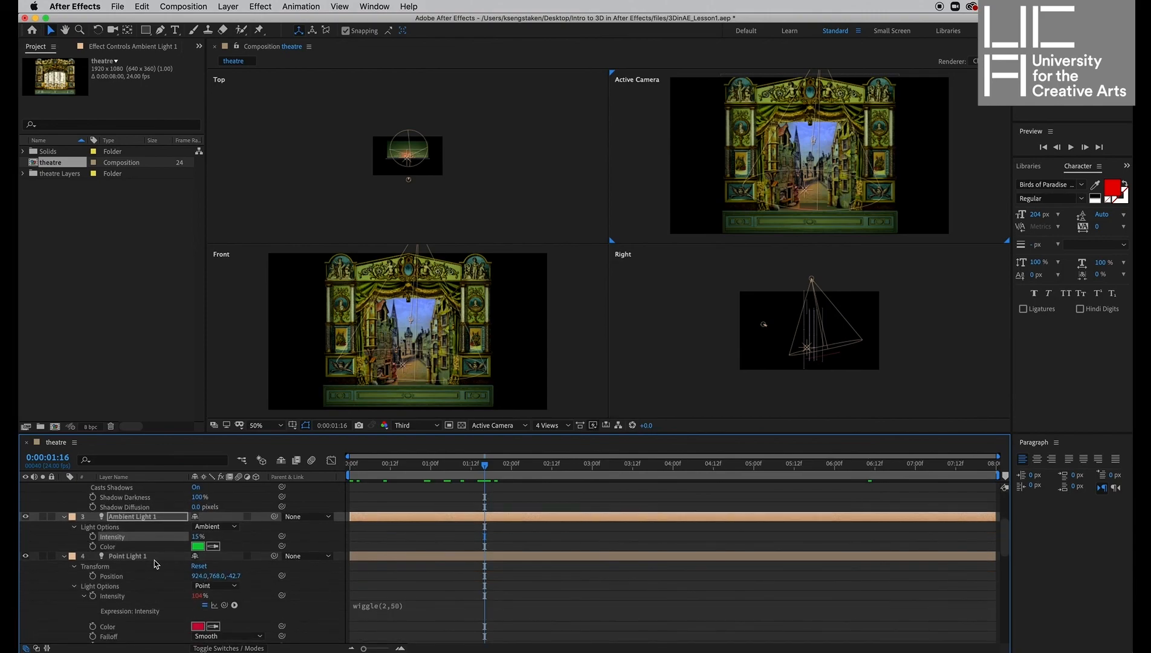
{"action": "scroll", "coordinate": [155, 563], "scroll_direction": "down", "scroll_amount": 10}
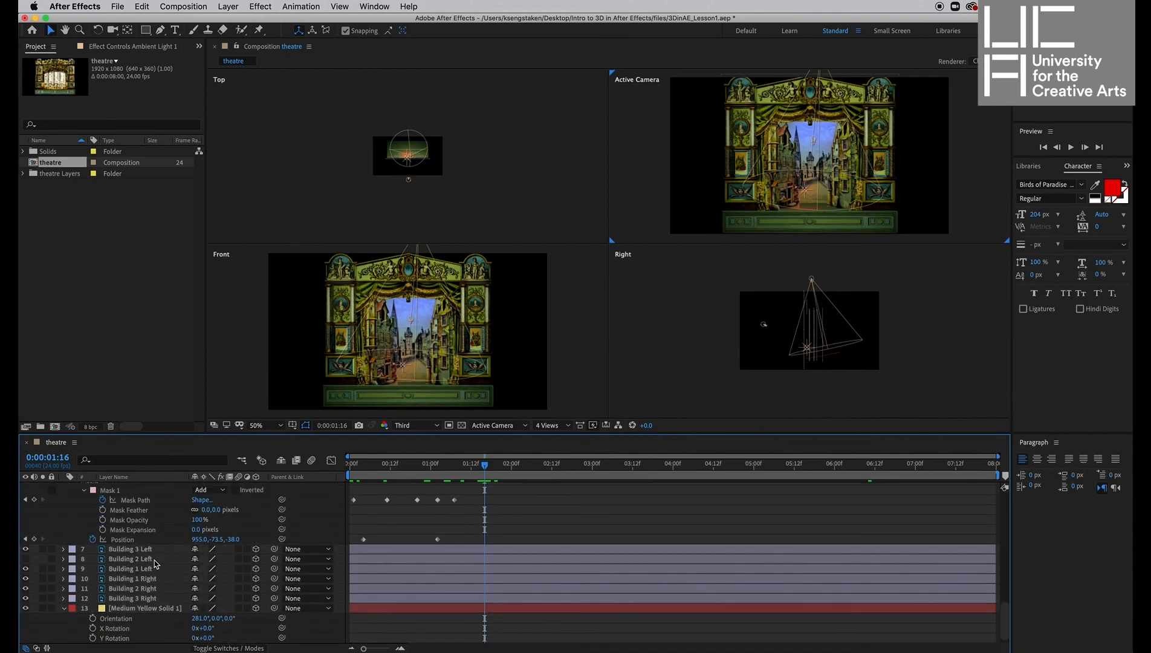
{"action": "scroll", "coordinate": [155, 563], "scroll_direction": "up", "scroll_amount": 3}
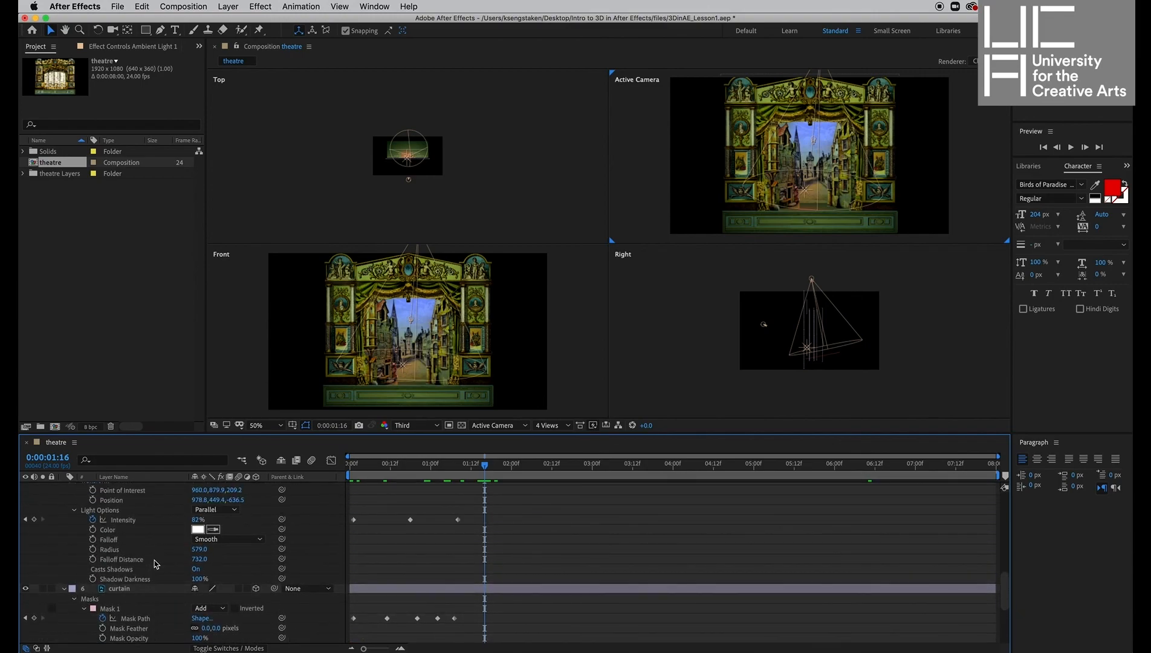
{"action": "scroll", "coordinate": [125, 520], "scroll_direction": "up", "scroll_amount": 2}
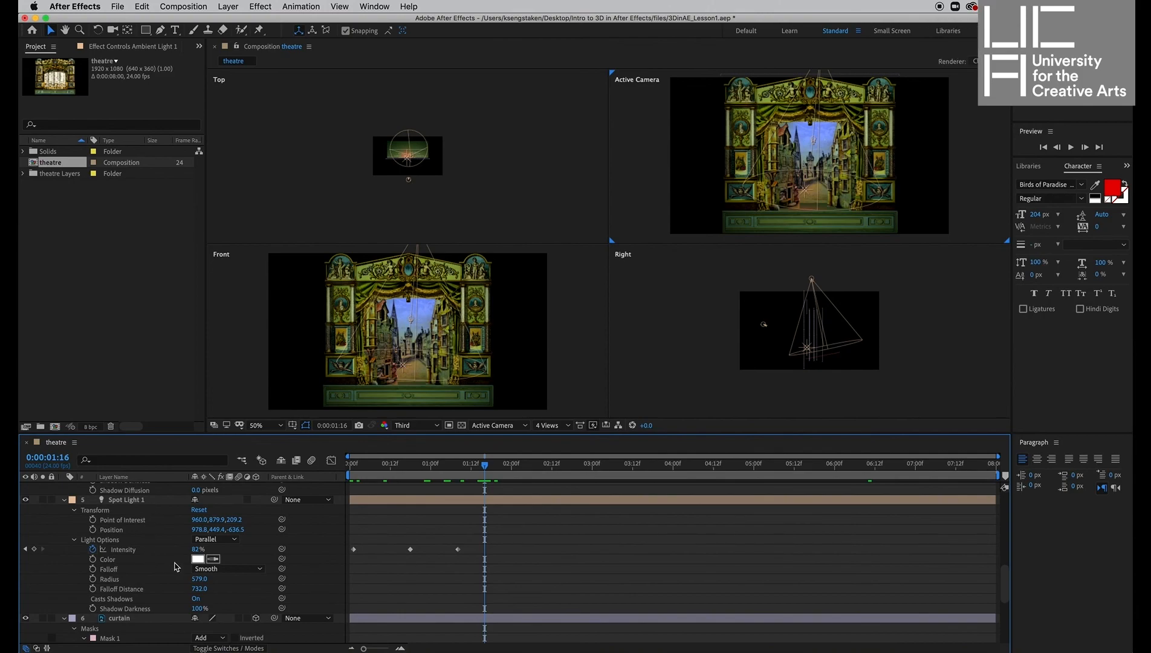
{"action": "scroll", "coordinate": [192, 582], "scroll_direction": "down", "scroll_amount": 2}
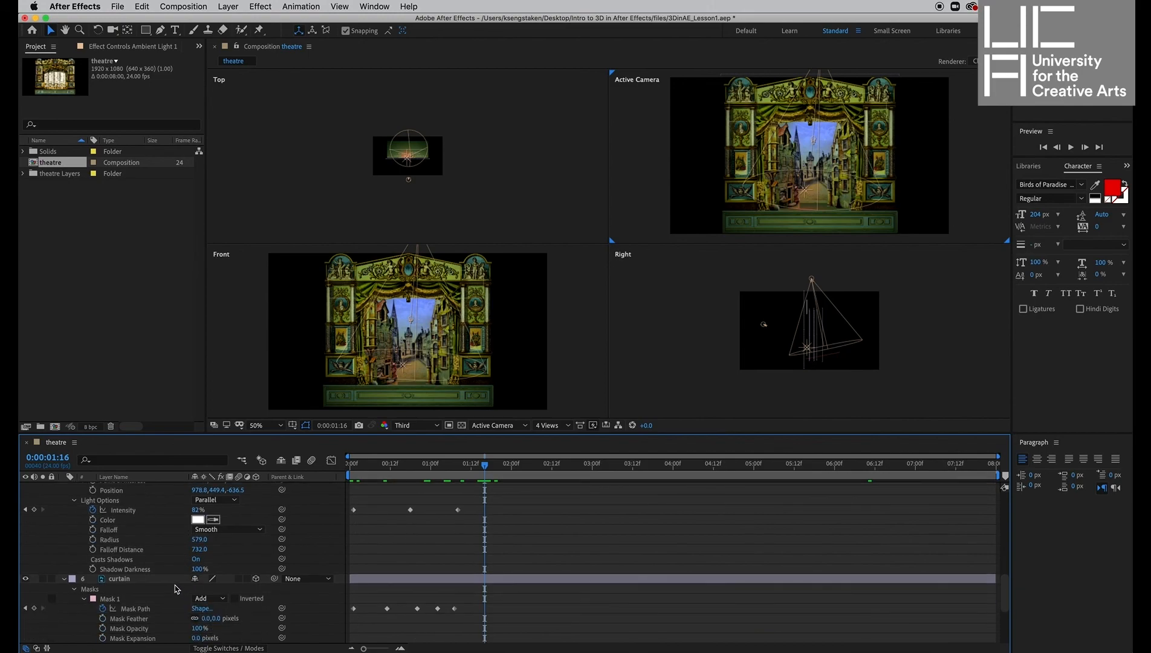
{"action": "scroll", "coordinate": [162, 585], "scroll_direction": "up", "scroll_amount": 3}
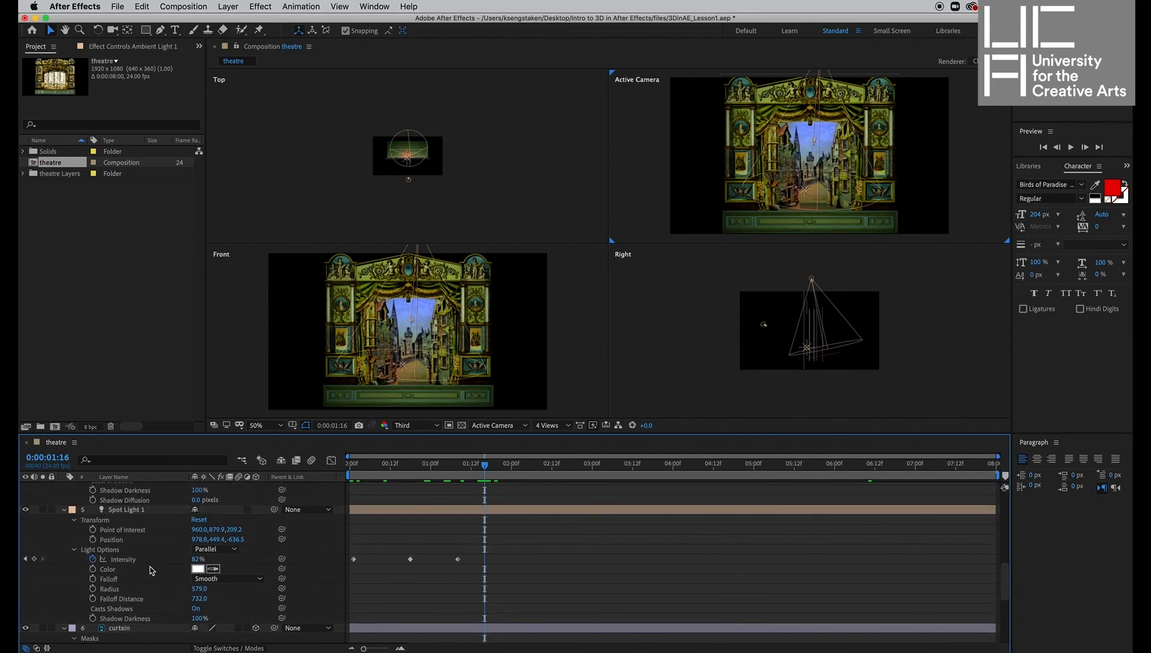